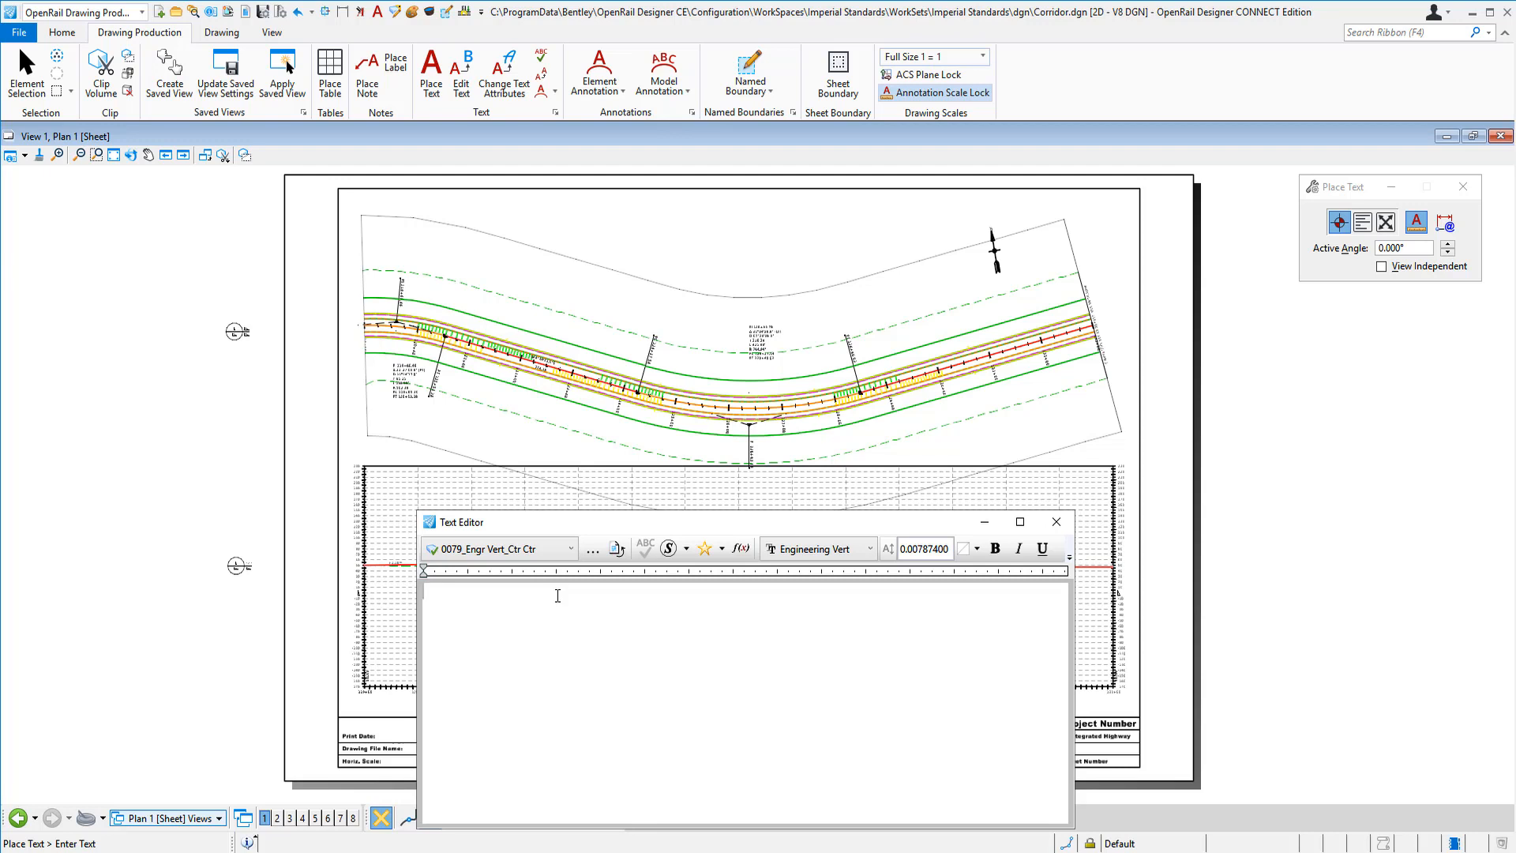
# Enter MATCHLINE STA. and begin an element property field from the Plan 1 named boundary using its Start Distance
pyautogui.write('MATCHLINE STA.')
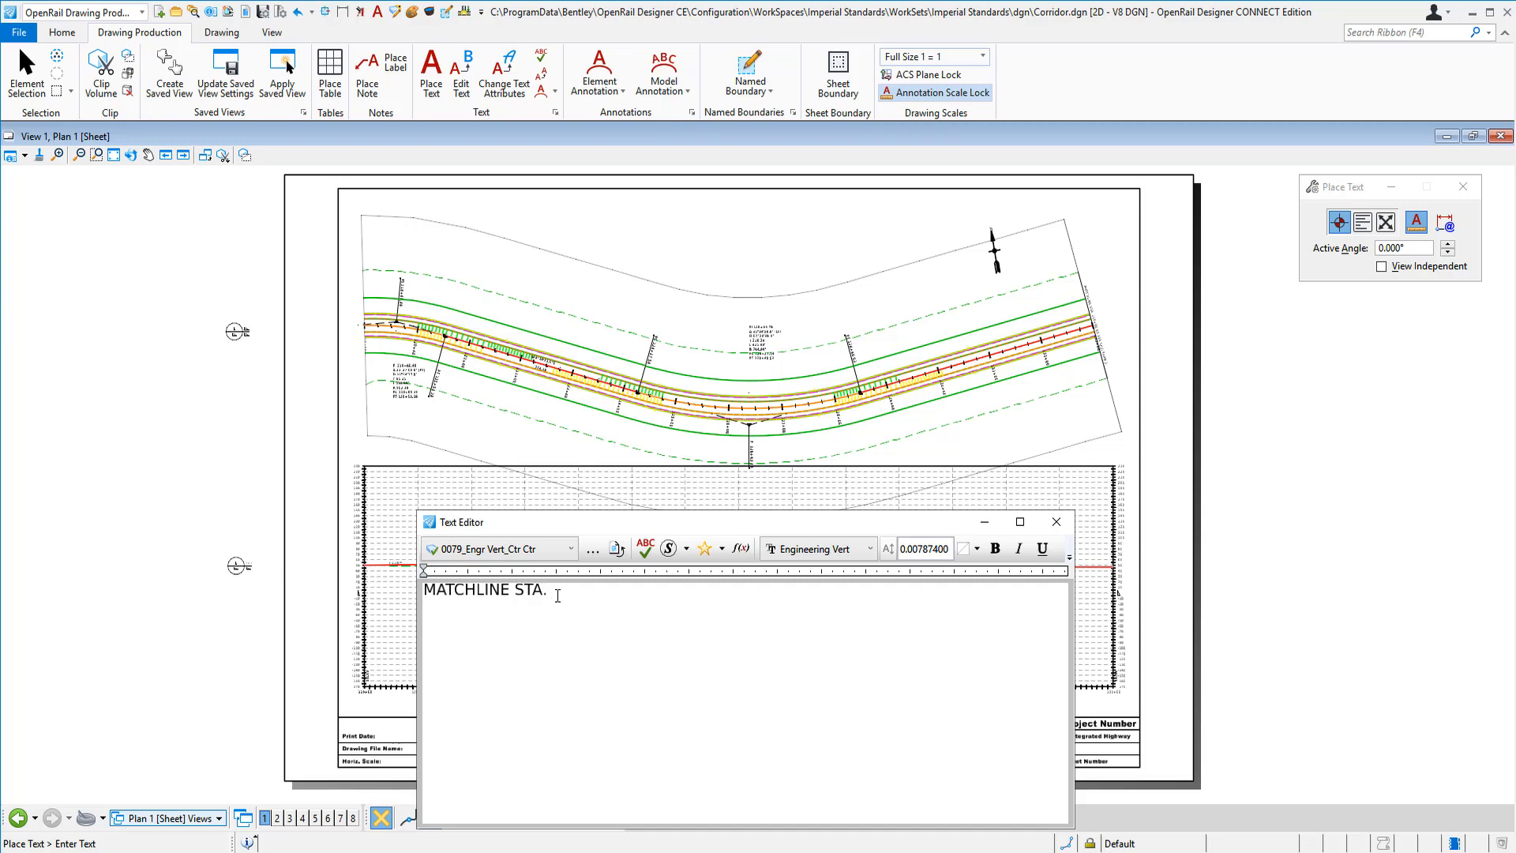
pyautogui.click(740, 548)
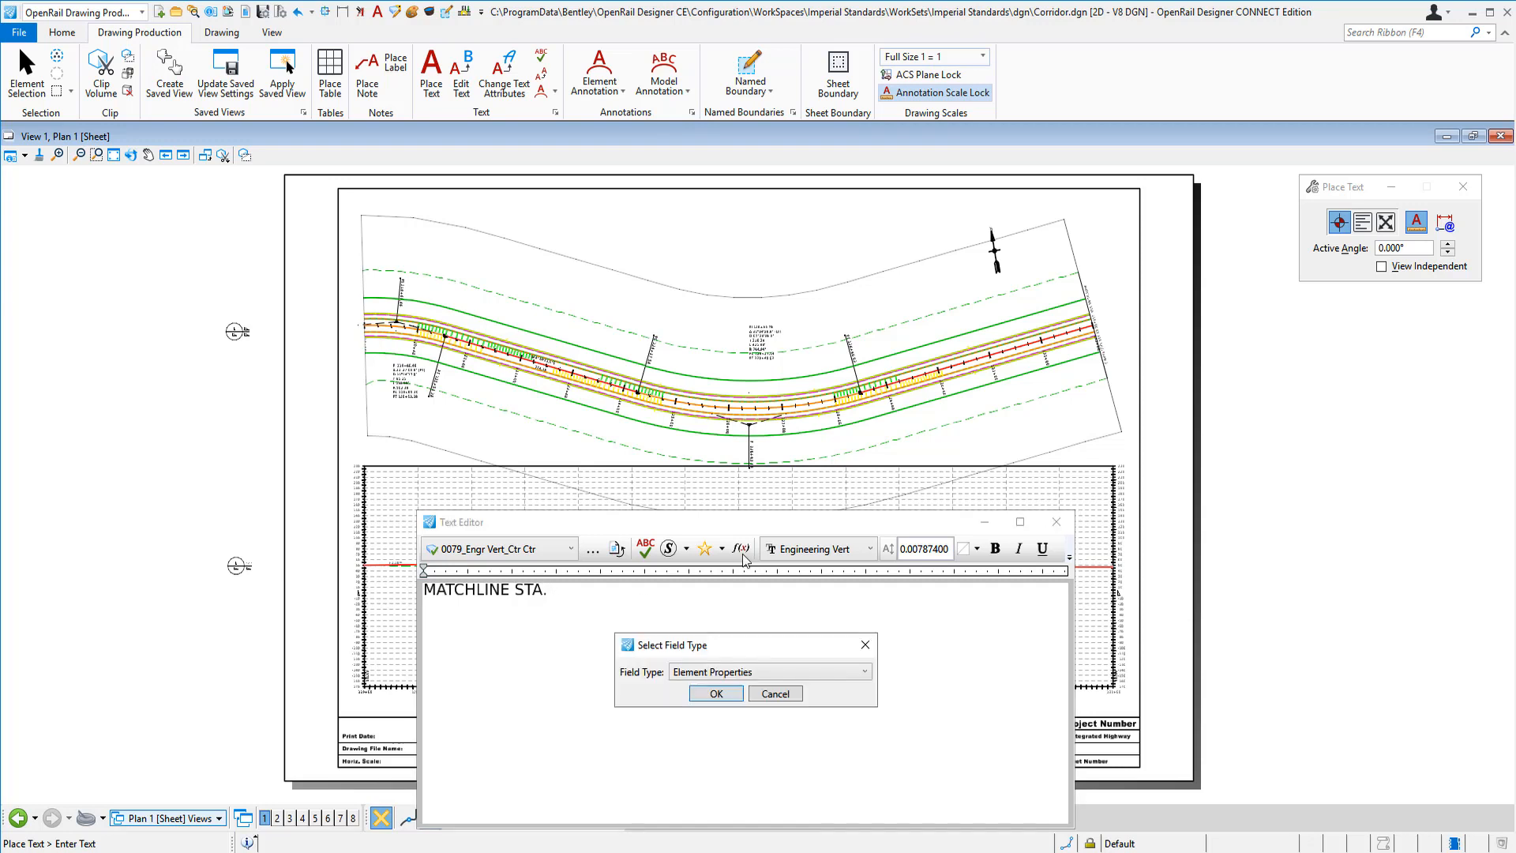
pyautogui.click(717, 693)
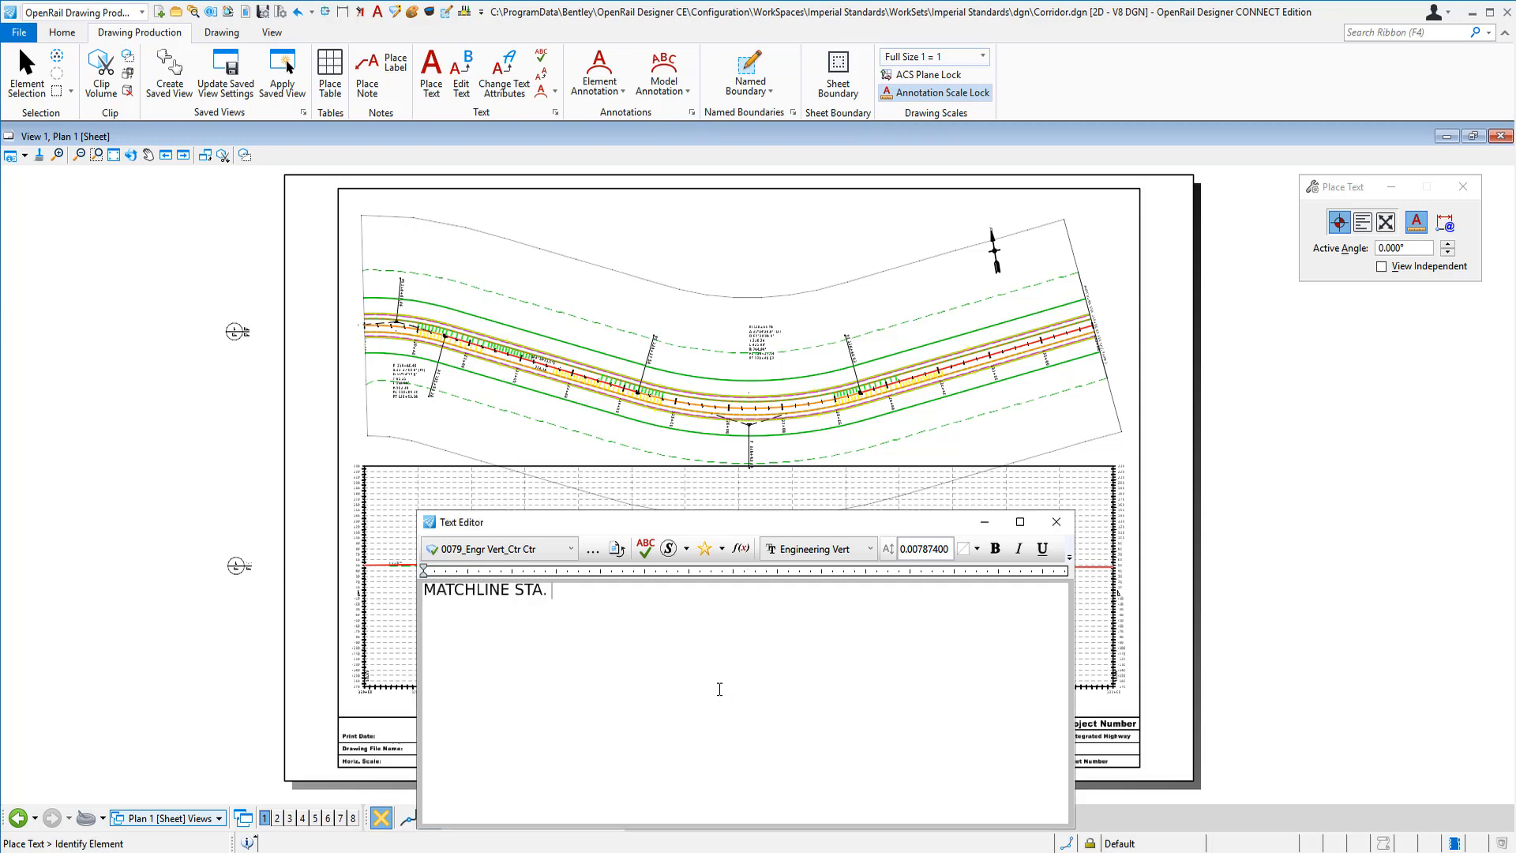
pyautogui.click(708, 292)
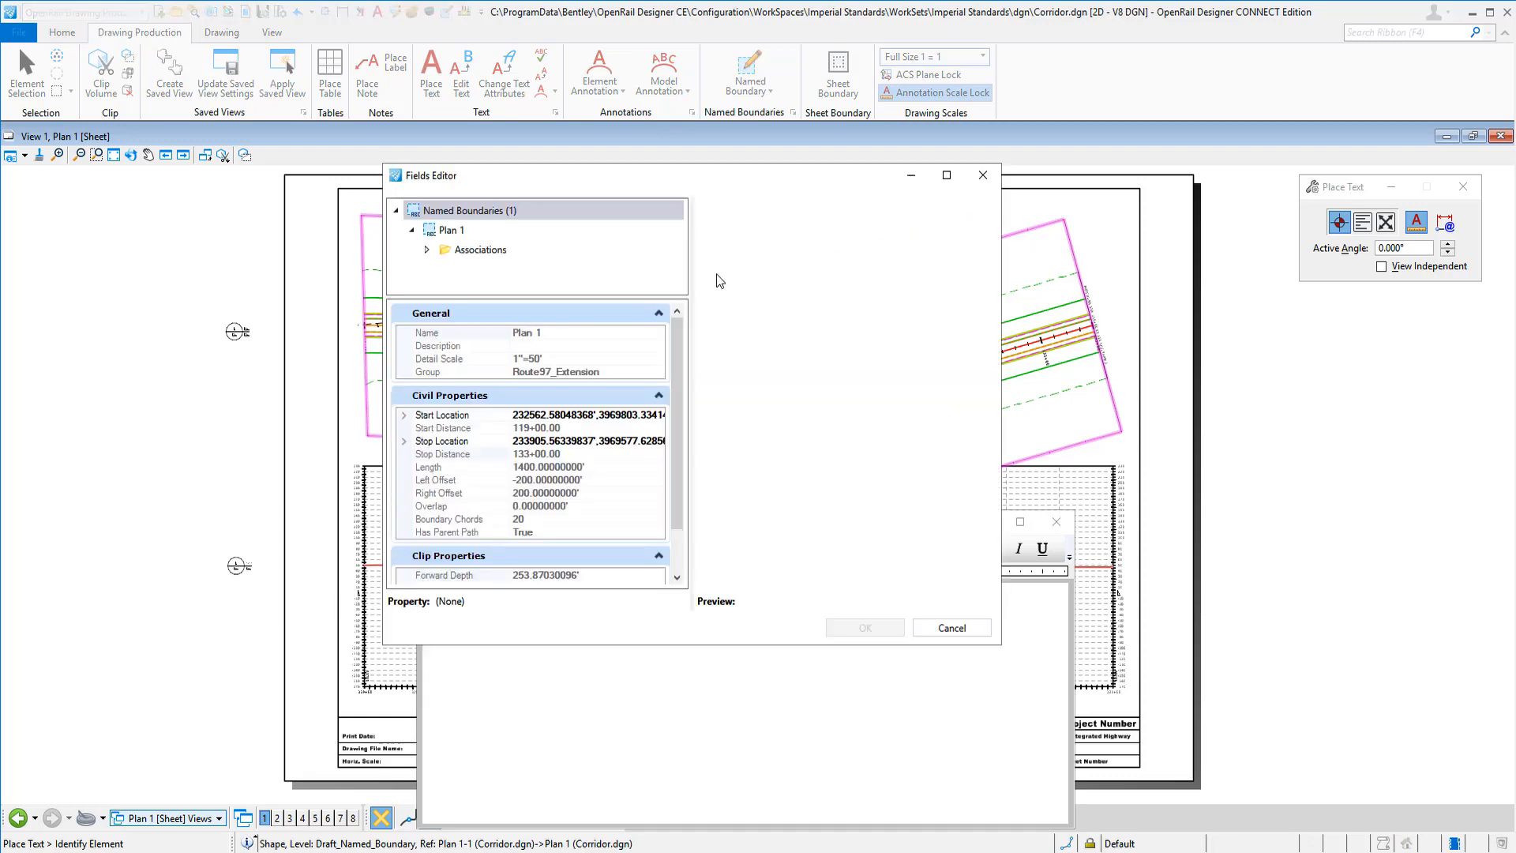
pyautogui.click(561, 429)
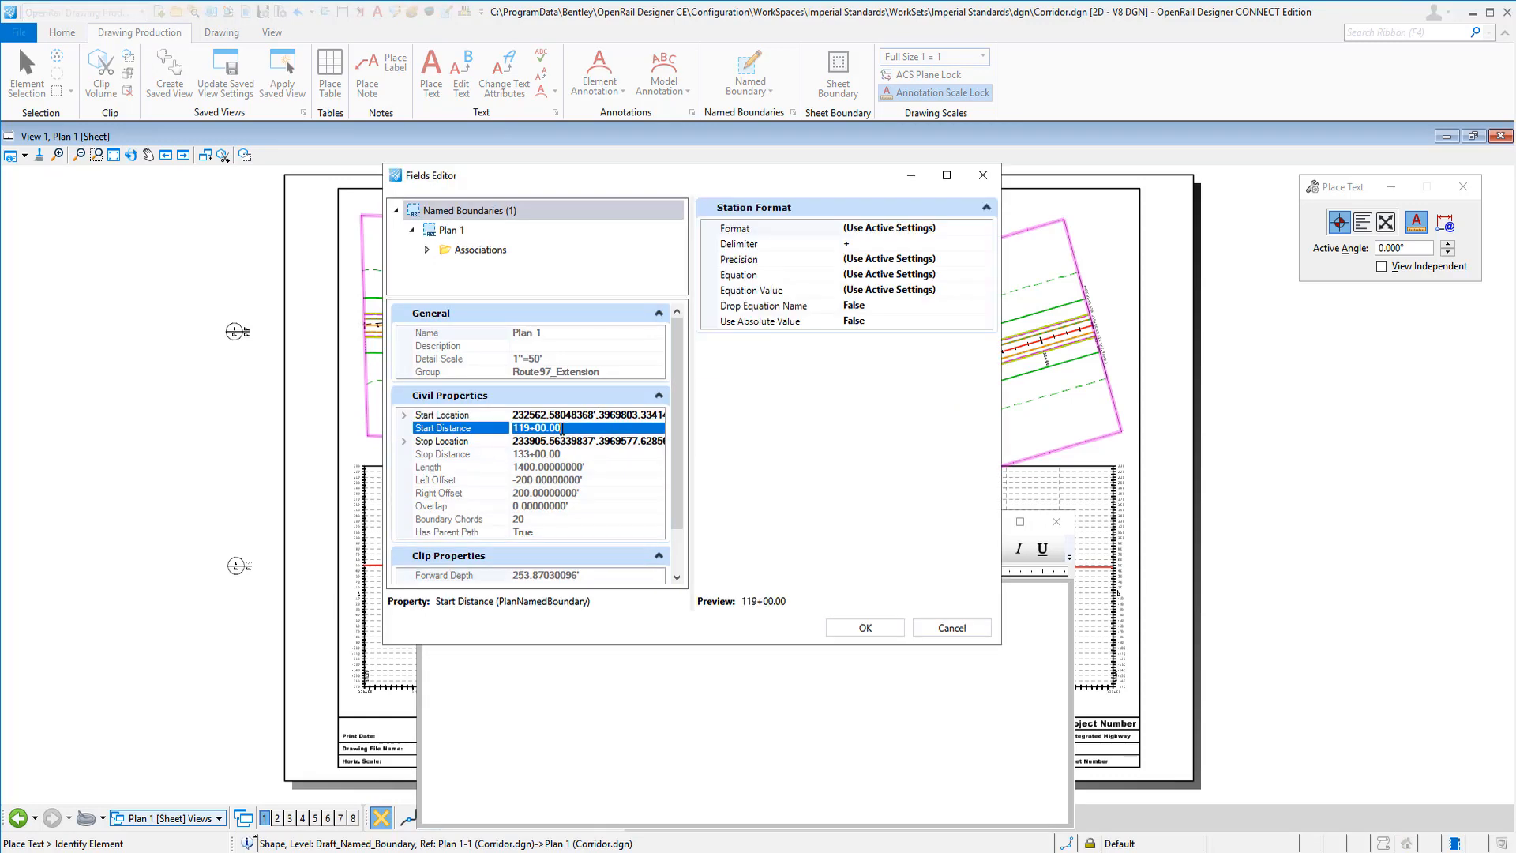
# Set the station field's format to sss+ss.ss, precision to 0.12 and Drop Equation Name to True, and insert it
pyautogui.click(975, 230)
pyautogui.click(985, 229)
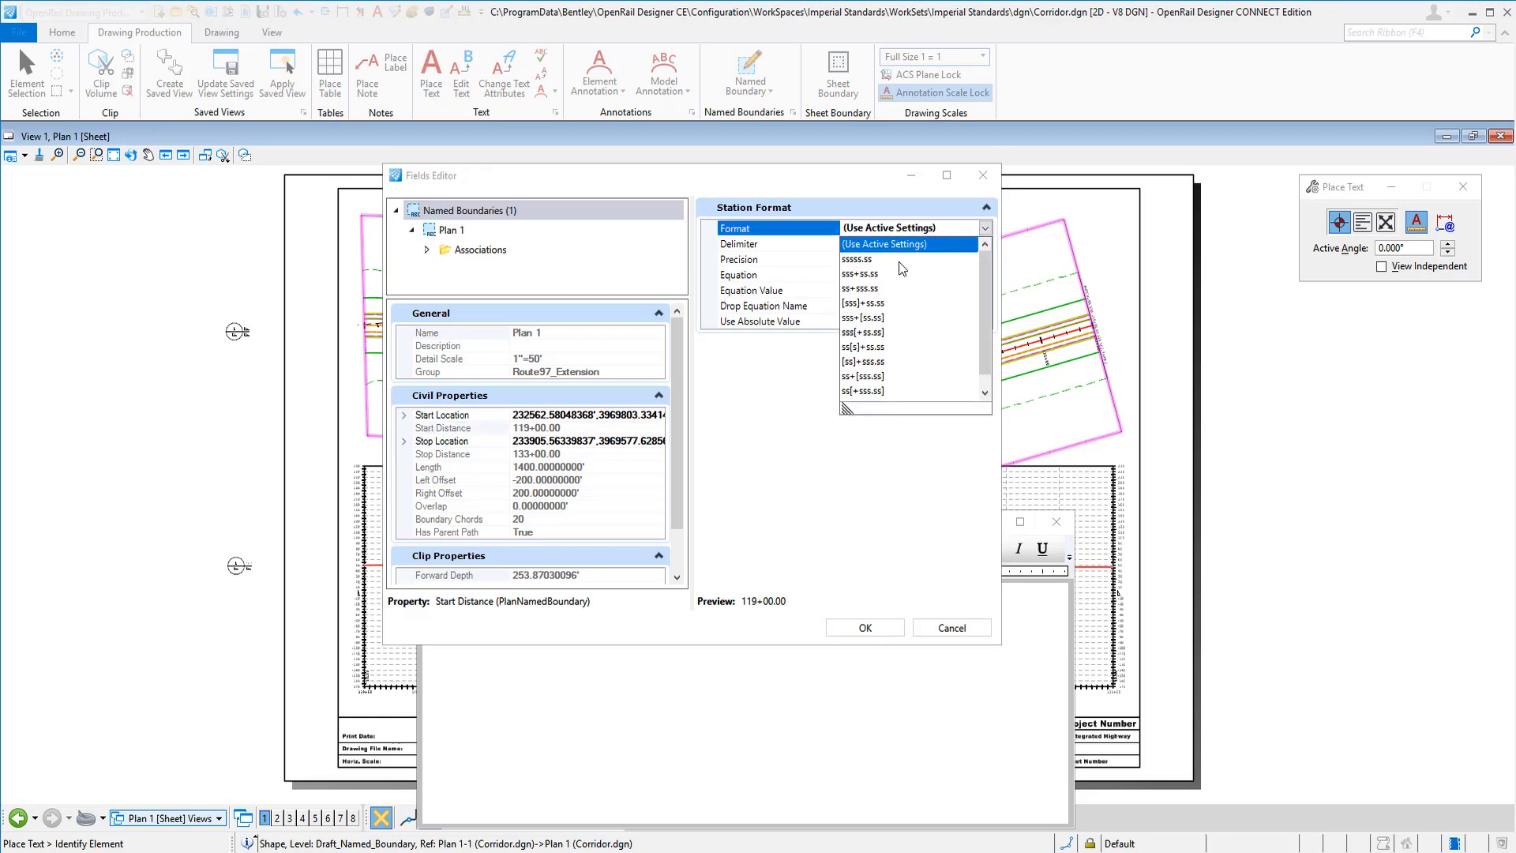
pyautogui.press('Escape')
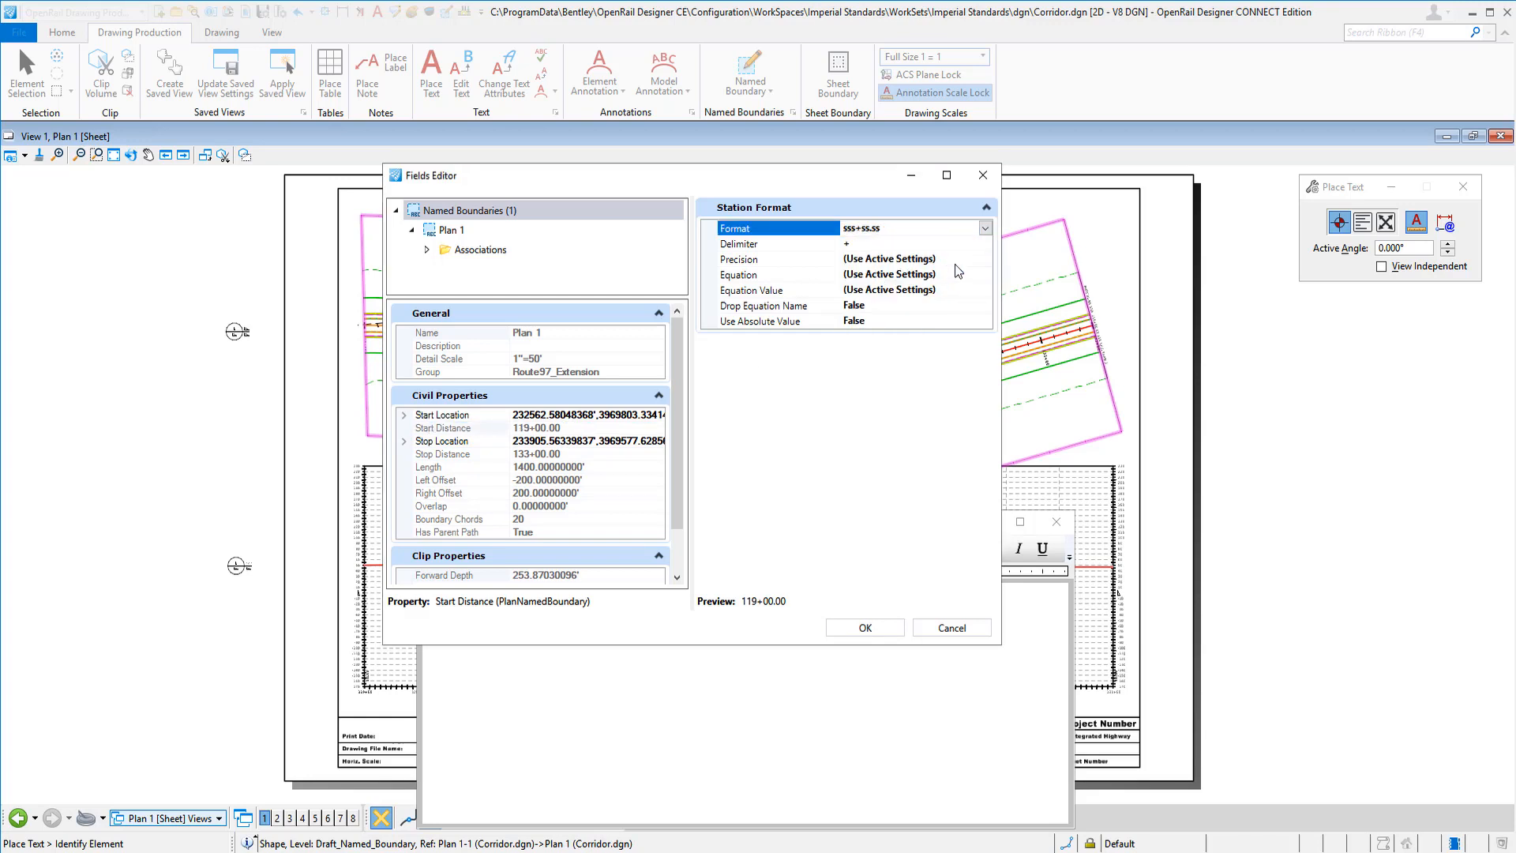
pyautogui.click(965, 261)
pyautogui.click(986, 261)
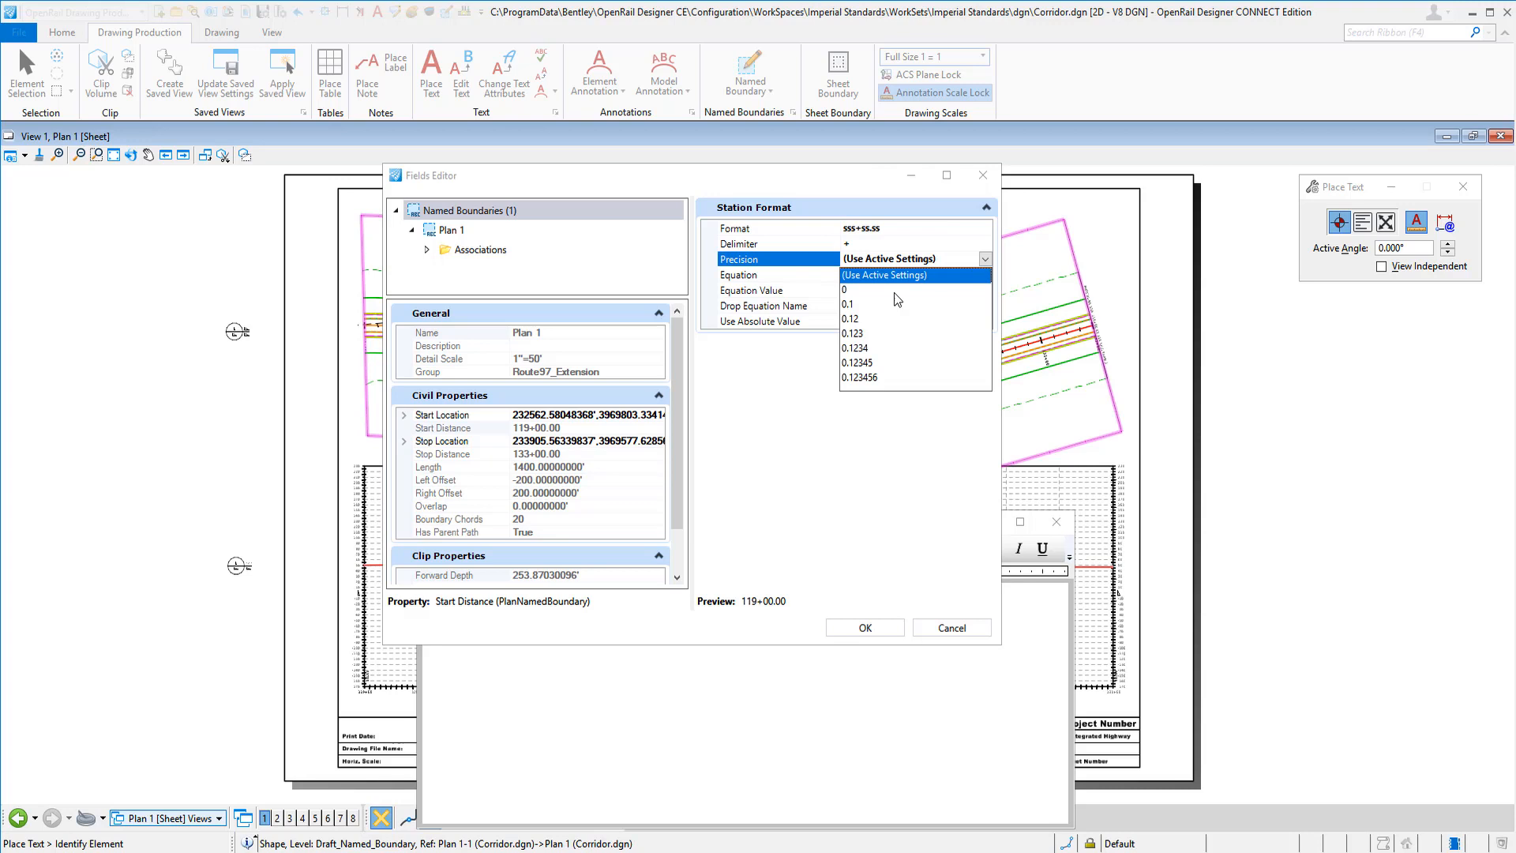
pyautogui.click(861, 326)
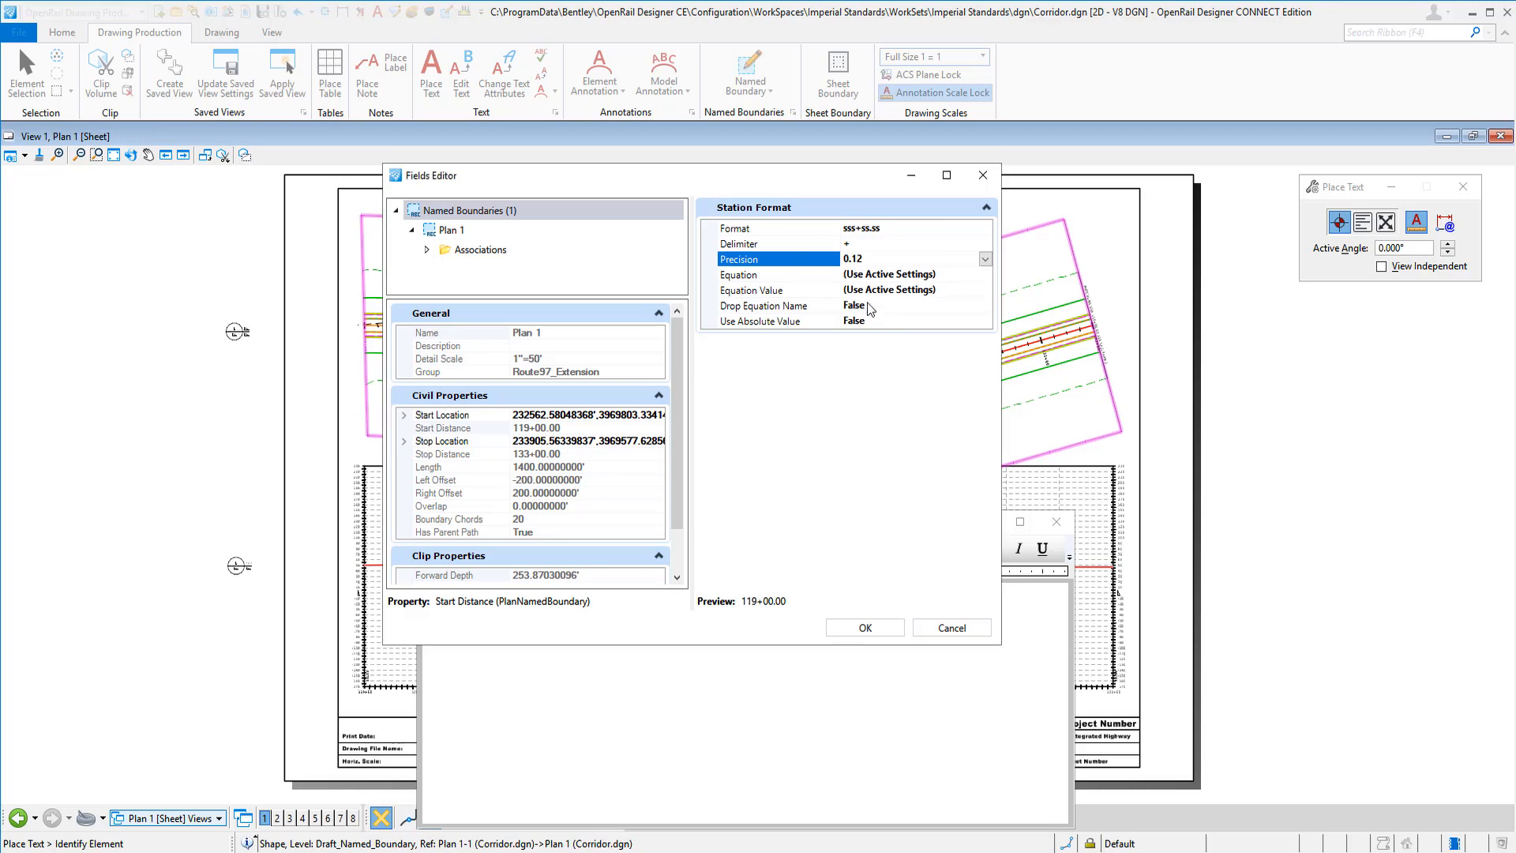
pyautogui.doubleClick(876, 306)
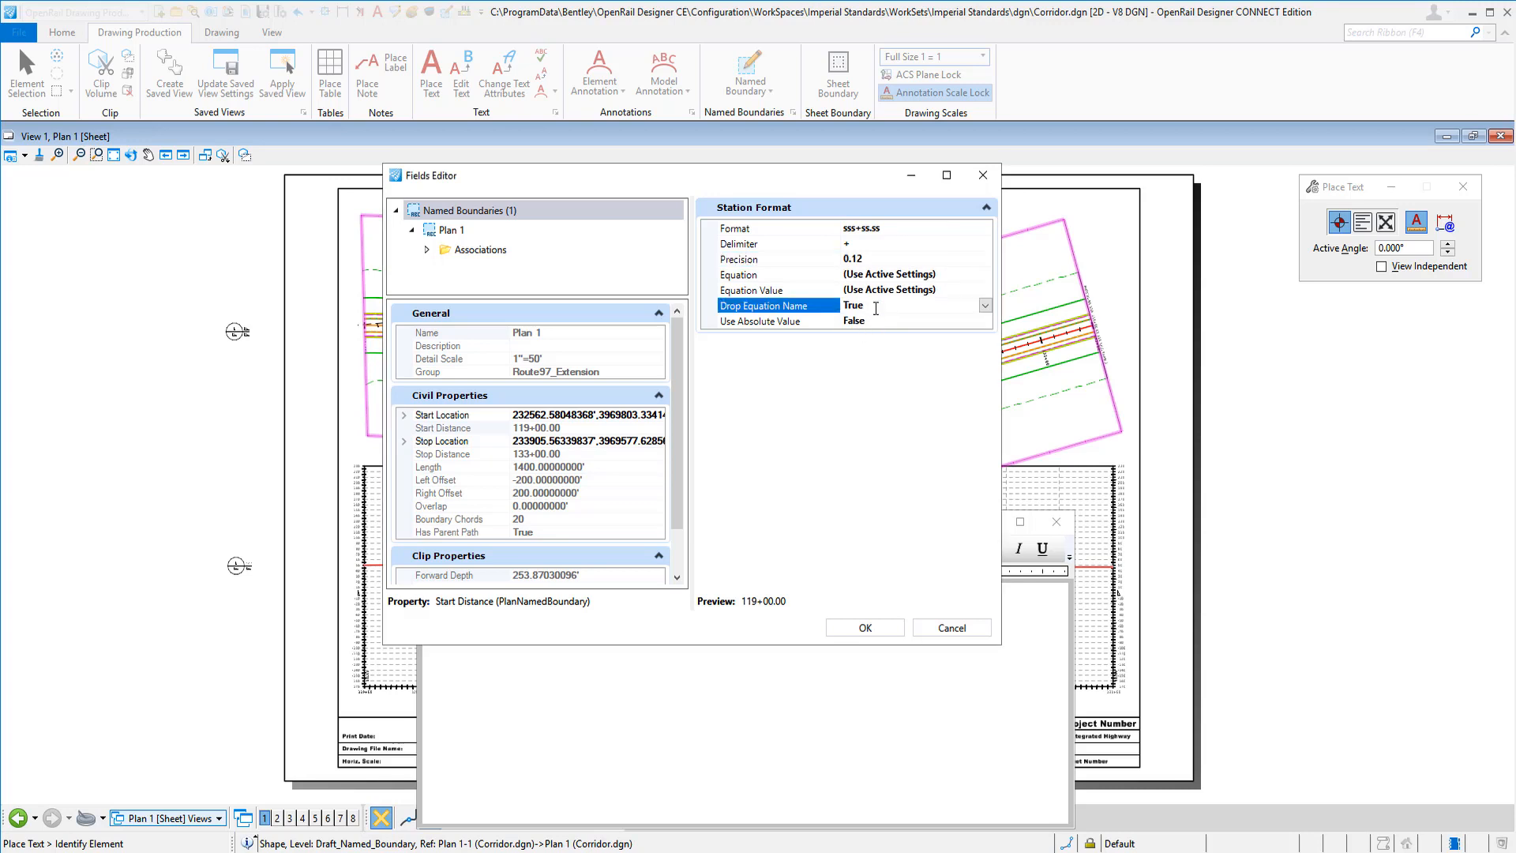
pyautogui.click(865, 628)
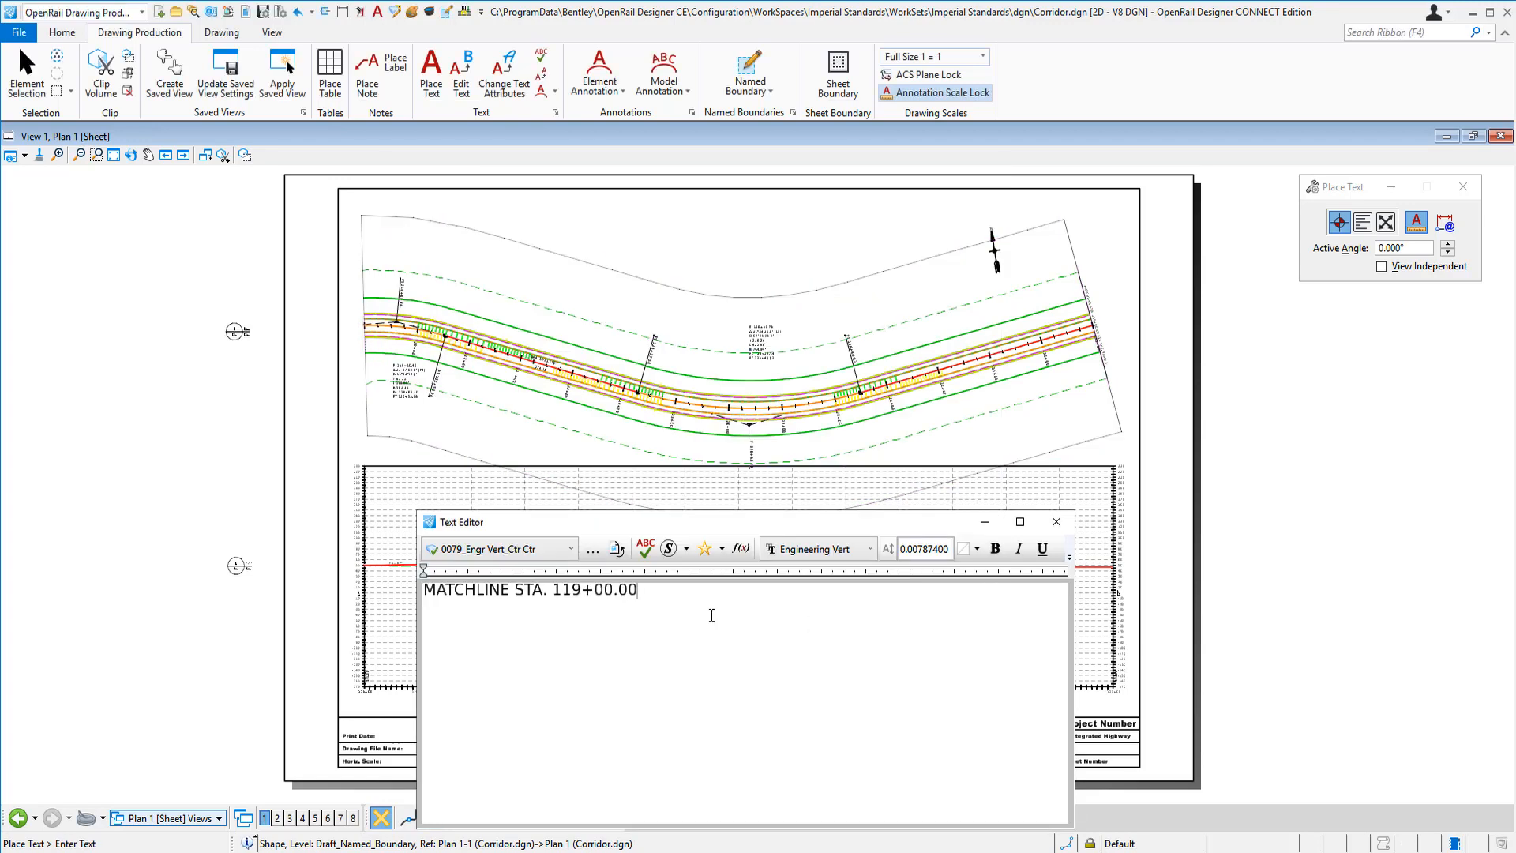
# Append SEE SHT. to the matchline text, followed by a model property field for the Sheet Number
pyautogui.write('SEE SHT.')
pyautogui.click(741, 549)
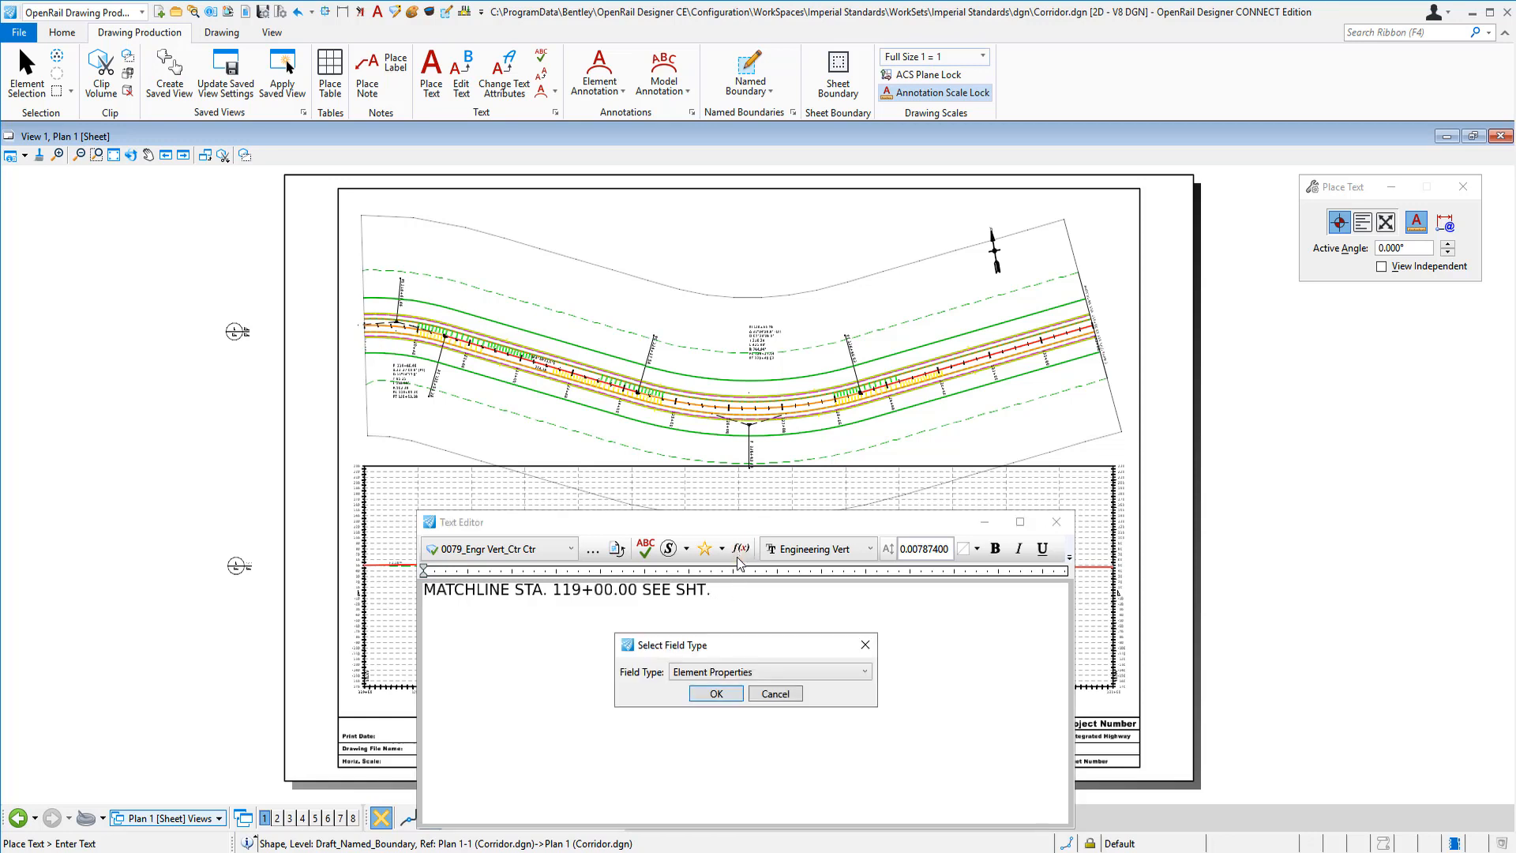
pyautogui.click(727, 680)
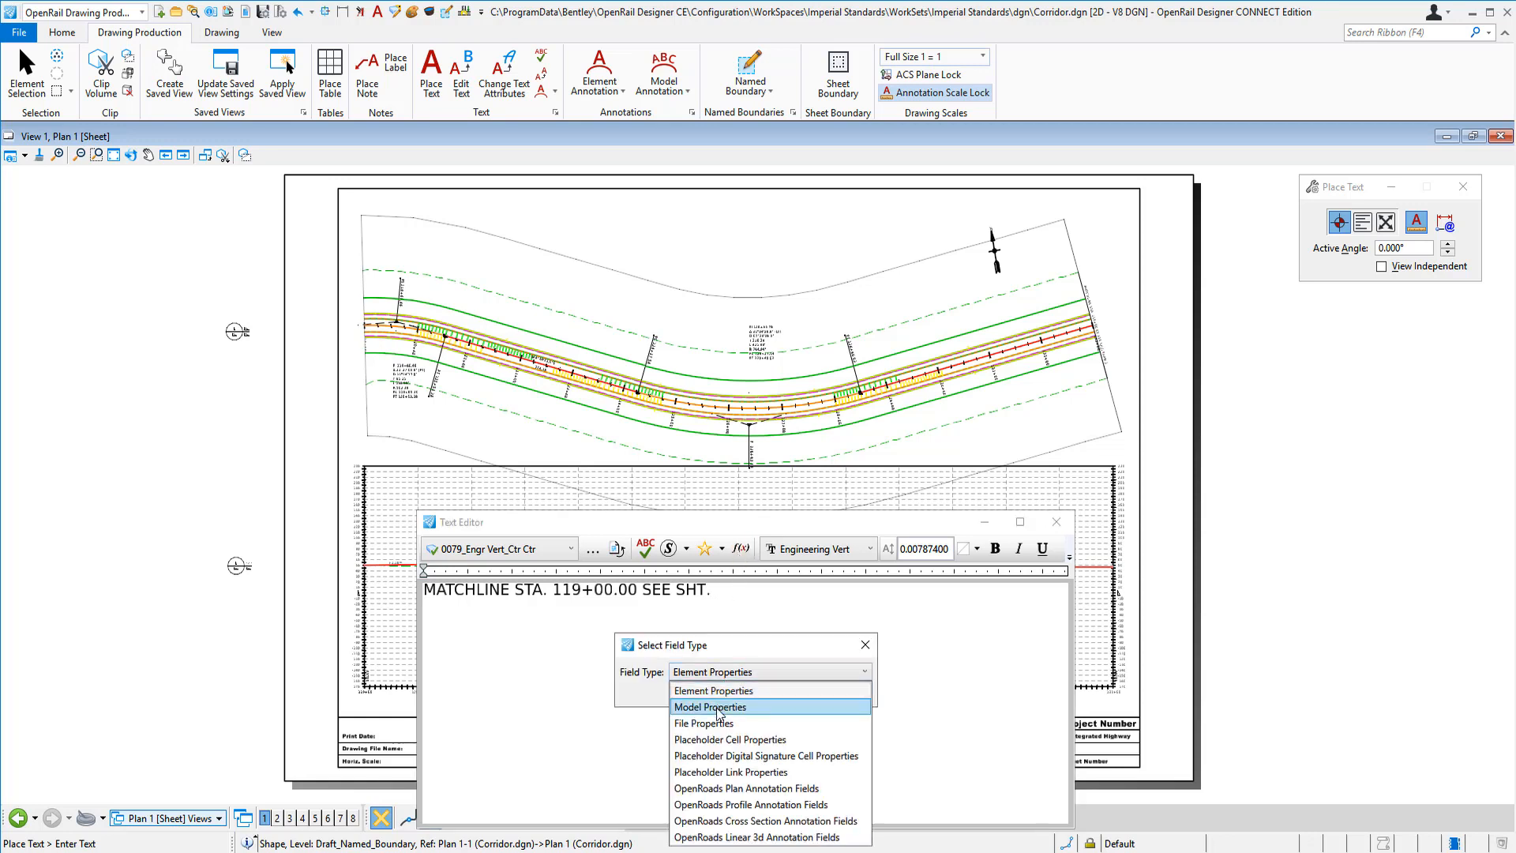
pyautogui.click(719, 708)
pyautogui.click(717, 699)
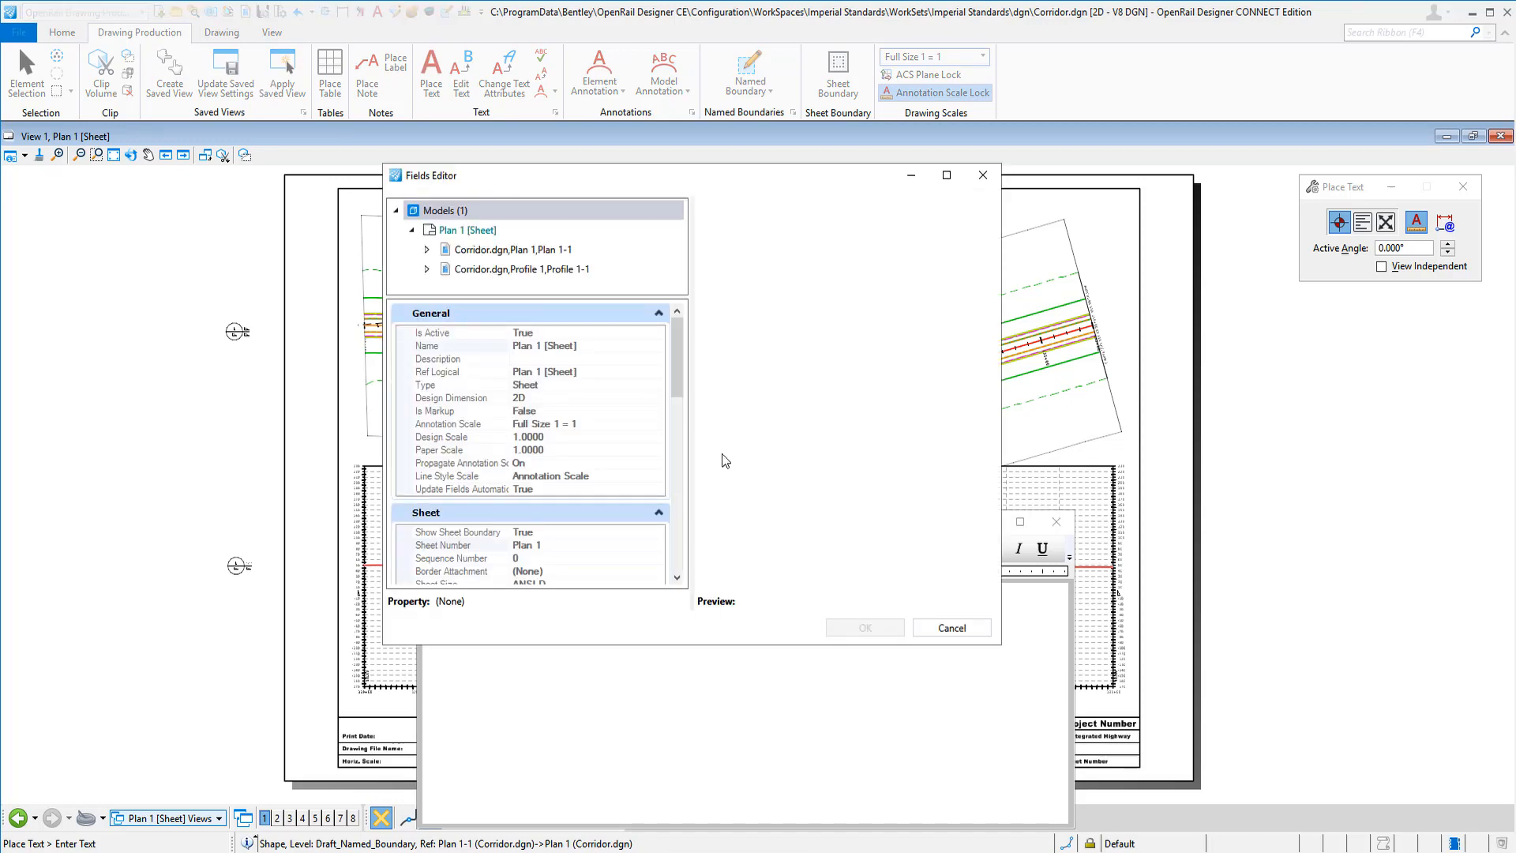
pyautogui.click(549, 549)
pyautogui.scroll(-2, 549, 549)
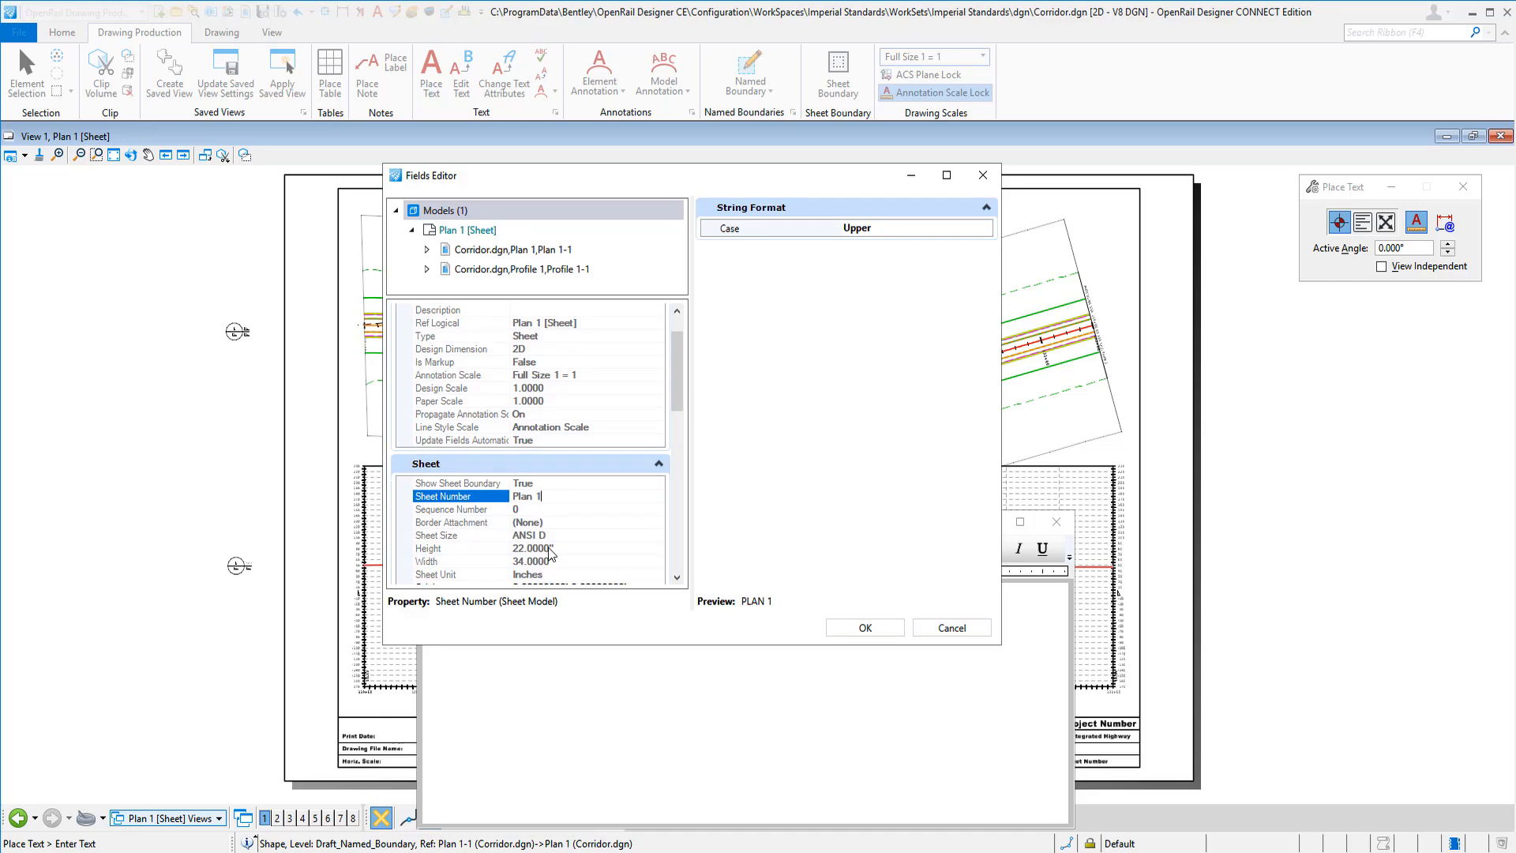
pyautogui.scroll(-1, 551, 555)
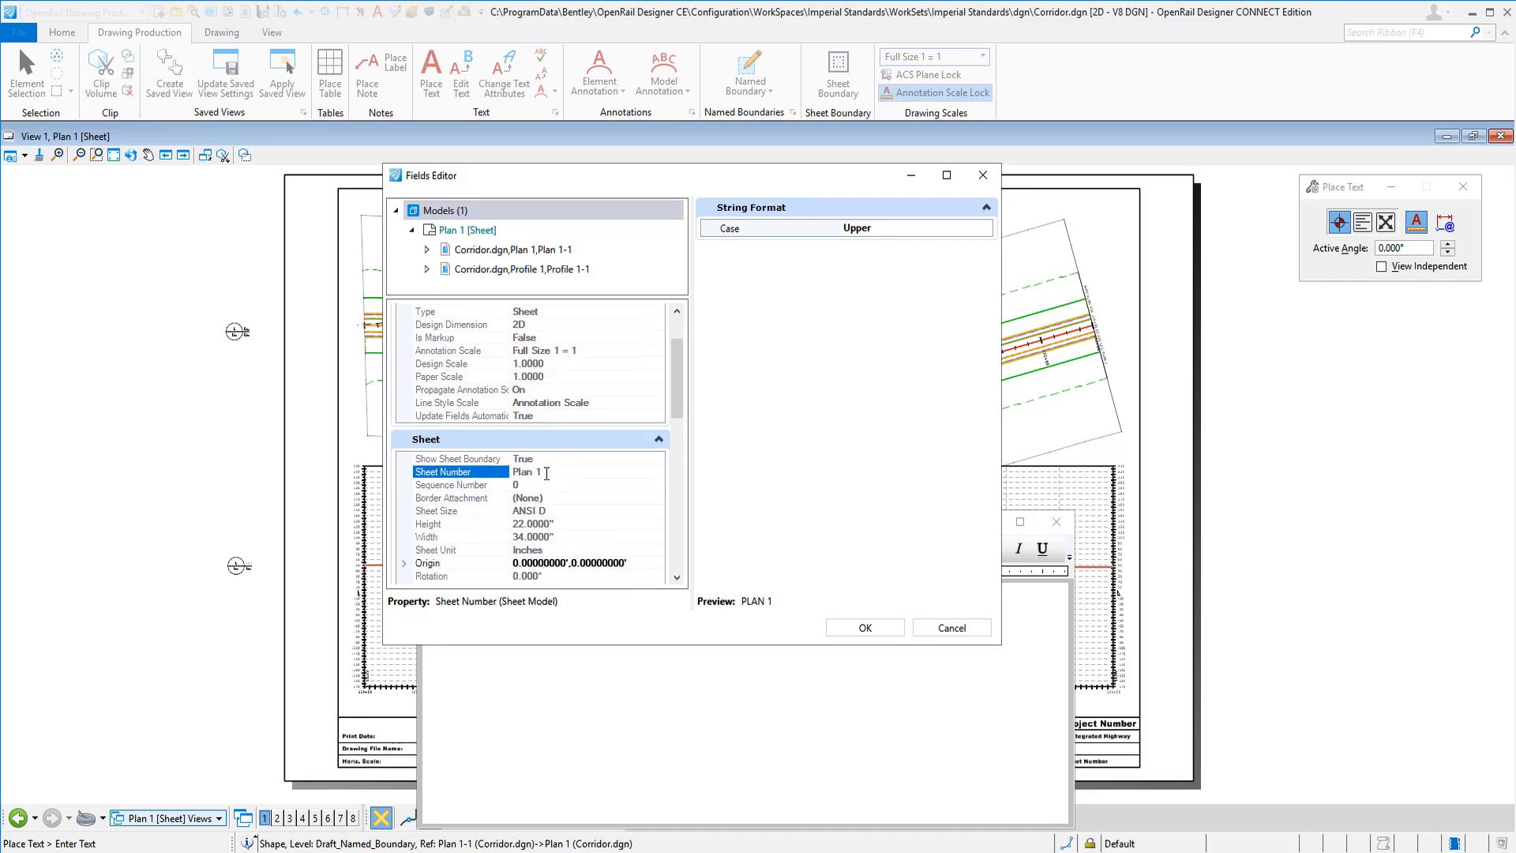
pyautogui.click(892, 635)
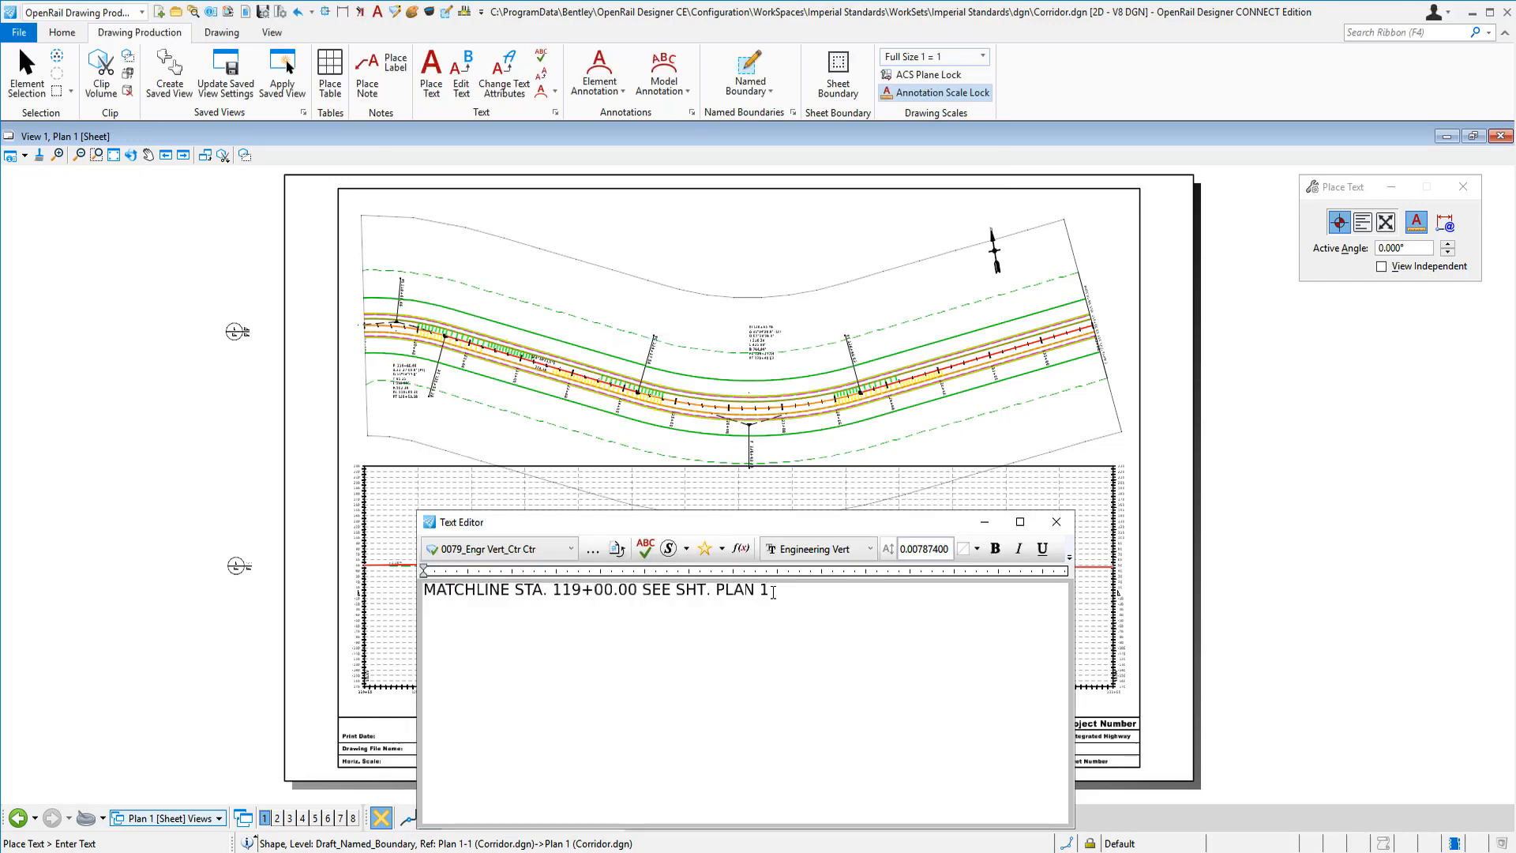
# Save the complete matchline text with its fields as a text favorite
pyautogui.moveTo(773, 591); pyautogui.dragTo(414, 591)
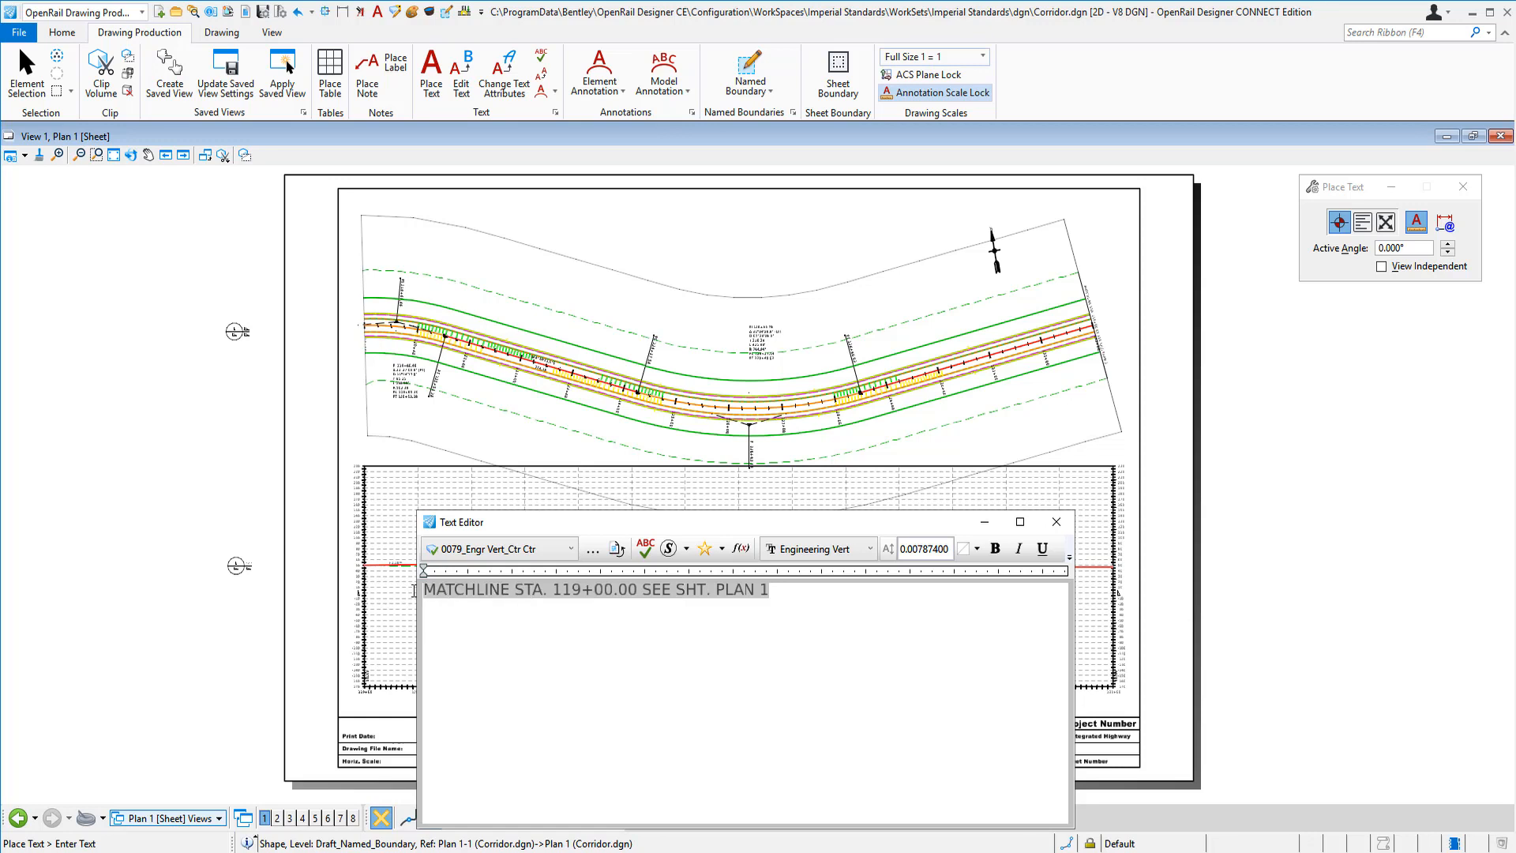
pyautogui.rightClick(464, 597)
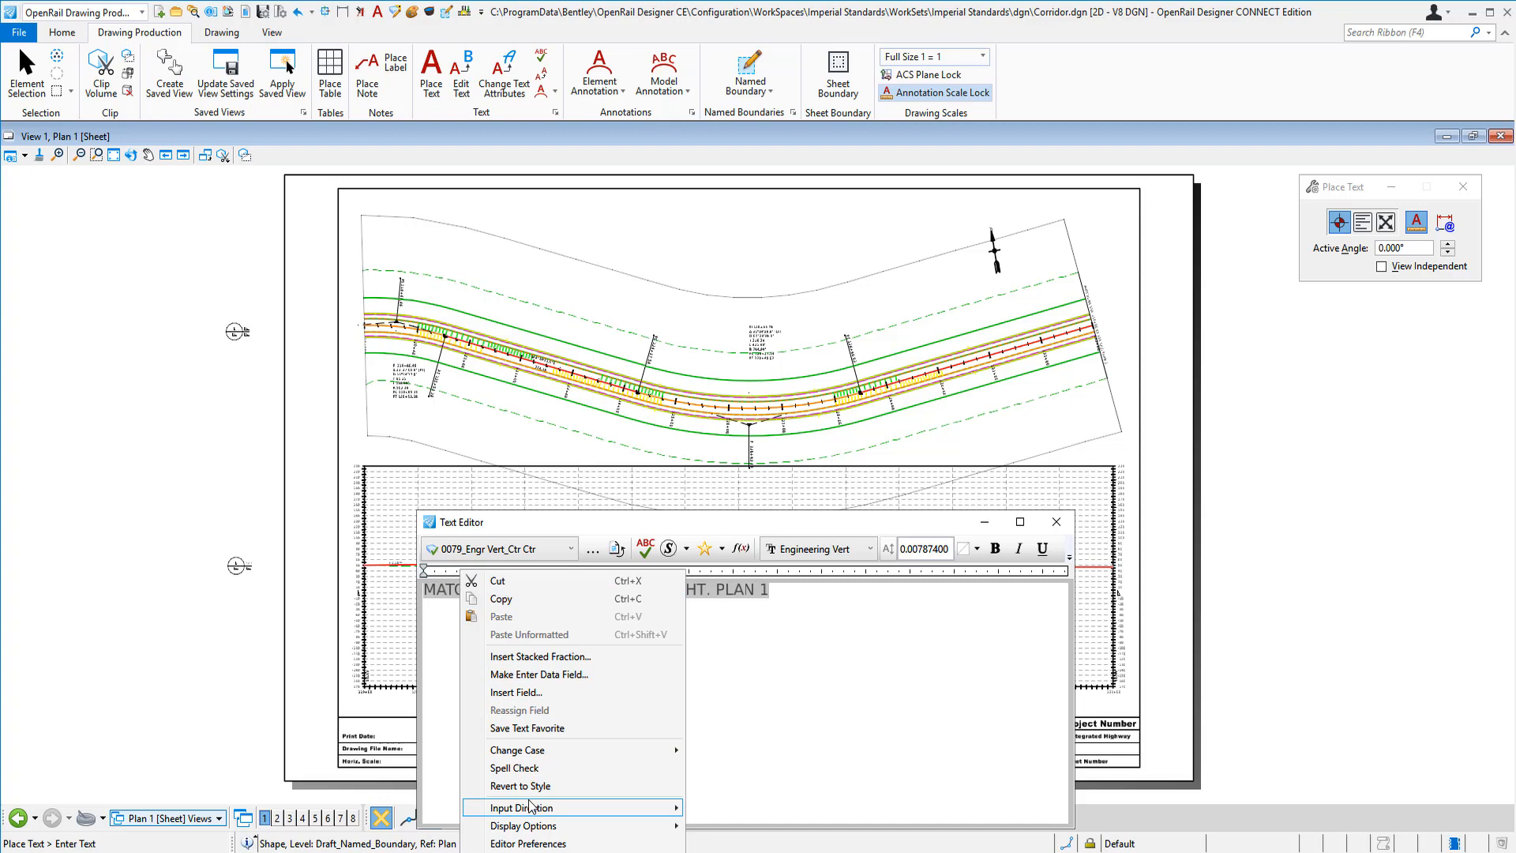
pyautogui.moveTo(530, 805)
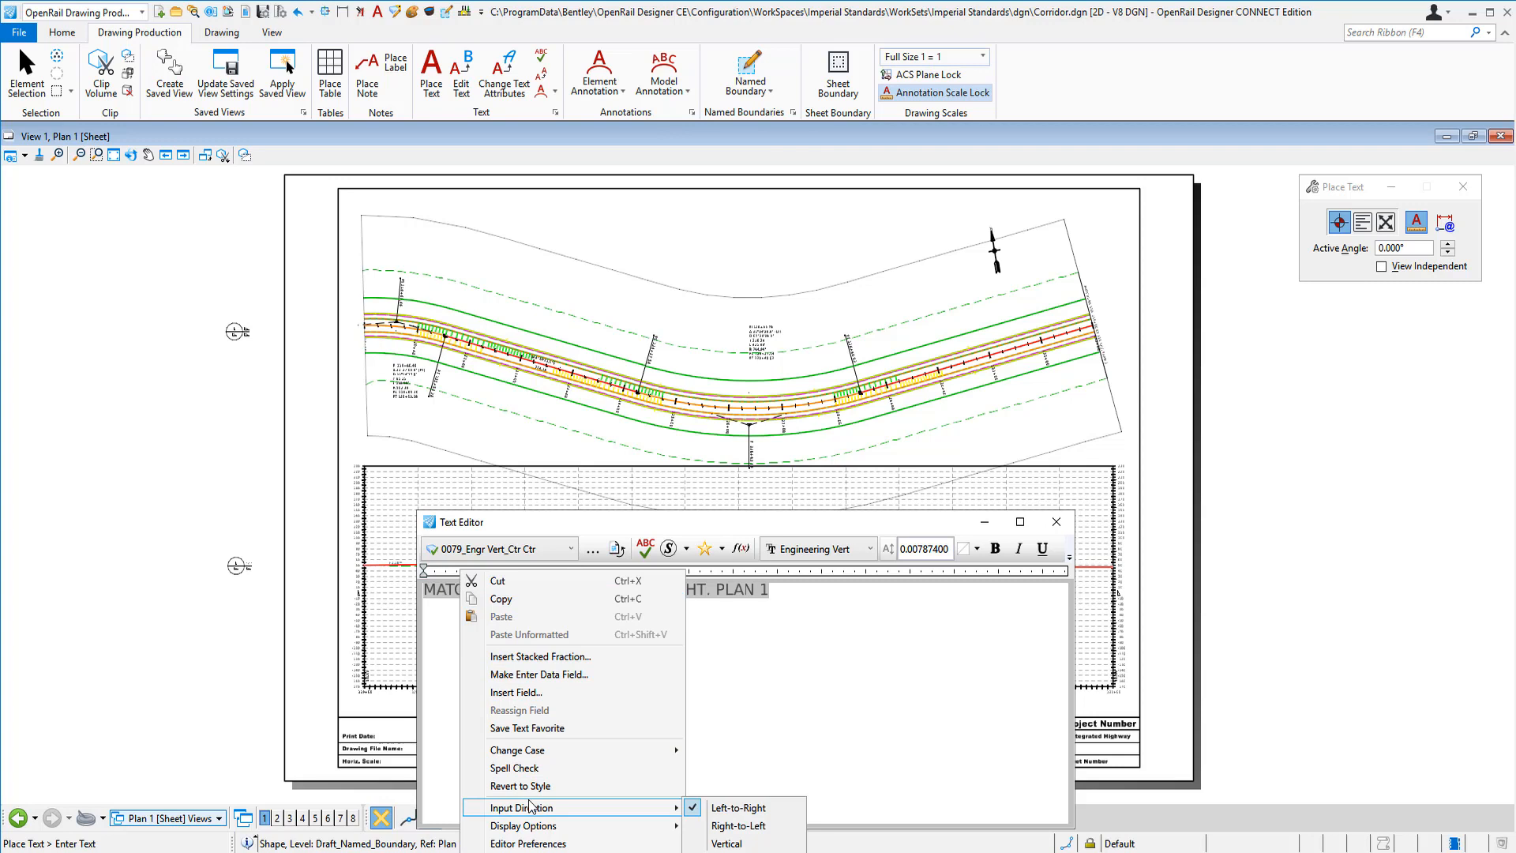
pyautogui.click(536, 729)
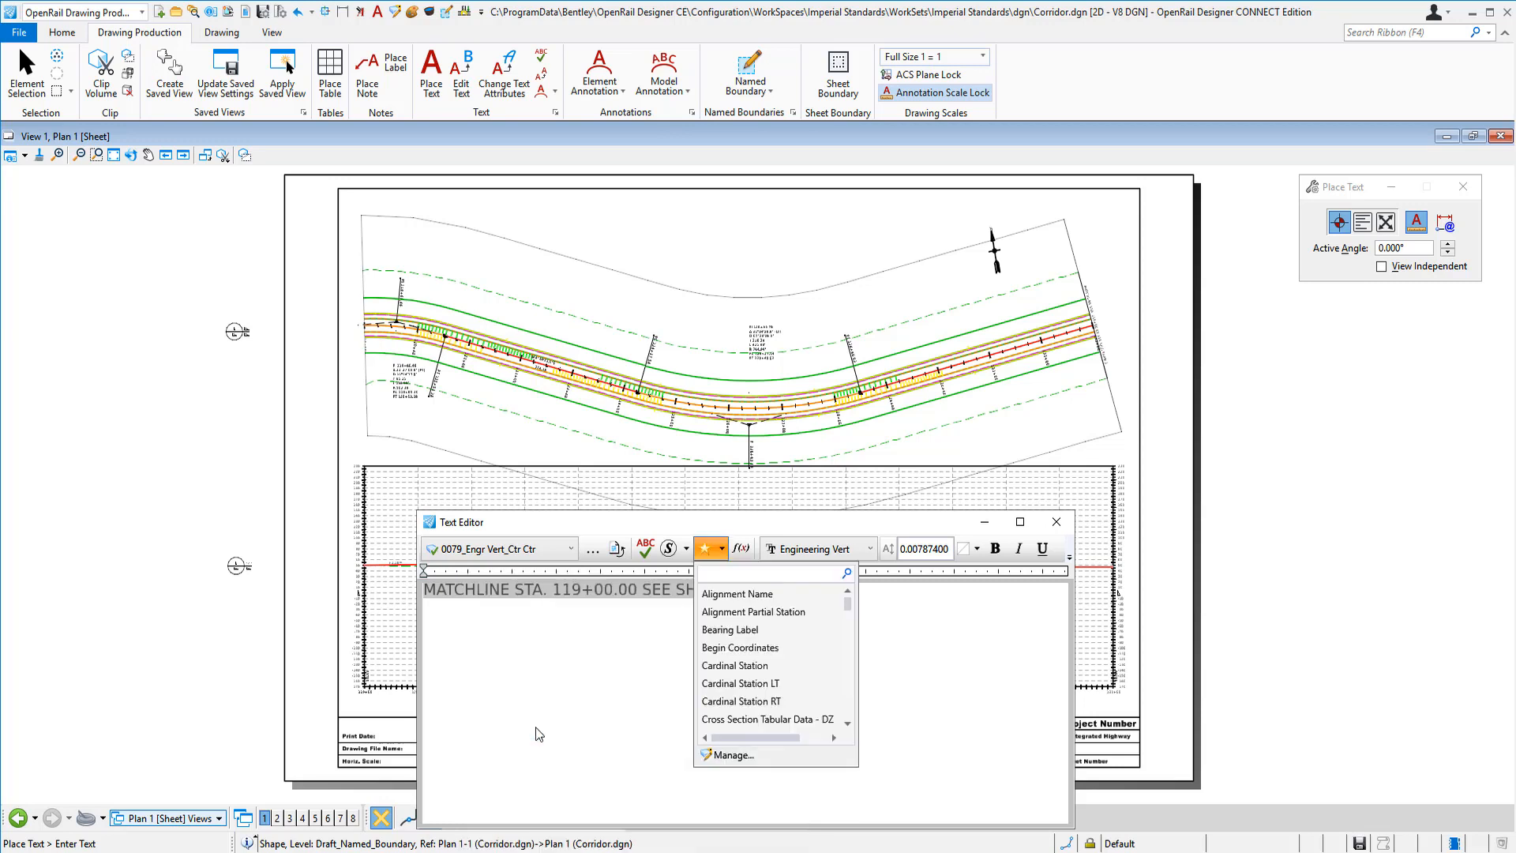
# Rename the new MATCHLINE ST text favorite as Matchline Plan Sheet Begin and close the favorites list
pyautogui.click(542, 718)
pyautogui.click(721, 549)
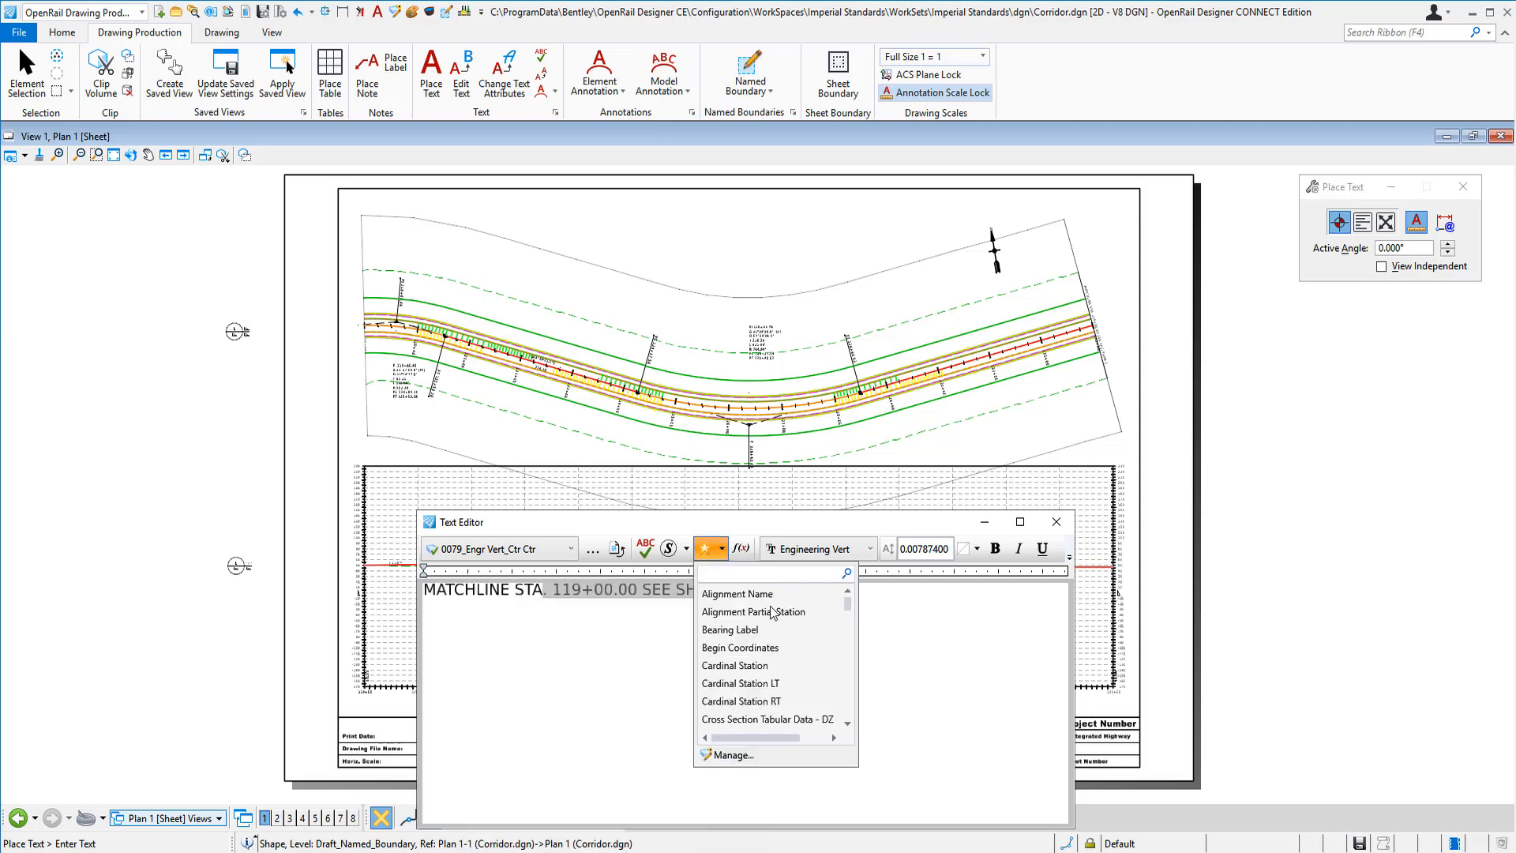
pyautogui.scroll(-4, 772, 613)
pyautogui.rightClick(773, 614)
pyautogui.click(806, 614)
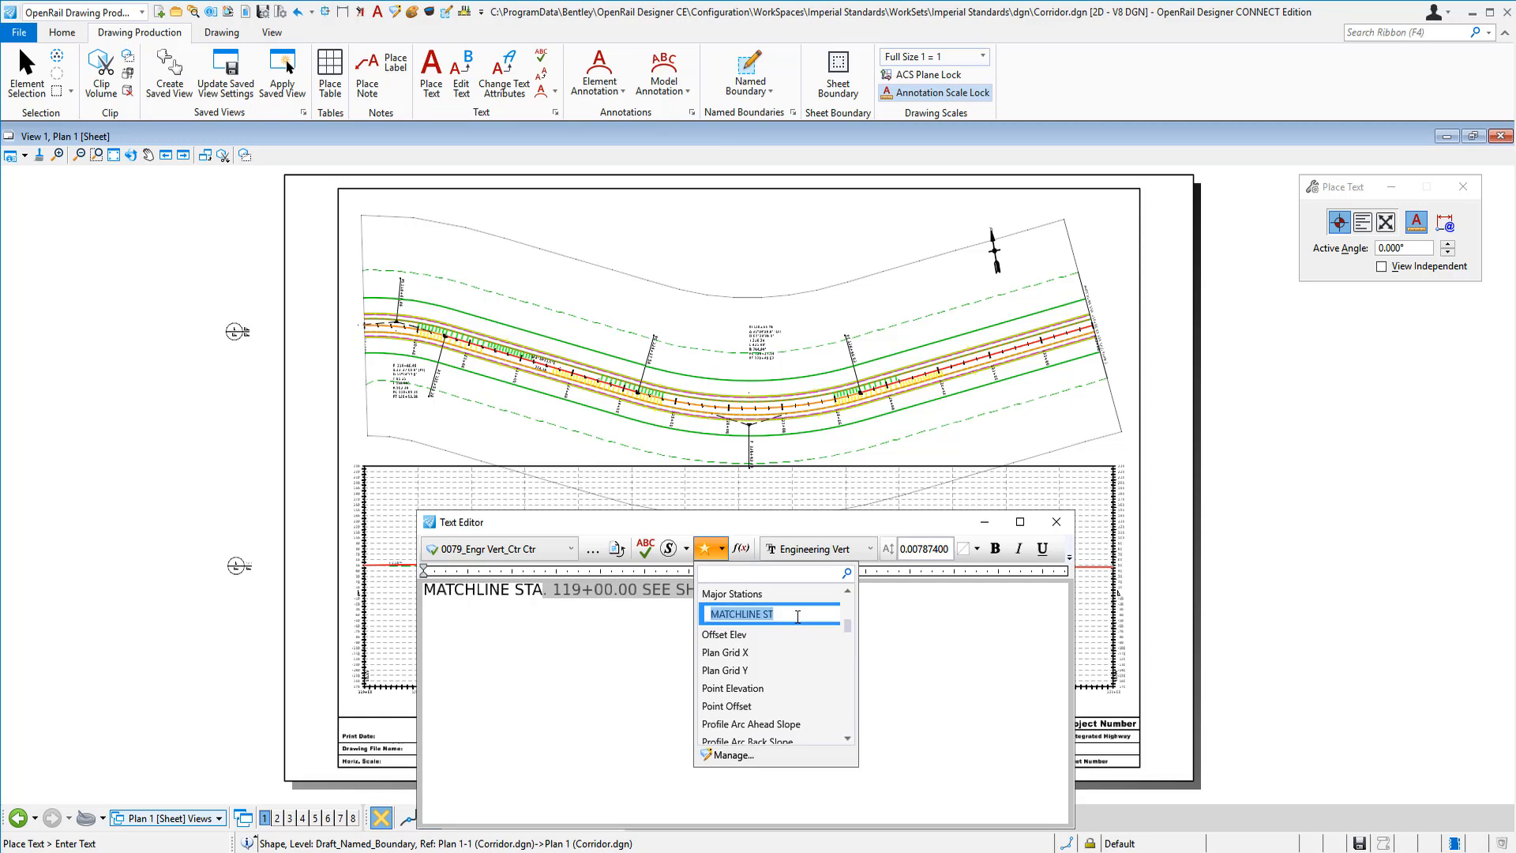
pyautogui.write('Matchline Plan Sheet Begin')
pyautogui.press('Return')
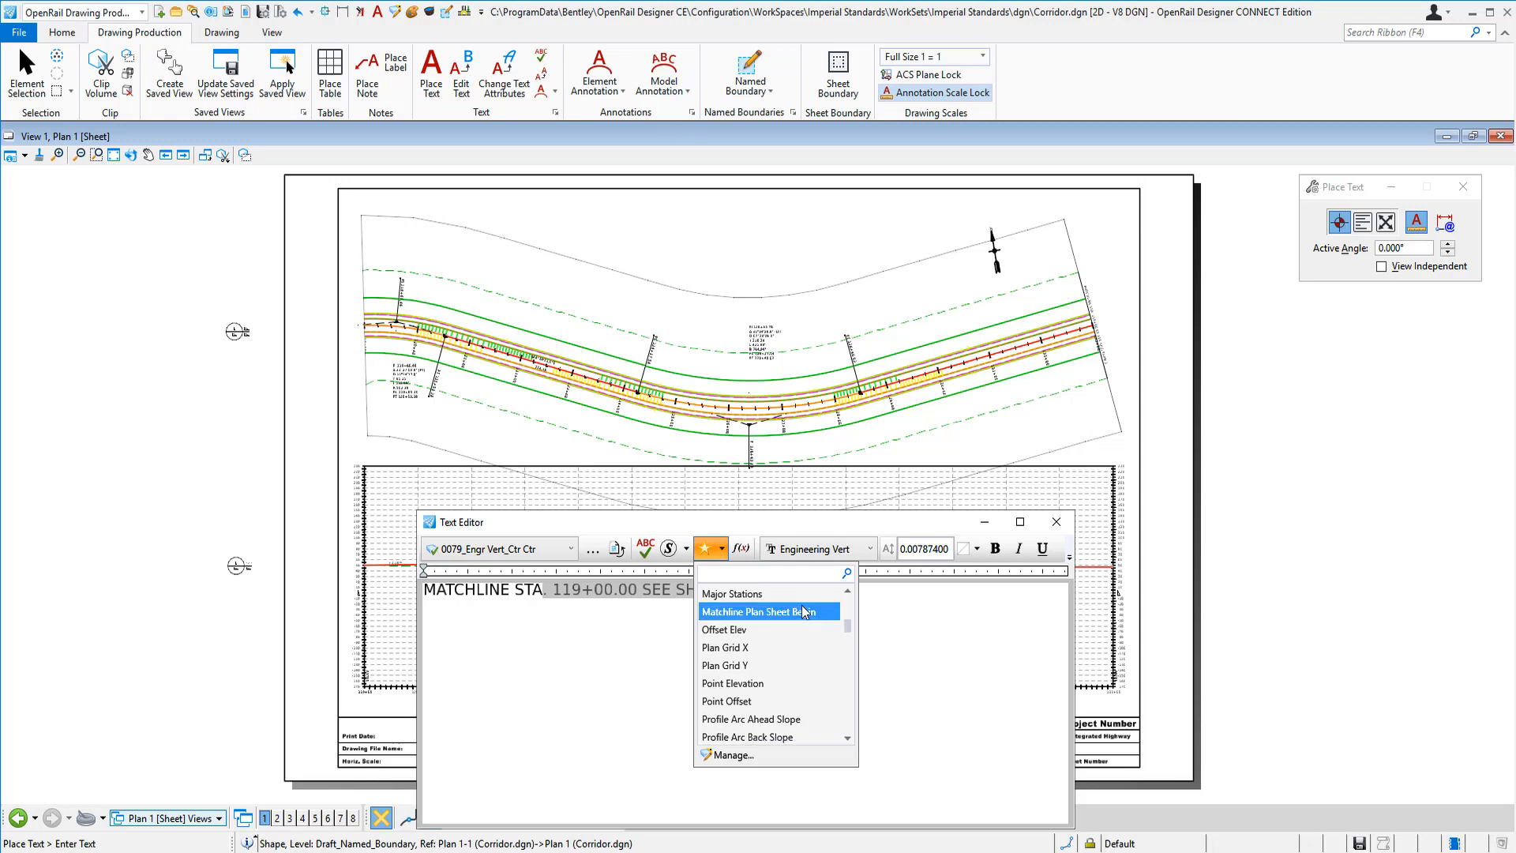
pyautogui.click(551, 665)
pyautogui.click(551, 665)
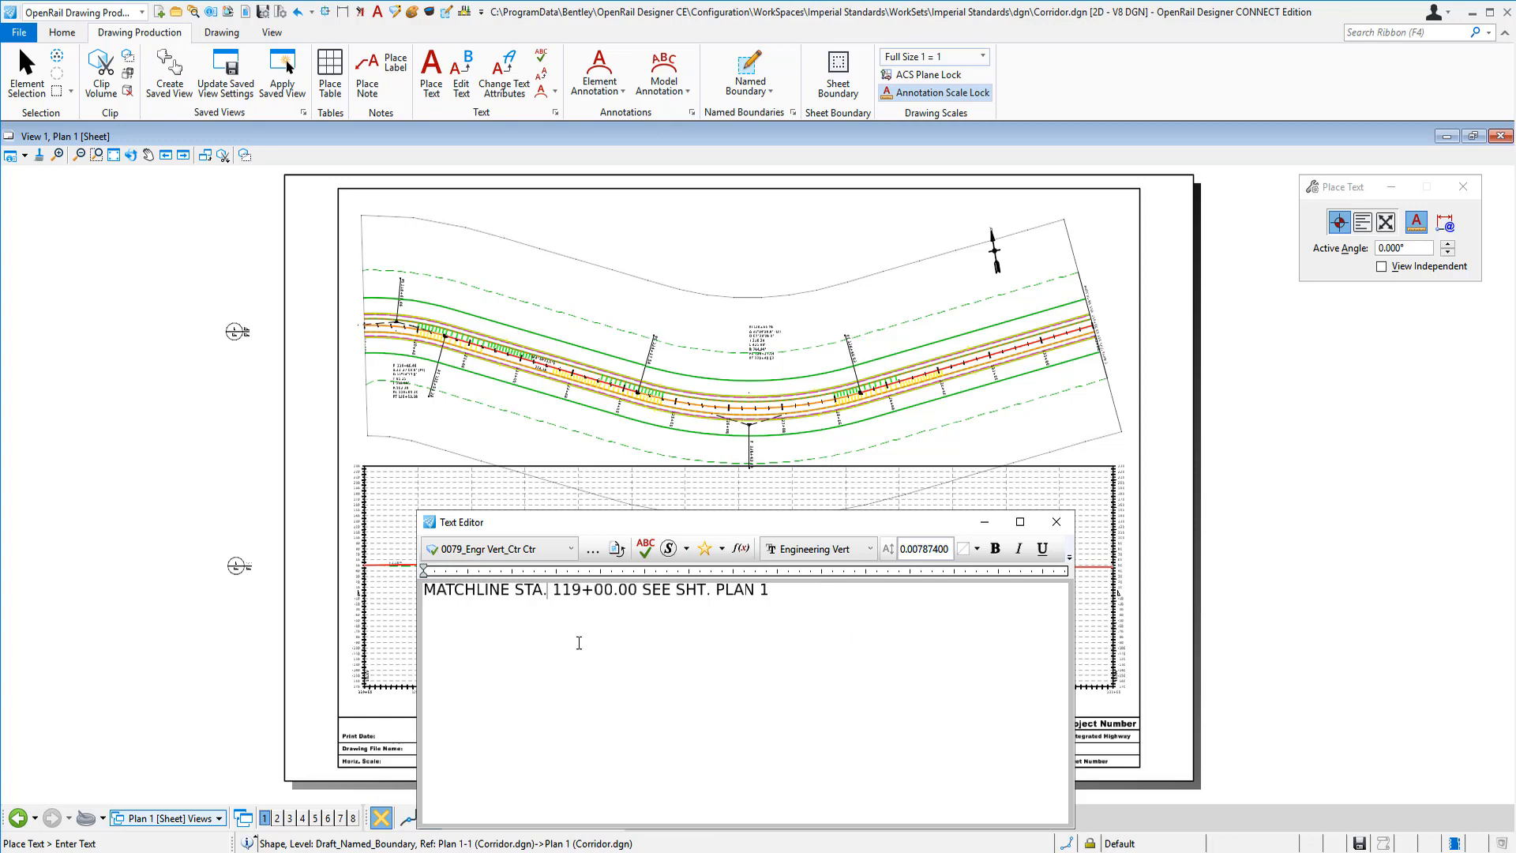
# Replace the station field in the matchline text with an element property field for the Plan 1 boundary's Stop Distance
pyautogui.doubleClick(638, 590)
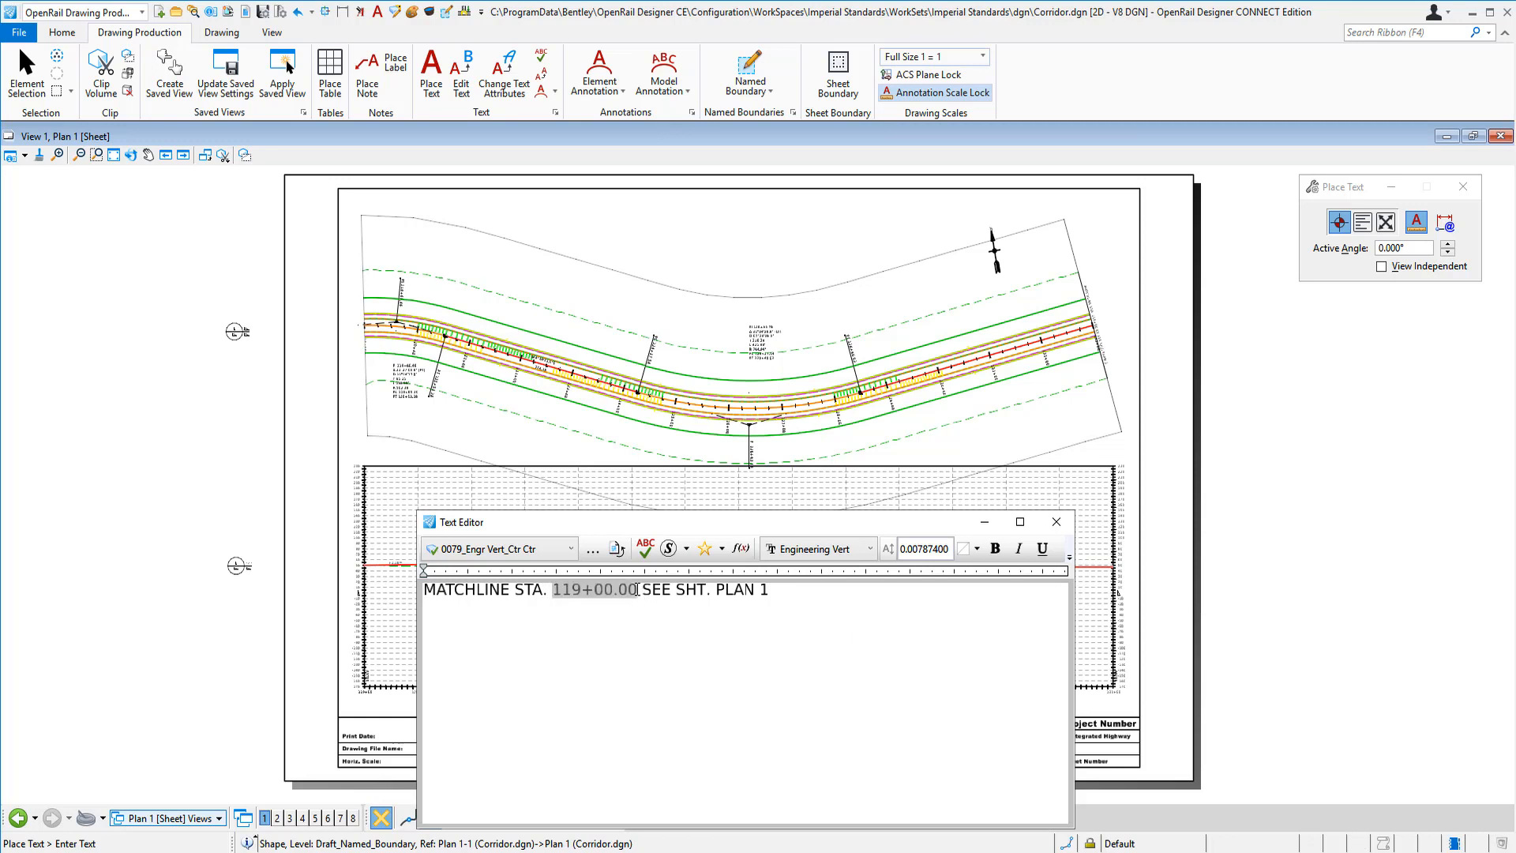
pyautogui.press('Delete')
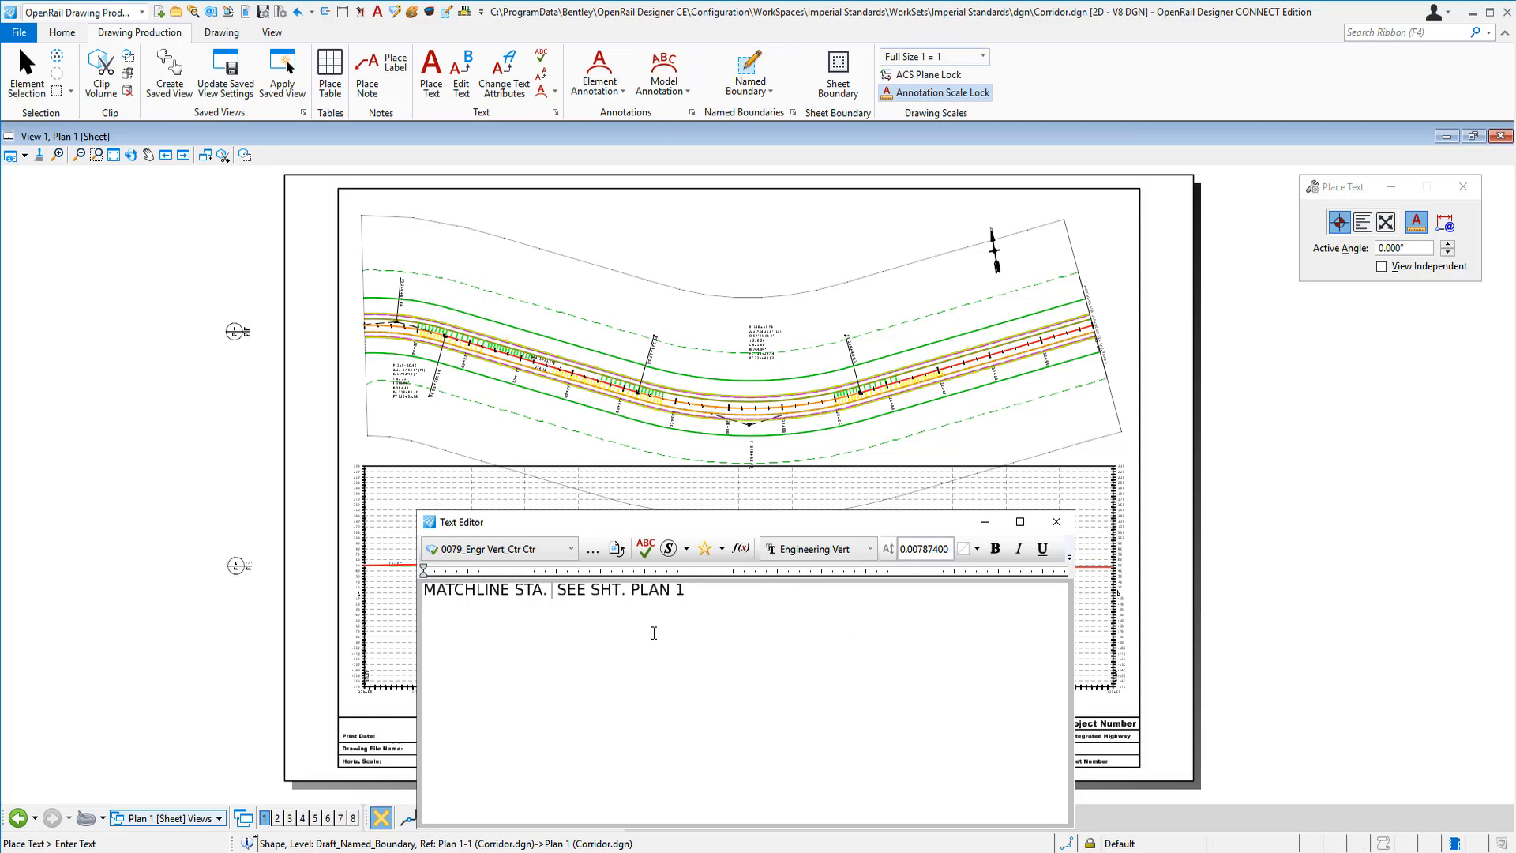
pyautogui.click(740, 549)
pyautogui.click(716, 693)
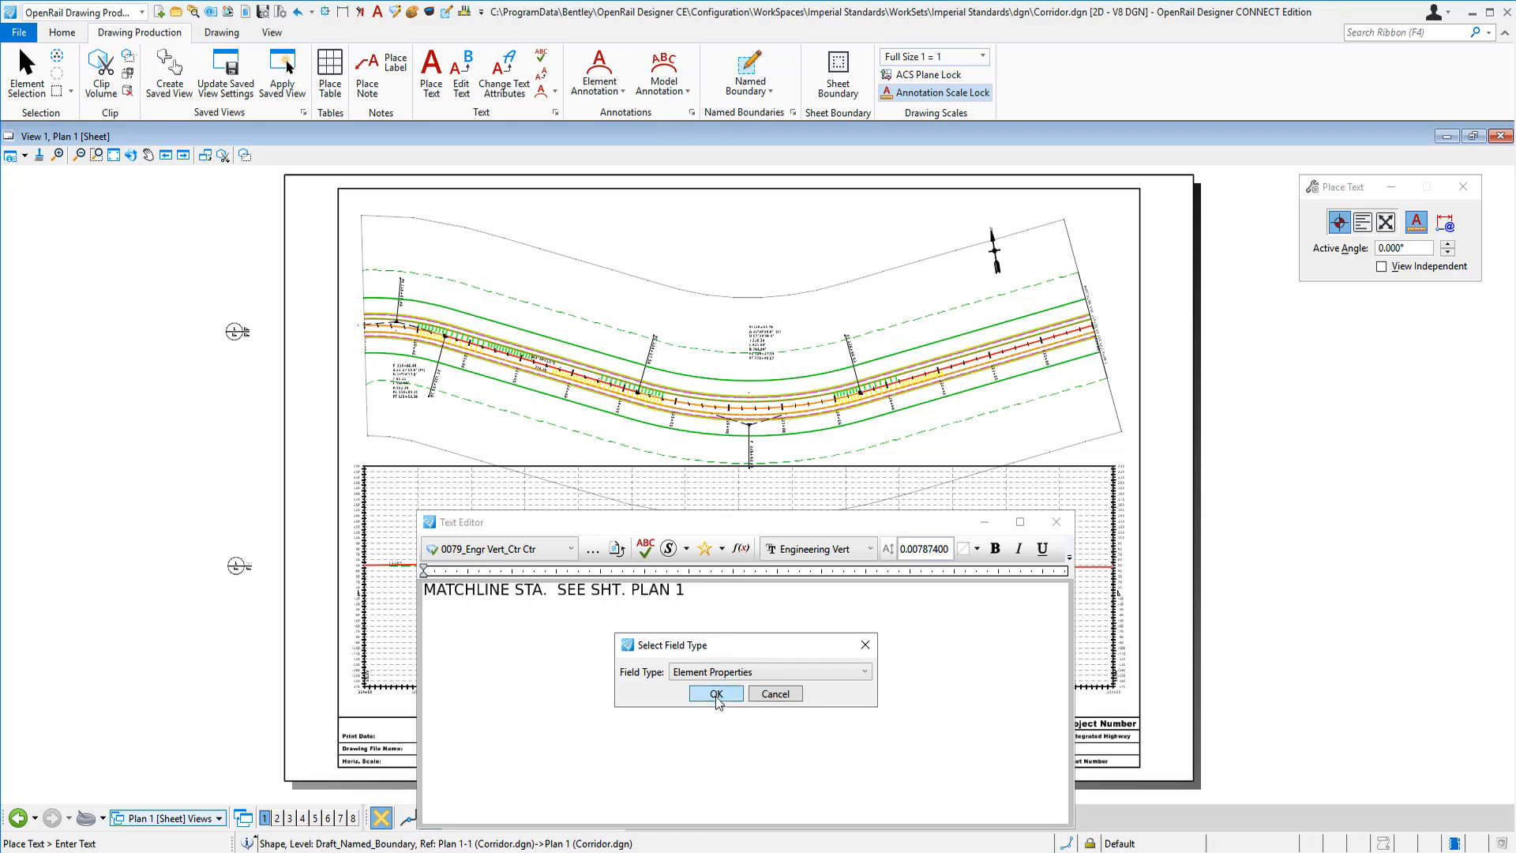
pyautogui.click(719, 297)
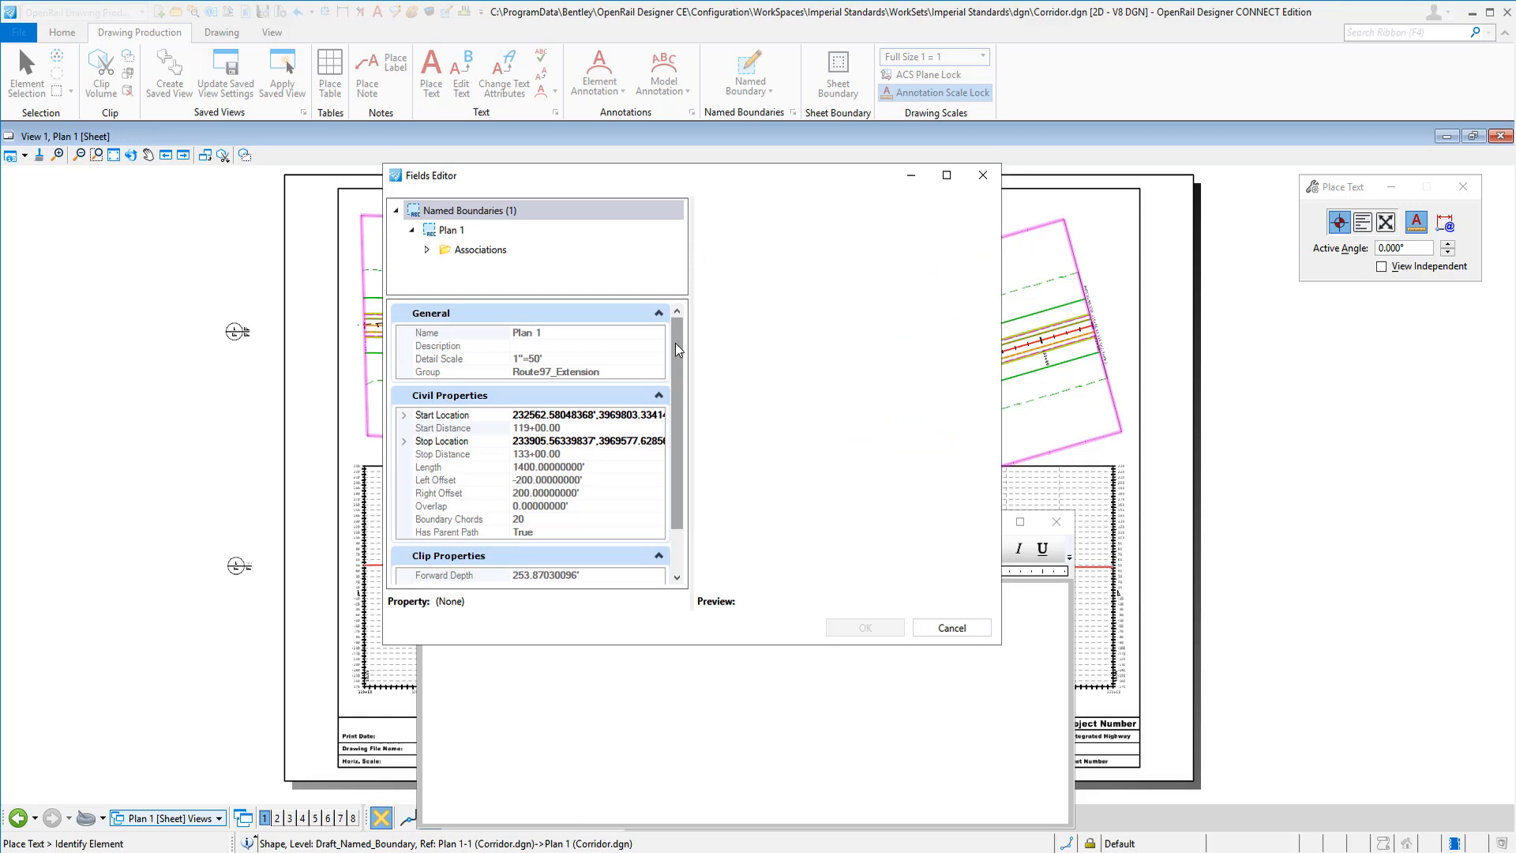
pyautogui.click(563, 455)
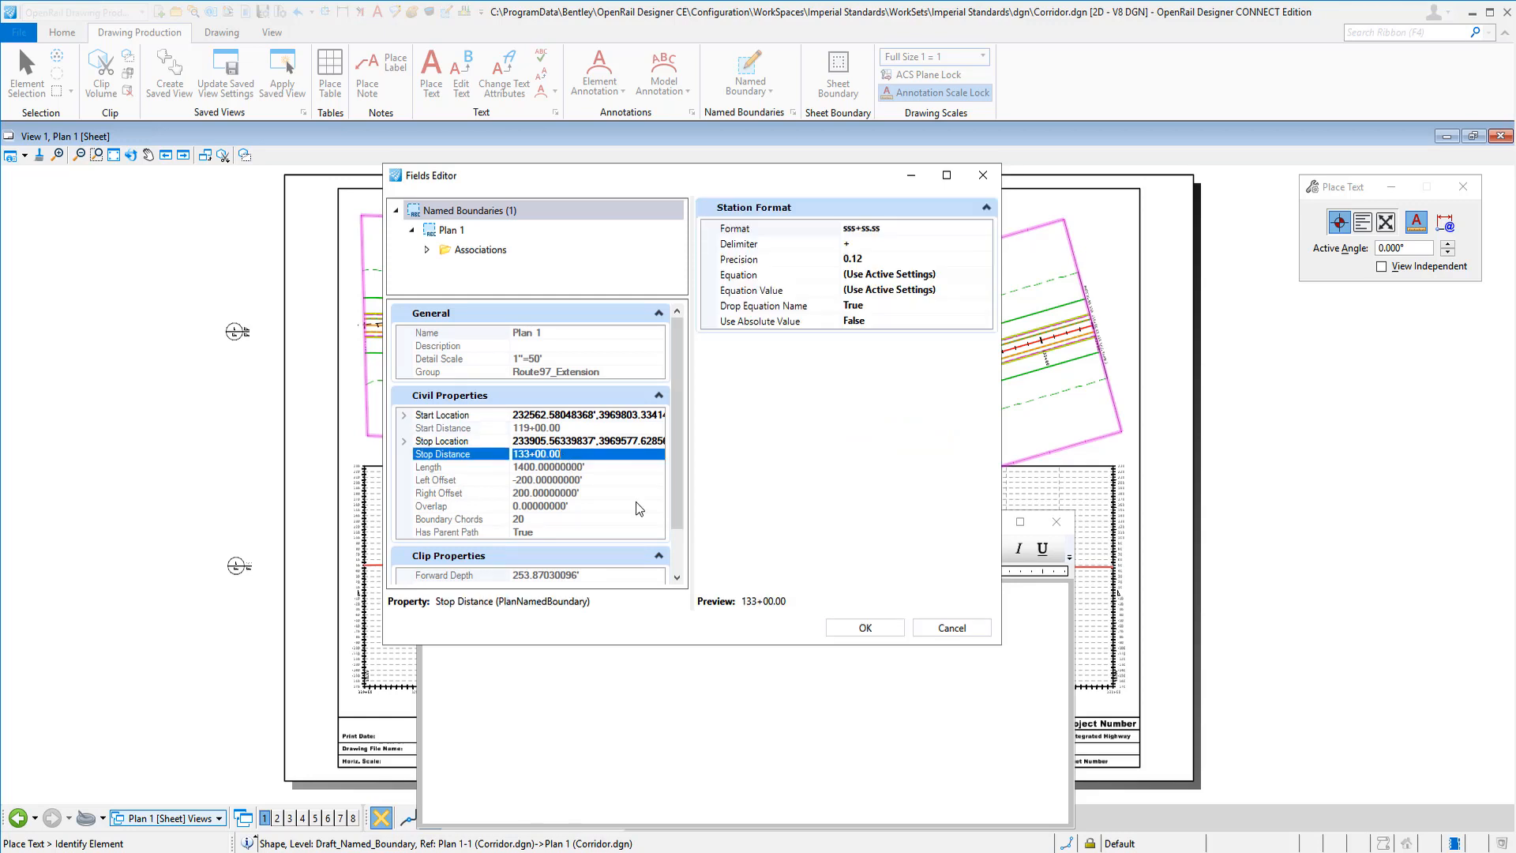
pyautogui.click(866, 627)
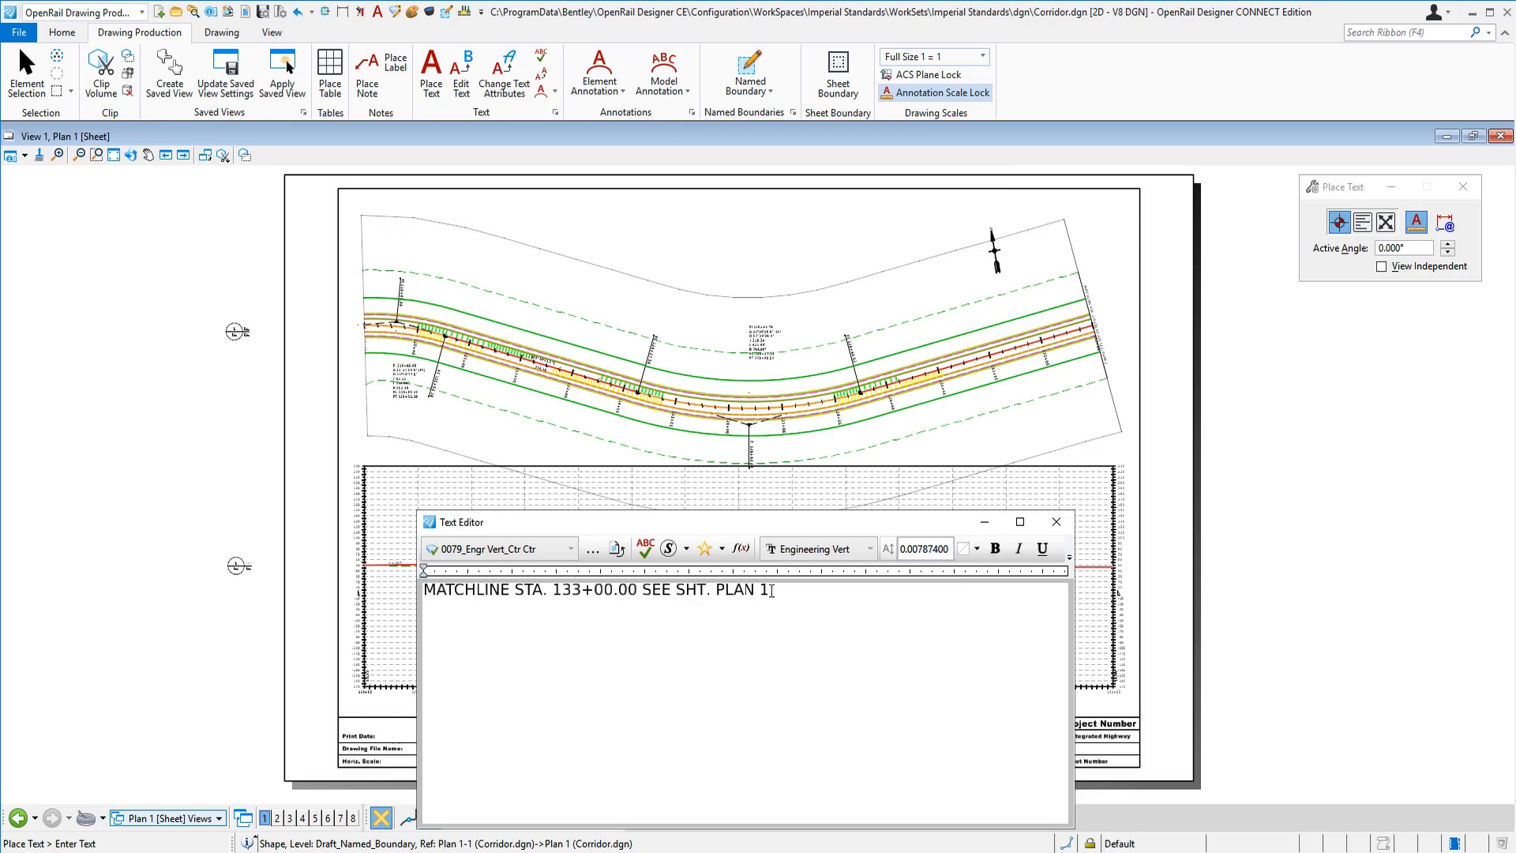
# Save the revised matchline text as a text favorite and rename it Matchline Plan Sheet End
pyautogui.moveTo(769, 590); pyautogui.dragTo(416, 590)
pyautogui.rightClick(463, 586)
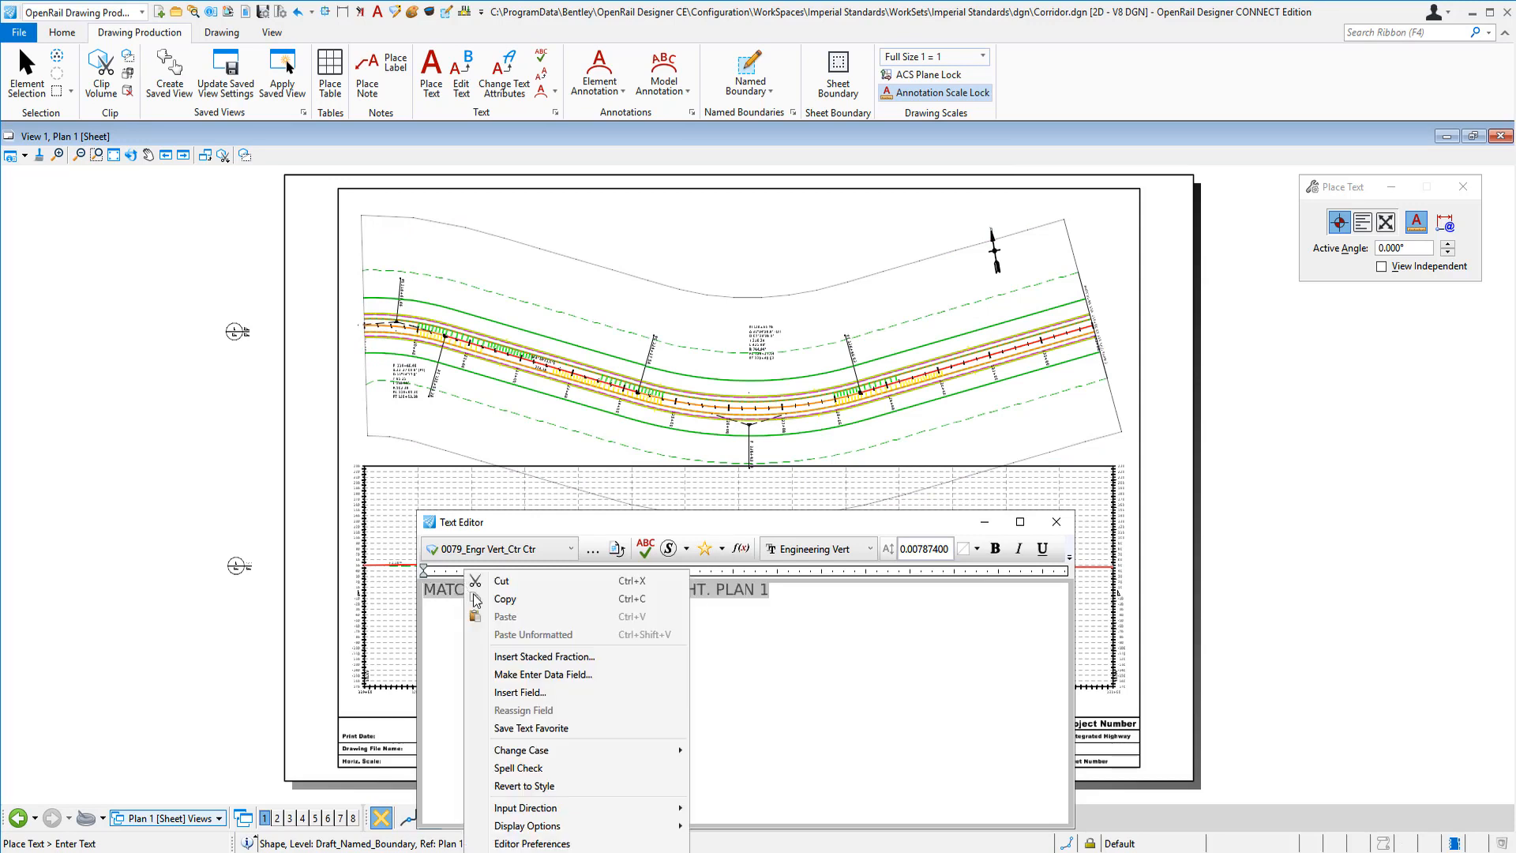
pyautogui.click(535, 729)
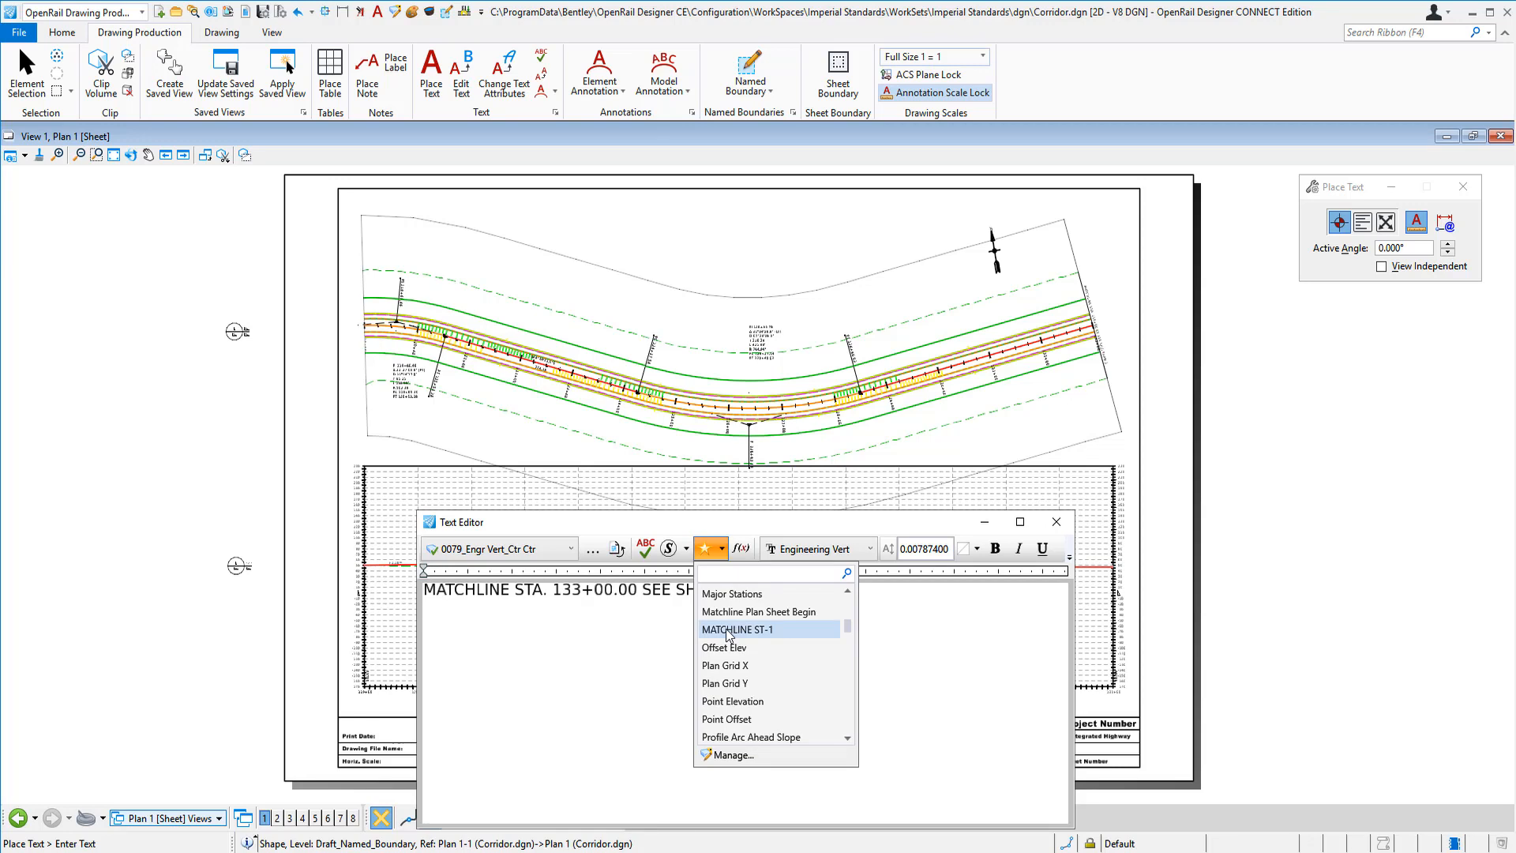
pyautogui.rightClick(726, 632)
pyautogui.click(751, 636)
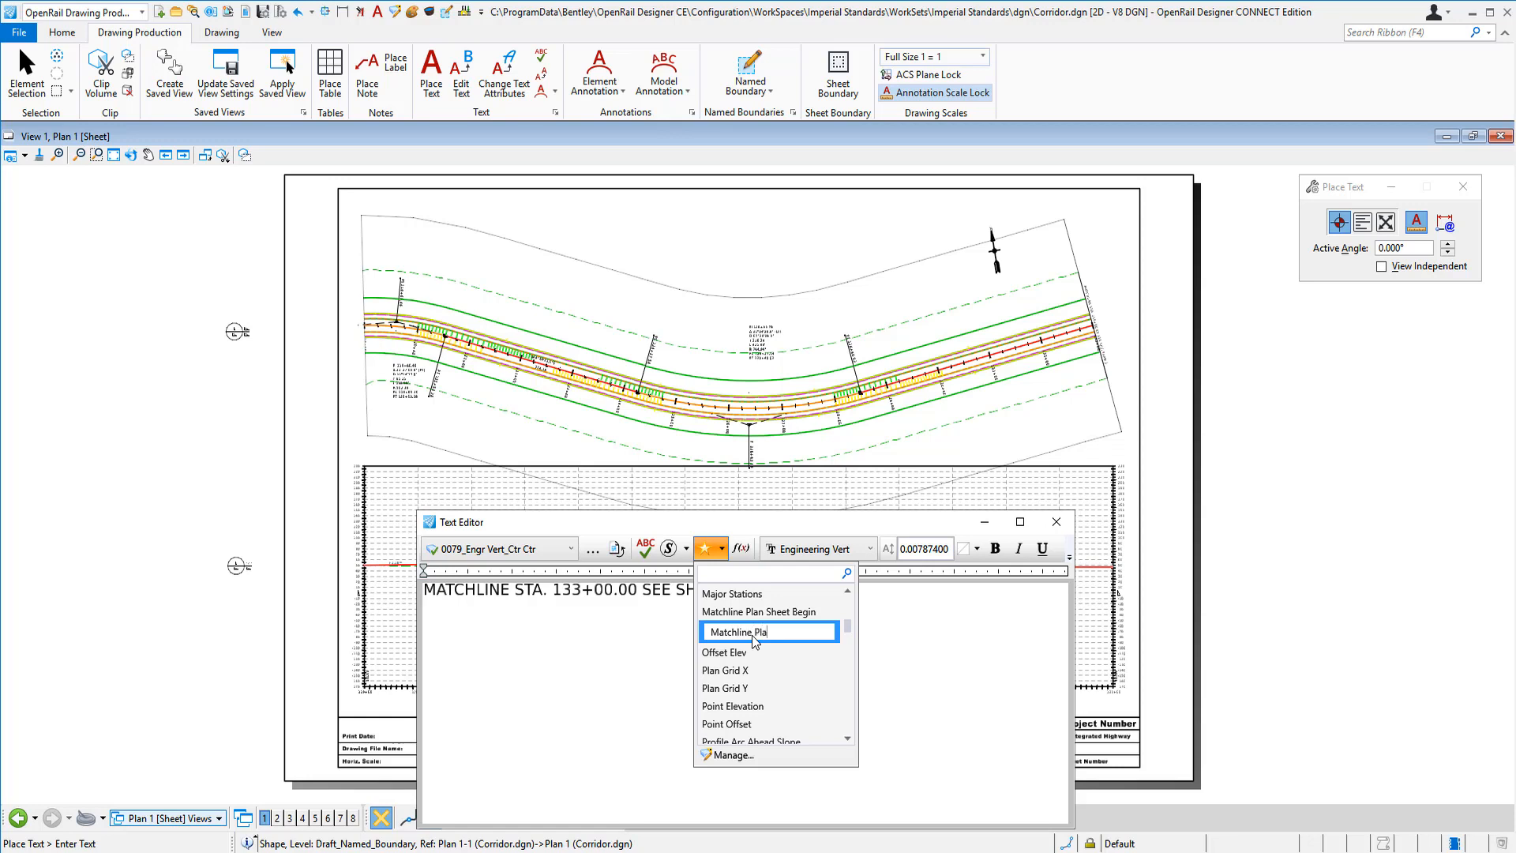
pyautogui.write('Matchline Plan Sheert End')
pyautogui.press('Return')
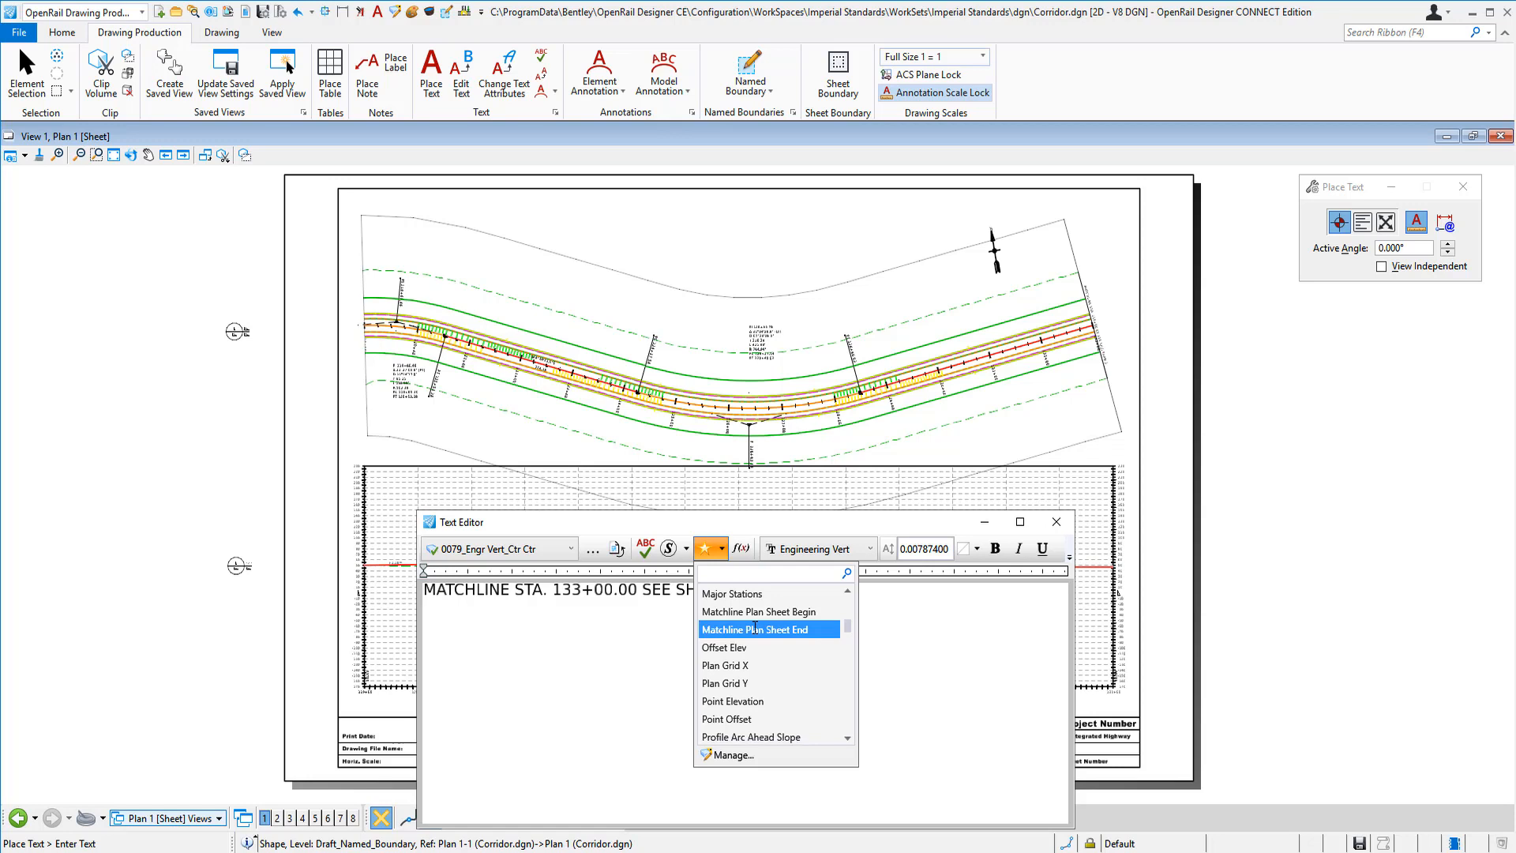
# Clear the text editor and insert the Matchline Plan Sheet Begin favorite to check its content
pyautogui.click(936, 665)
pyautogui.moveTo(774, 592); pyautogui.dragTo(359, 608)
pyautogui.press('Delete')
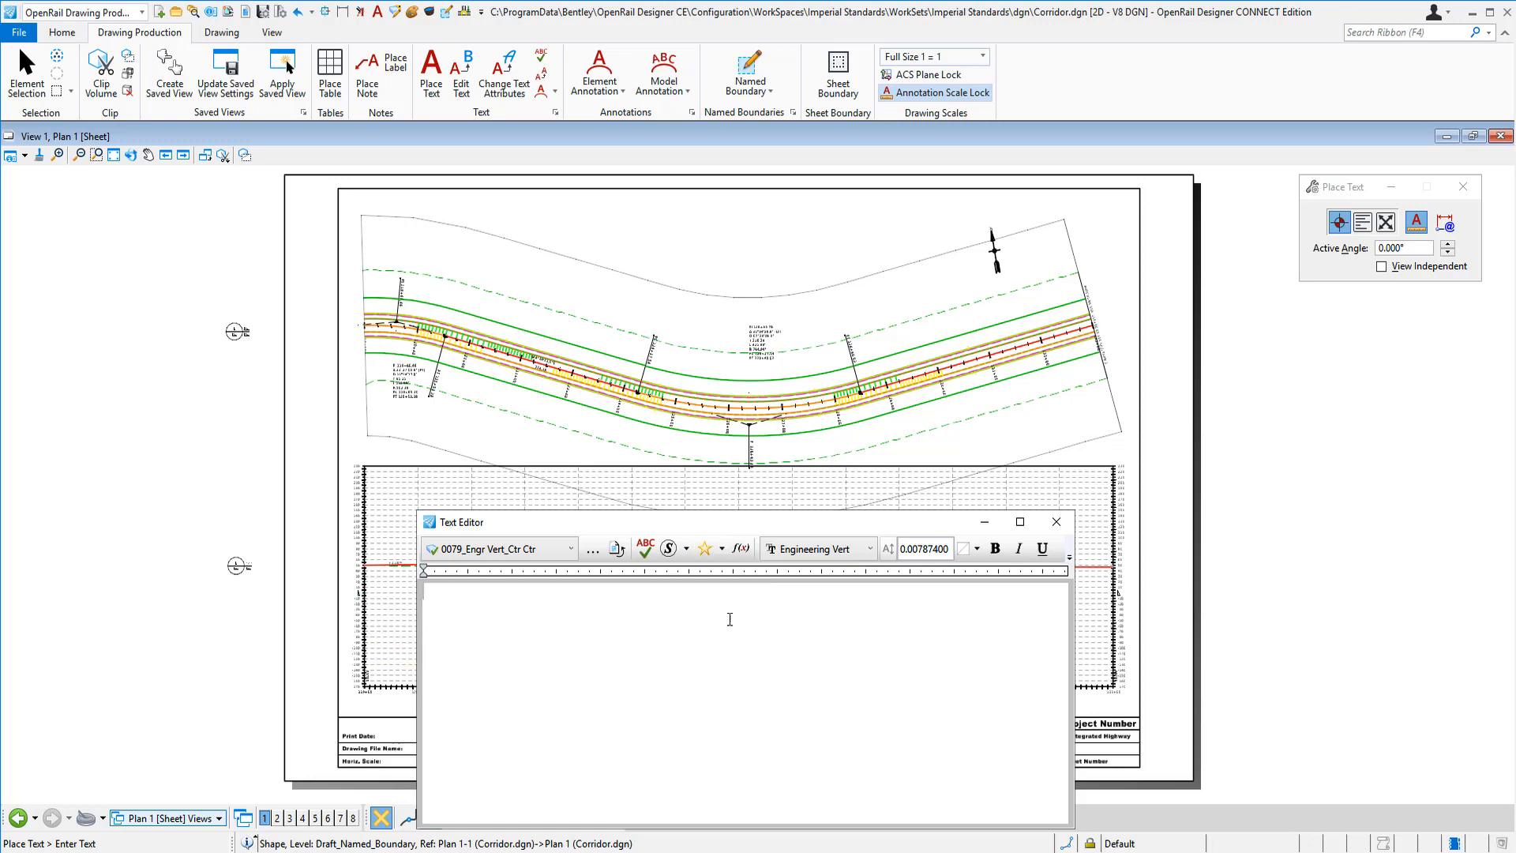
pyautogui.click(723, 553)
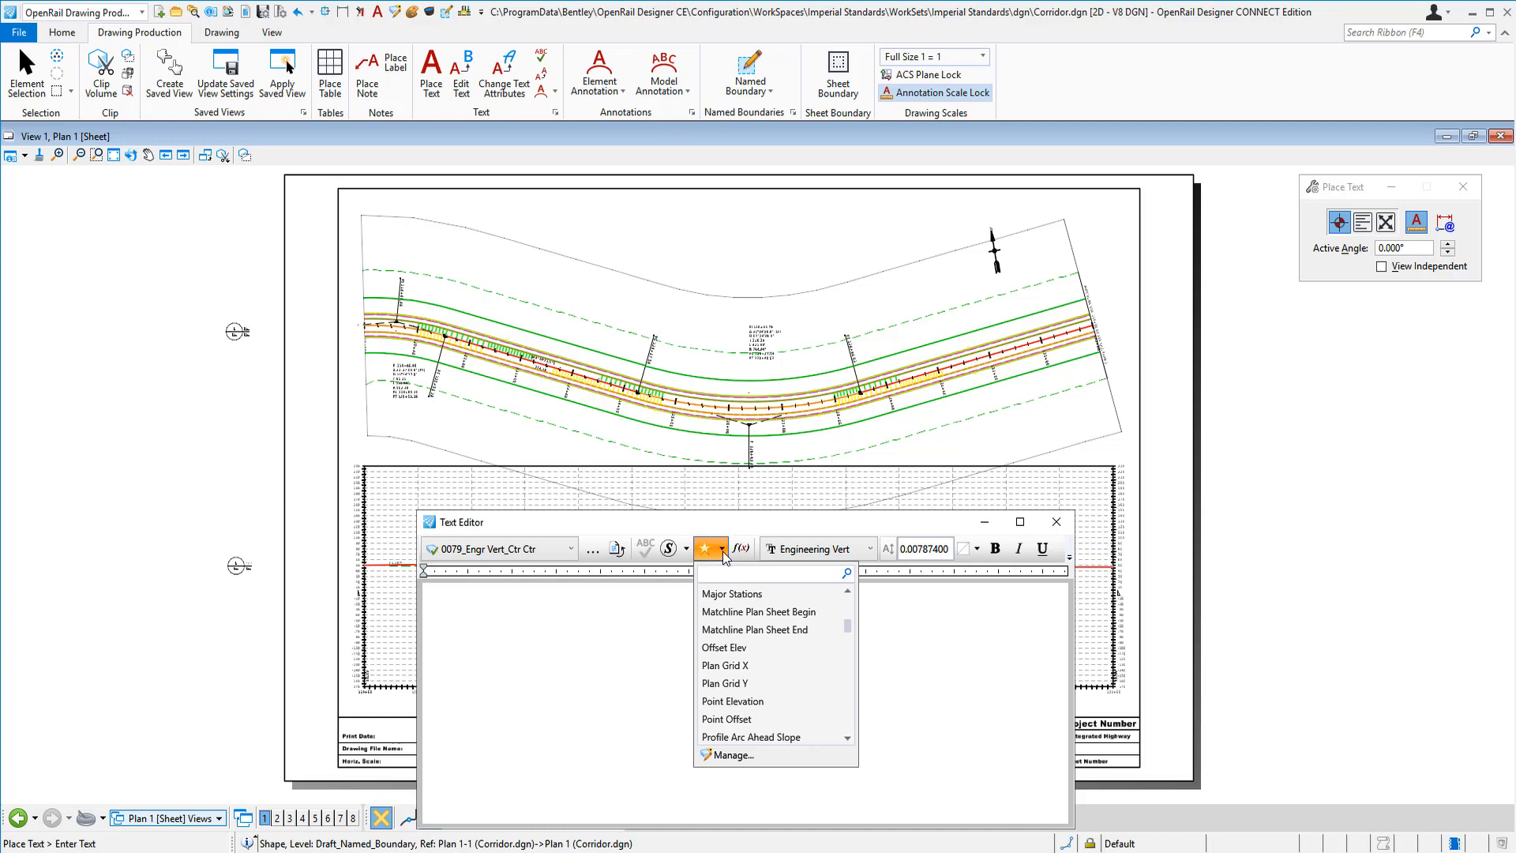
pyautogui.click(749, 610)
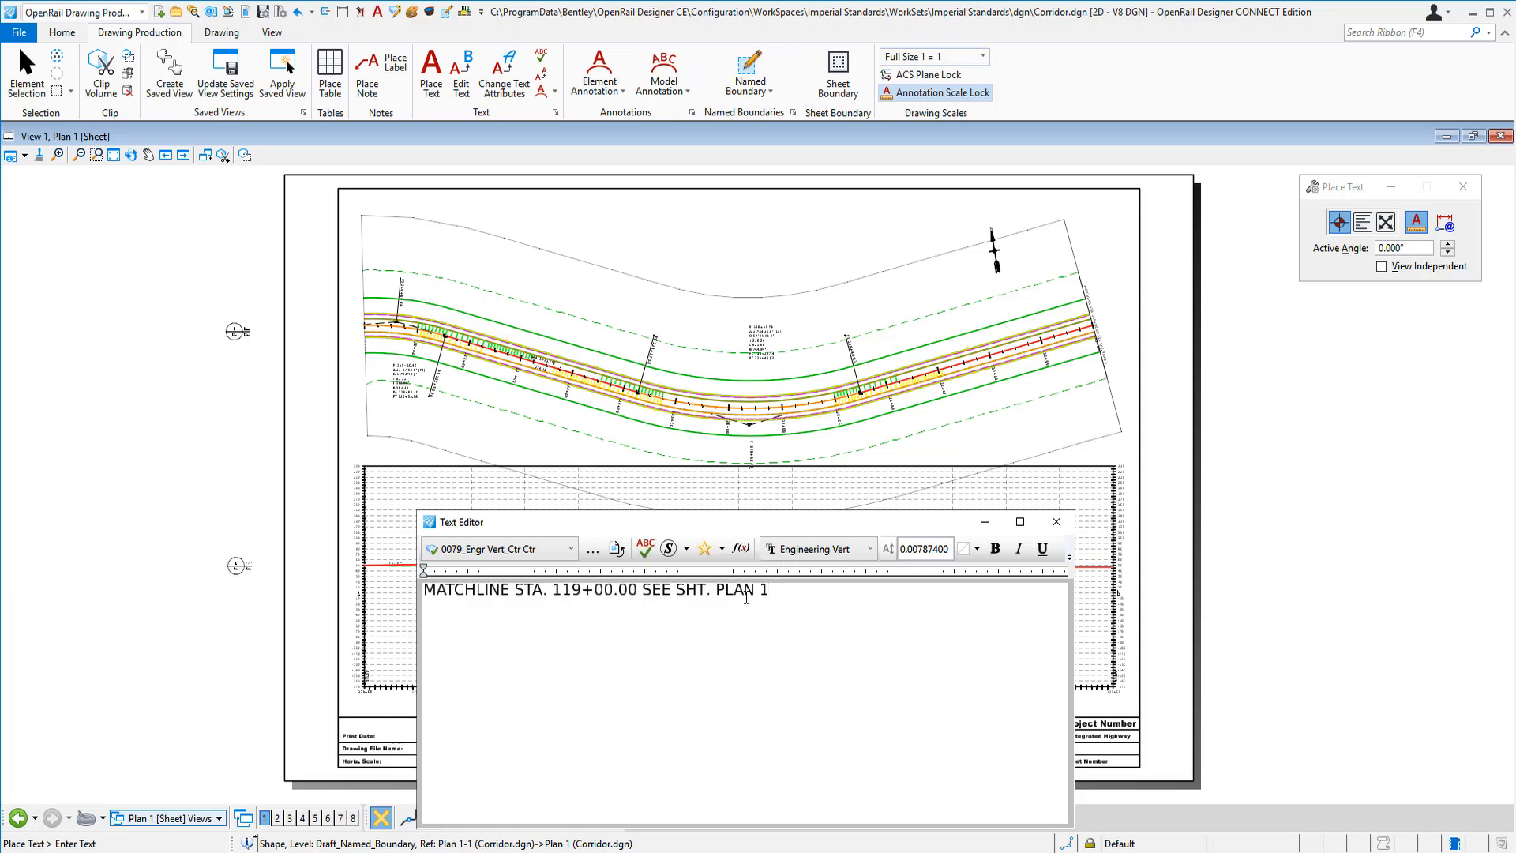
# Replace the editor text with the Matchline Plan Sheet End favorite to check it, and close the editor without placing the text
pyautogui.moveTo(770, 591); pyautogui.dragTo(420, 599)
pyautogui.press('Delete')
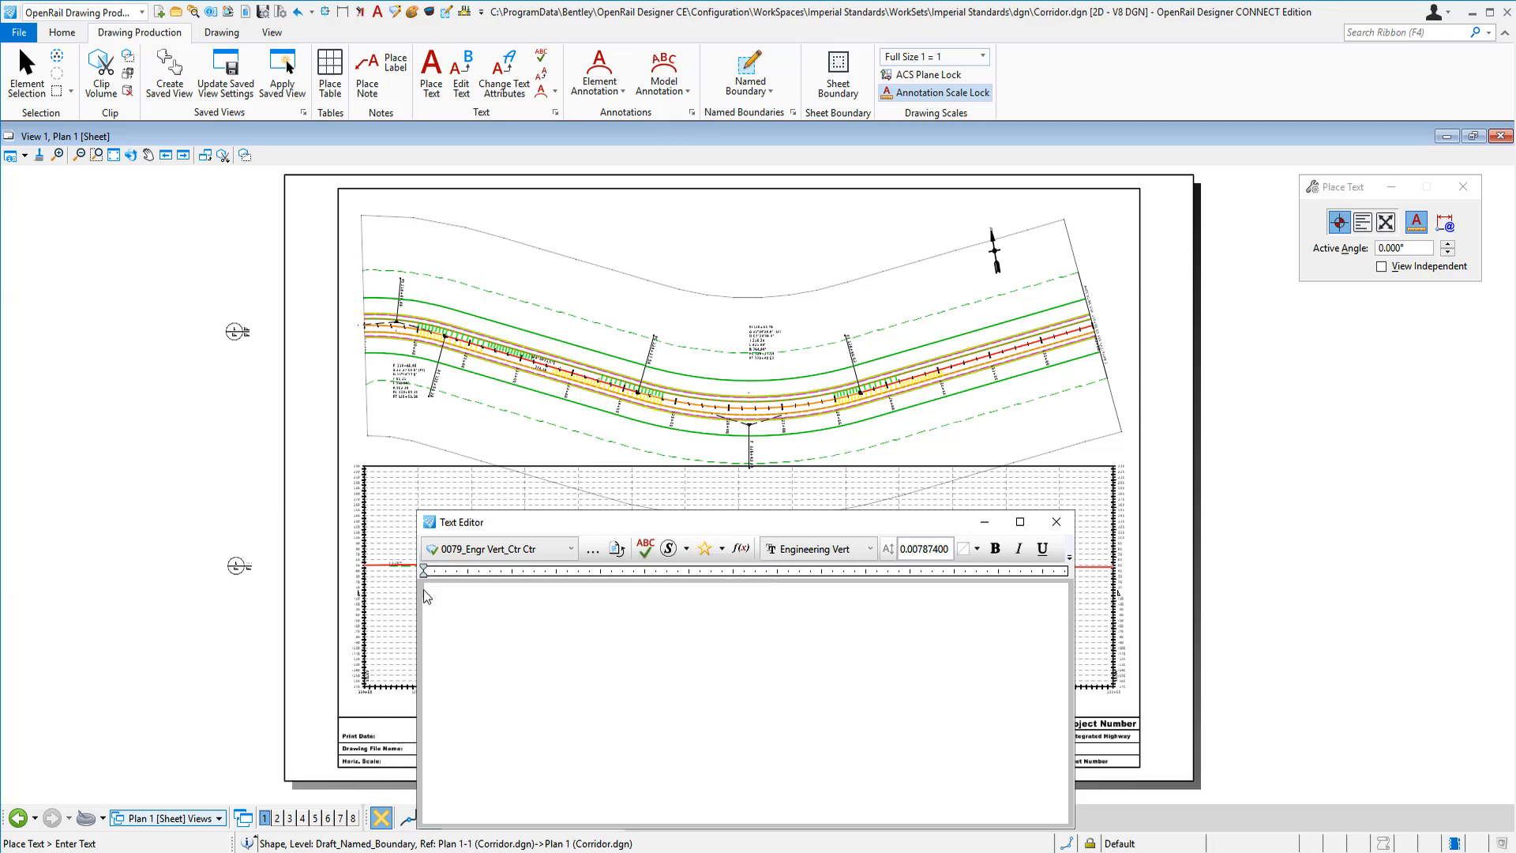
pyautogui.click(722, 549)
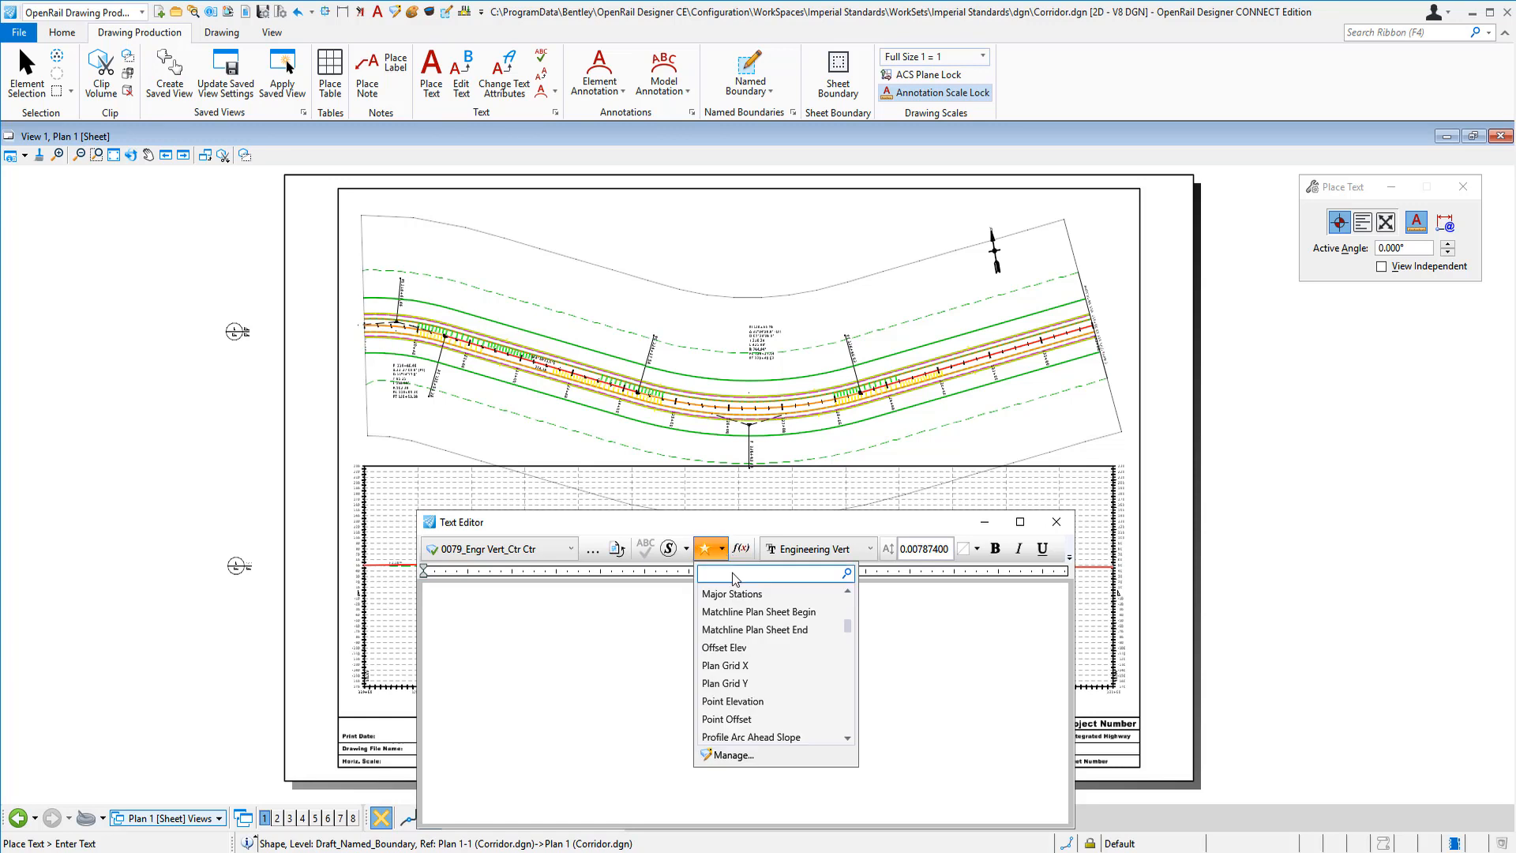
pyautogui.click(751, 629)
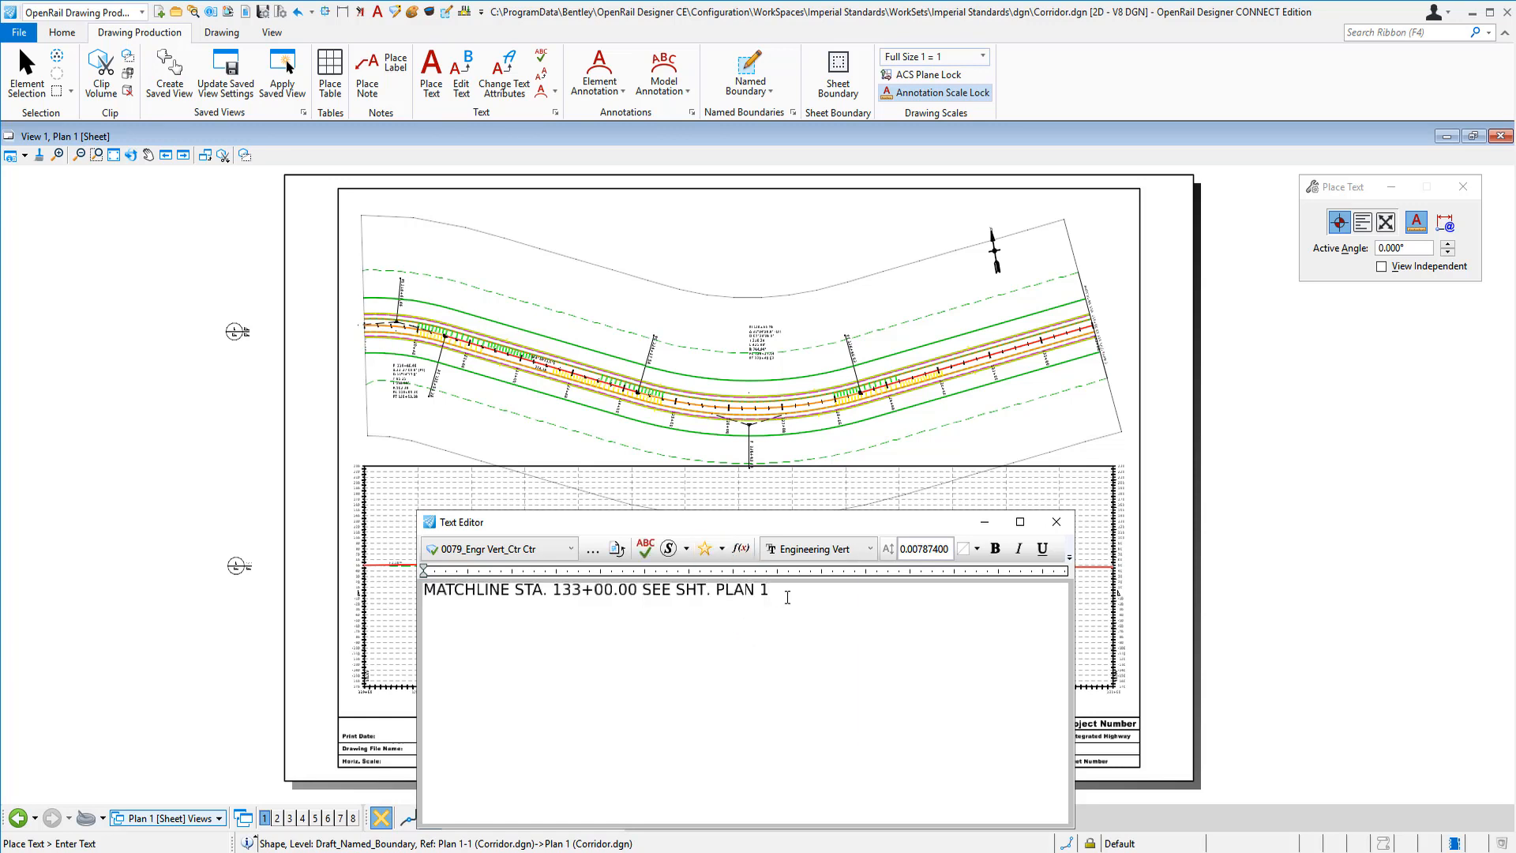
pyautogui.moveTo(769, 590); pyautogui.dragTo(423, 589)
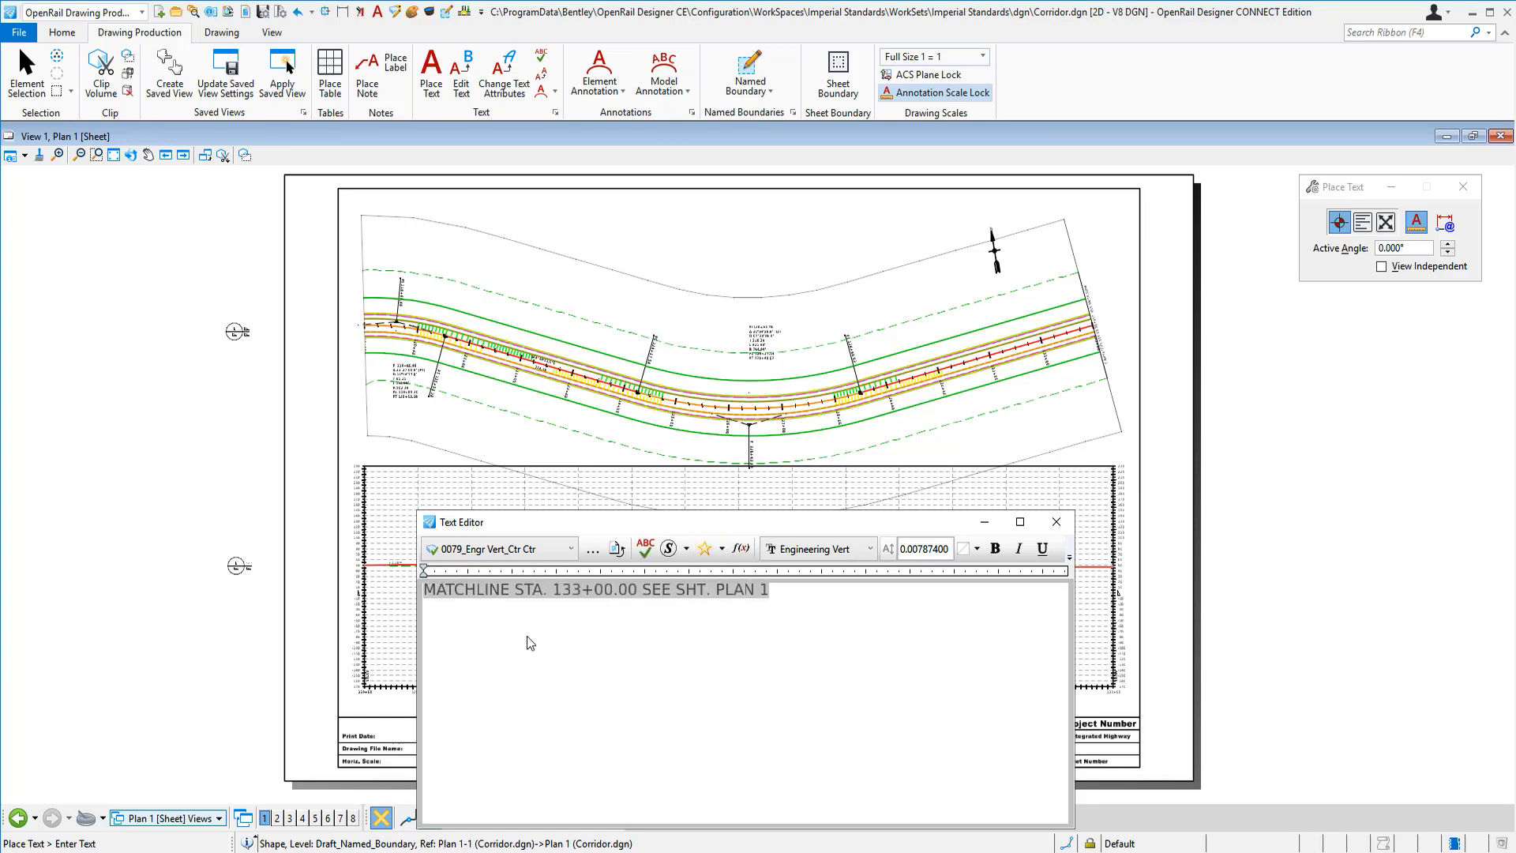
pyautogui.click(526, 634)
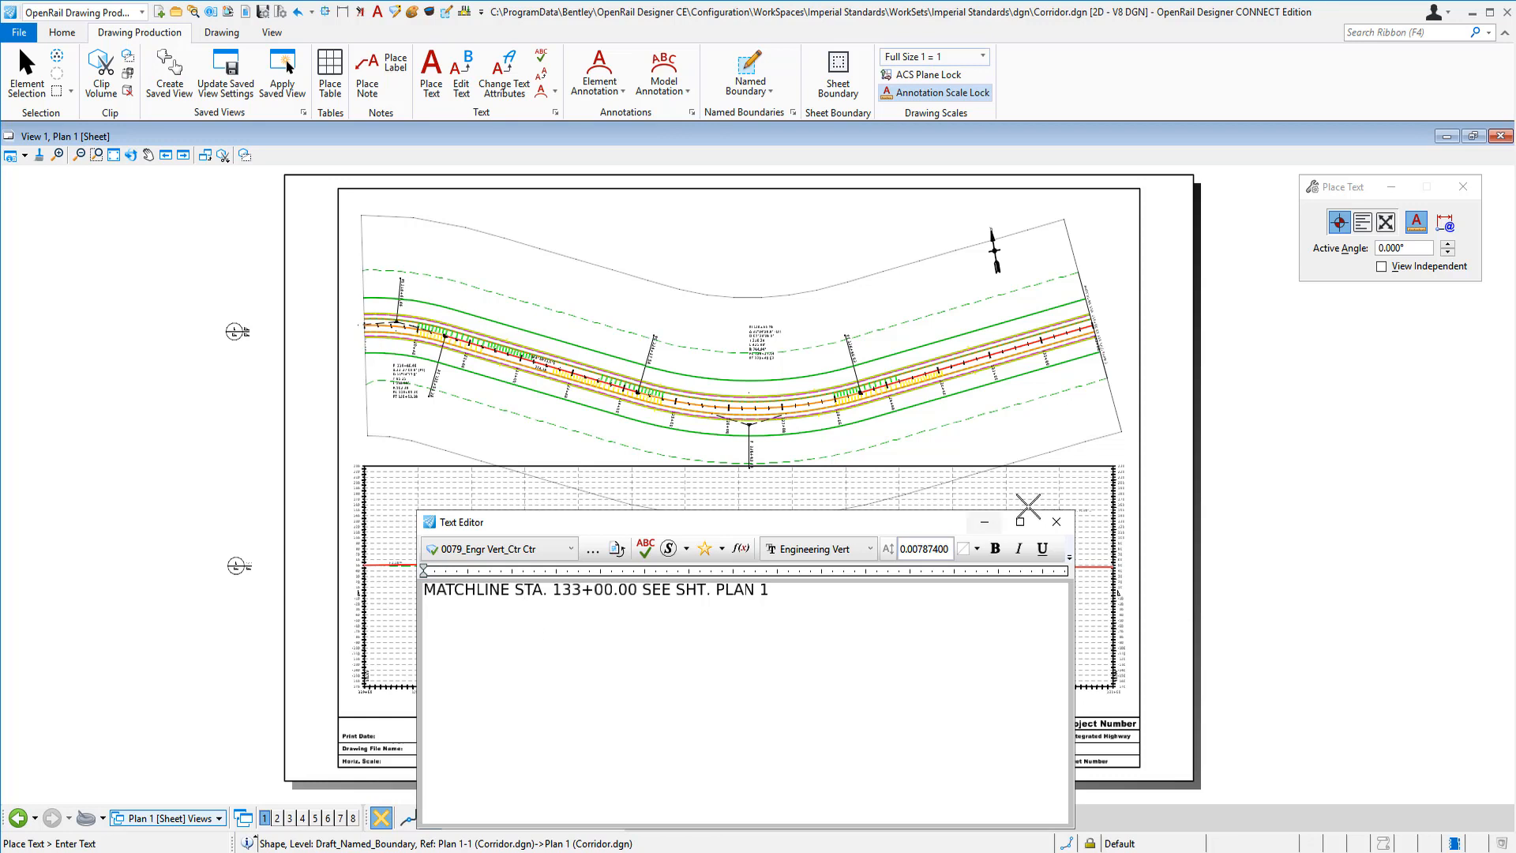
pyautogui.click(1057, 521)
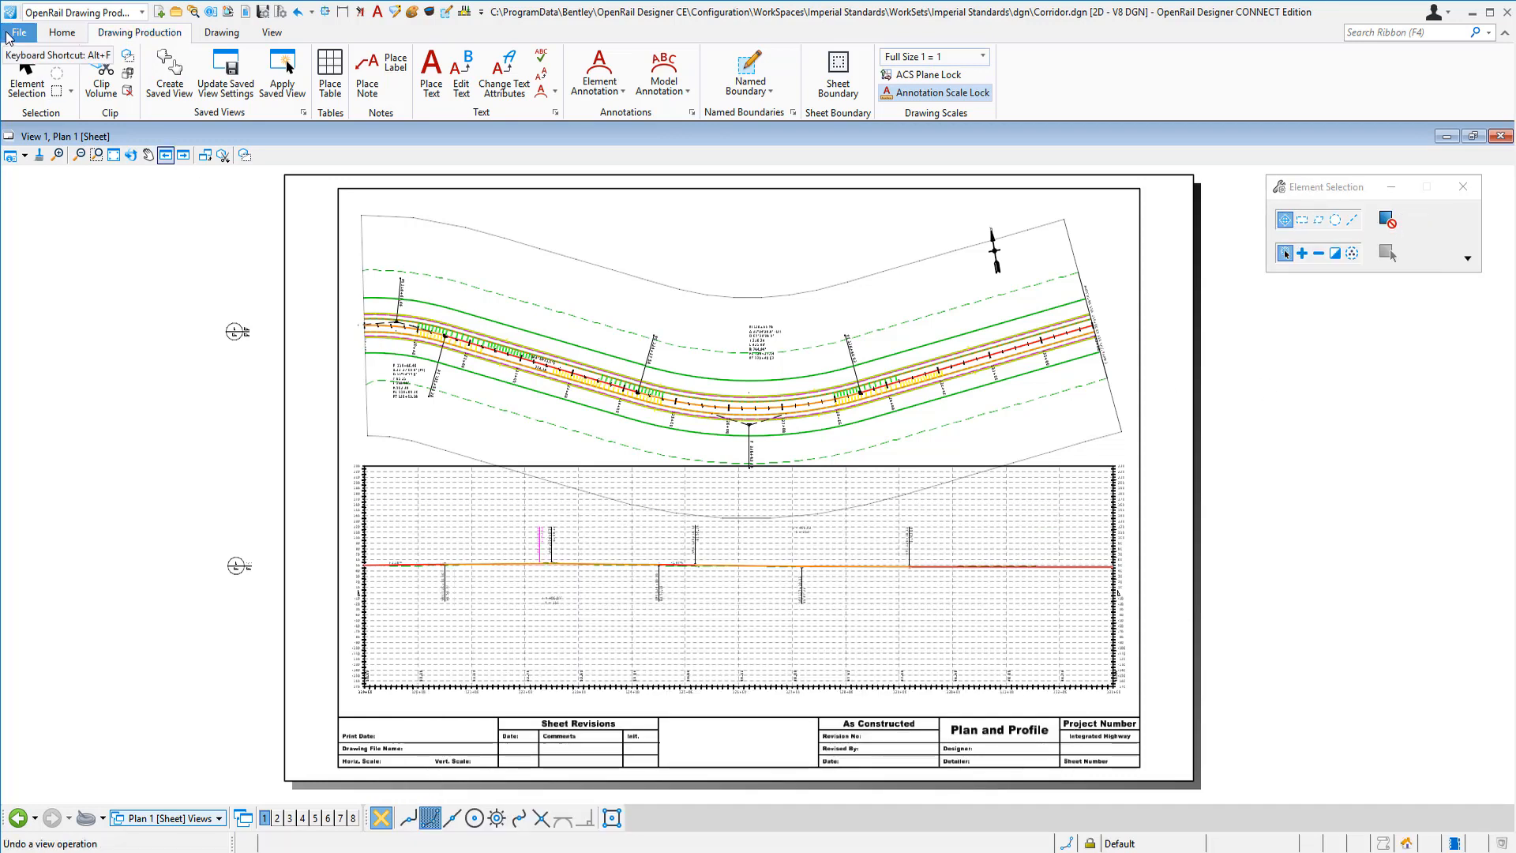
# Switch to the Directory Opus file manager and copy Corridor.dgn into the _Civil Default Standards - Imperial Dgnlib Feature Definitions folder
pyautogui.click(17, 33)
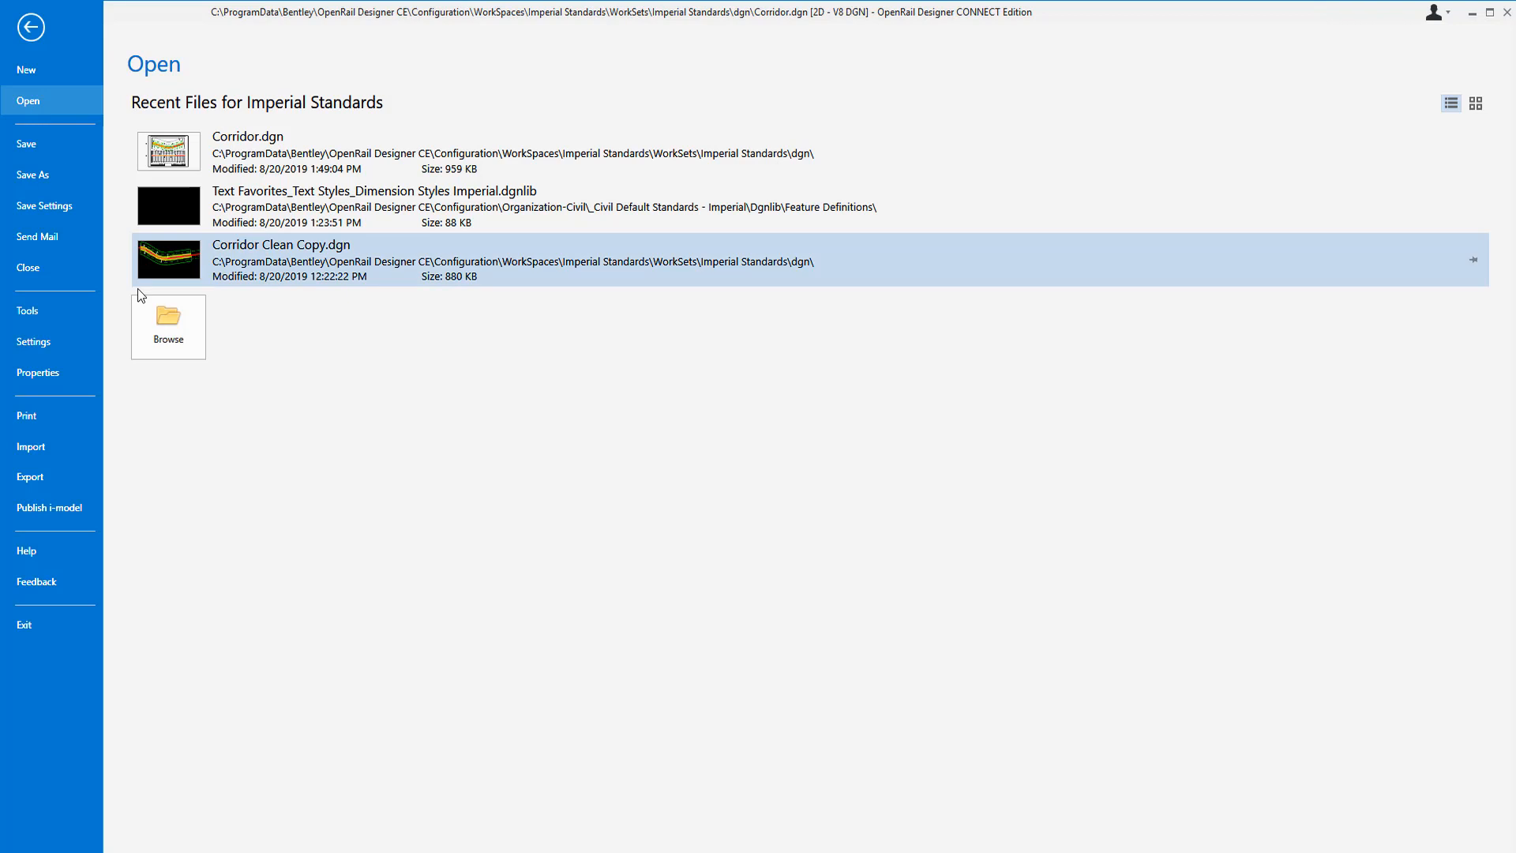
pyautogui.press('Escape')
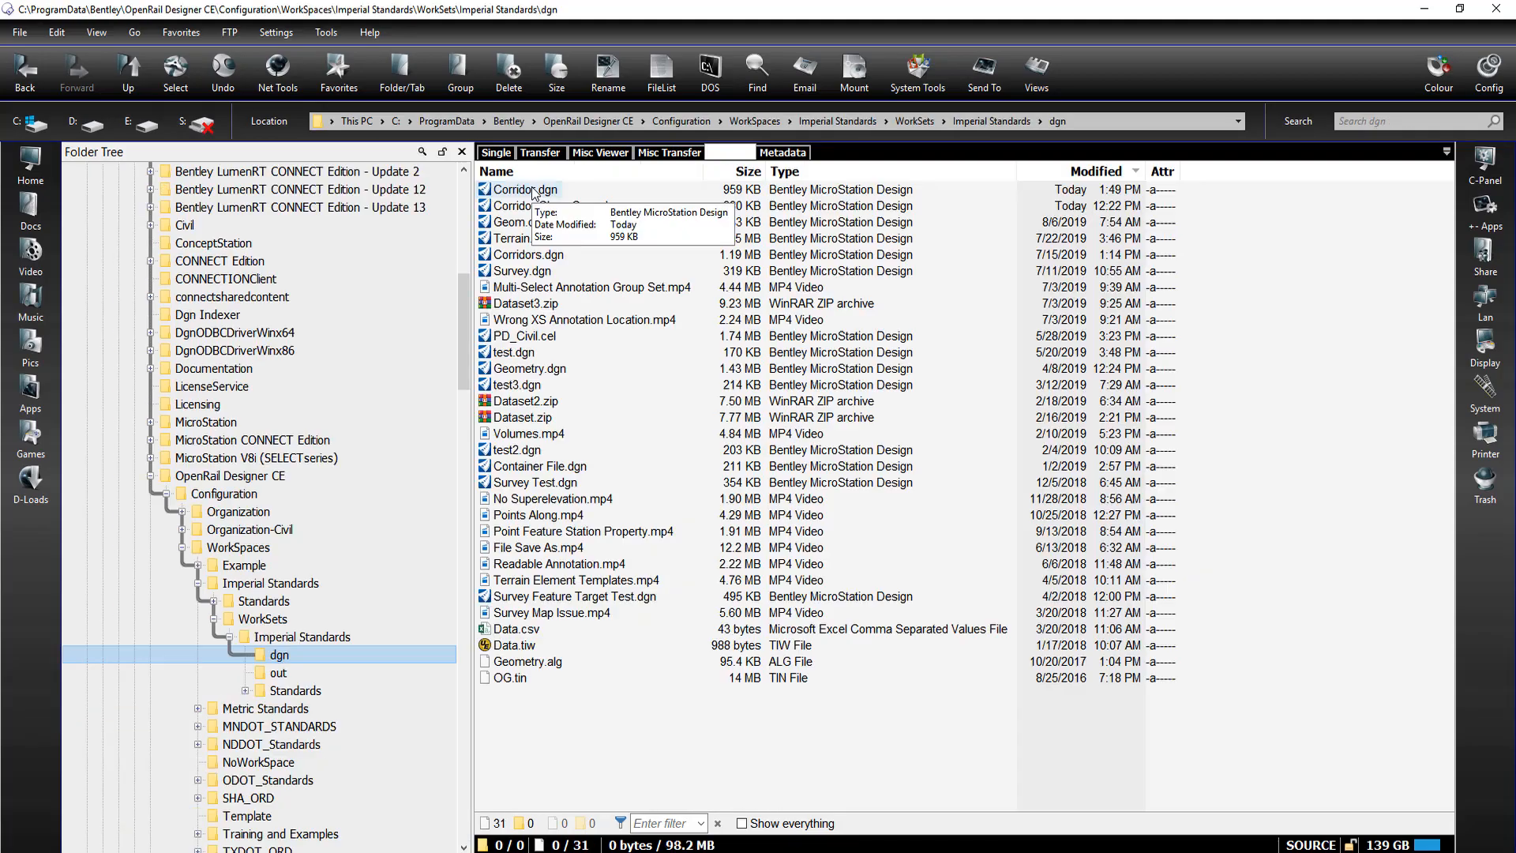
pyautogui.rightClick(534, 191)
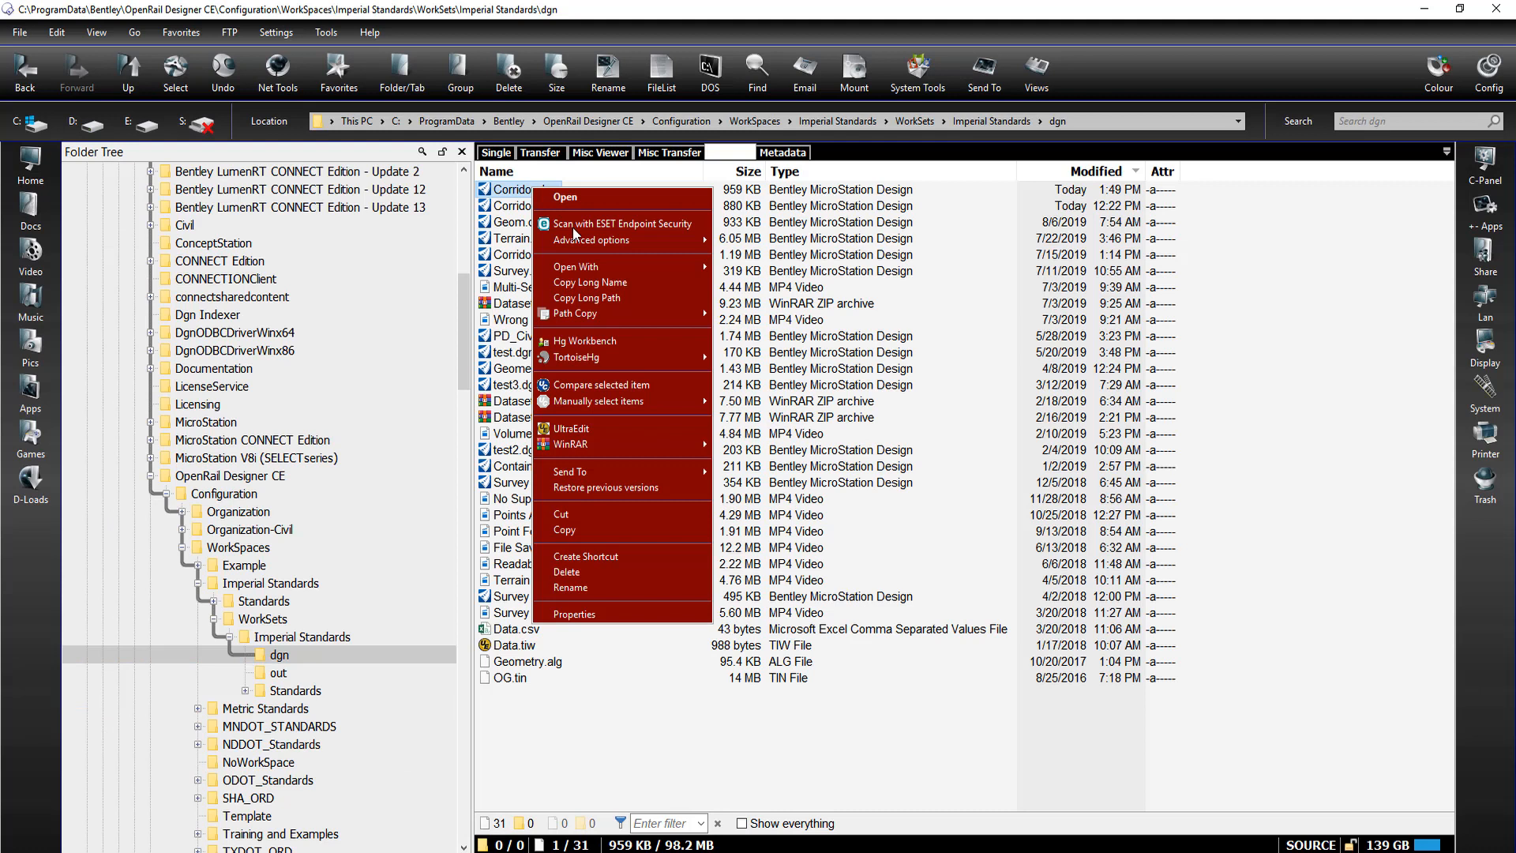
pyautogui.click(564, 531)
pyautogui.click(301, 528)
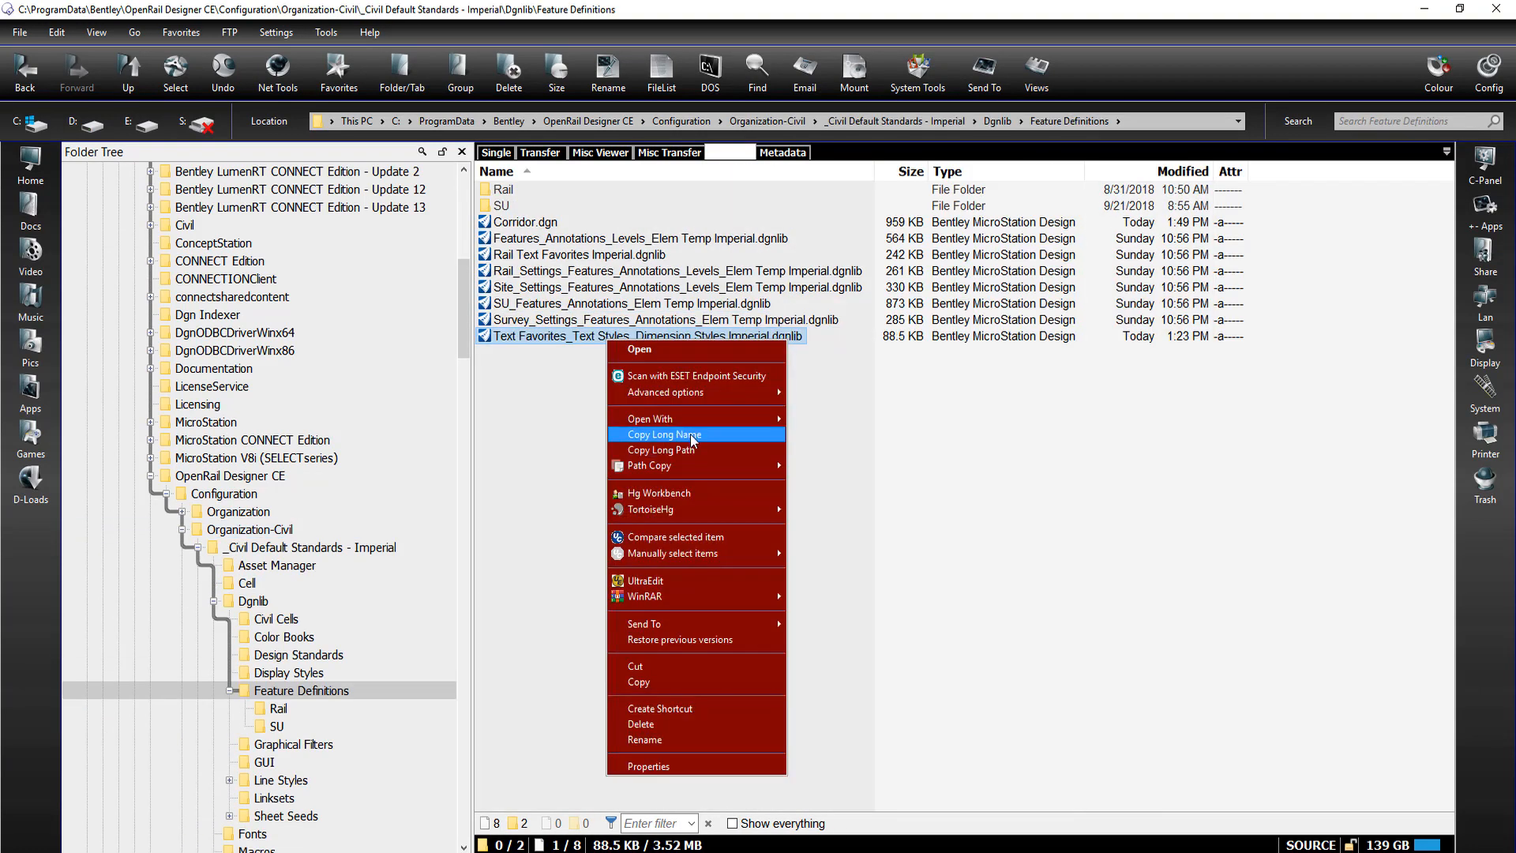
# Rename the copied Corridor.dgn as Text Favorites_Text Styles_Dimension Styles Imperial ML.dgnlib, reusing the name of the existing text favorites library
pyautogui.click(687, 432)
pyautogui.click(545, 222)
pyautogui.rightClick(551, 222)
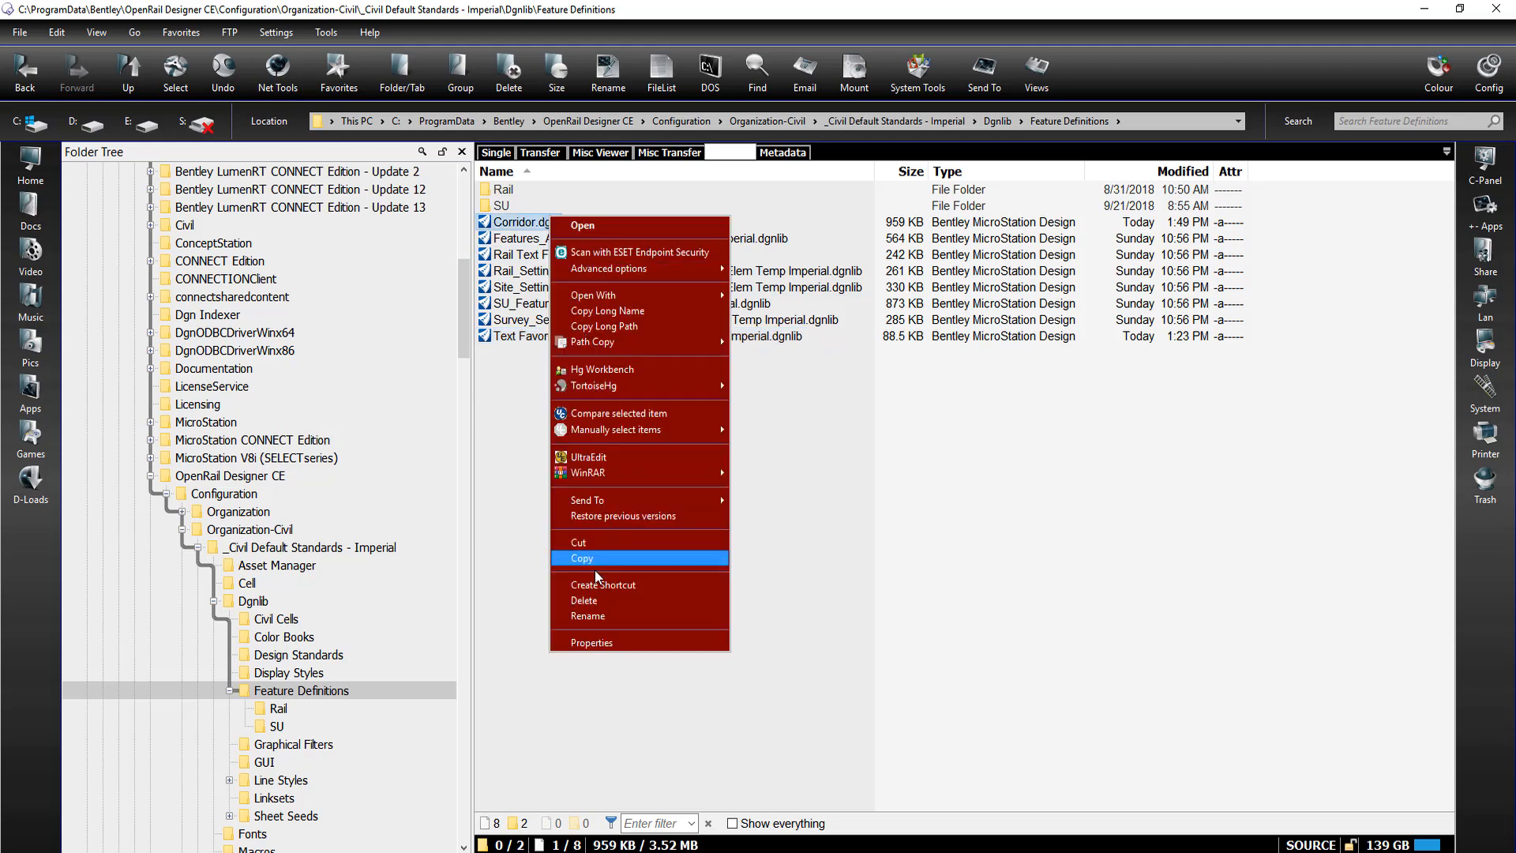
pyautogui.click(588, 616)
pyautogui.hotkey('ctrl', 'a')
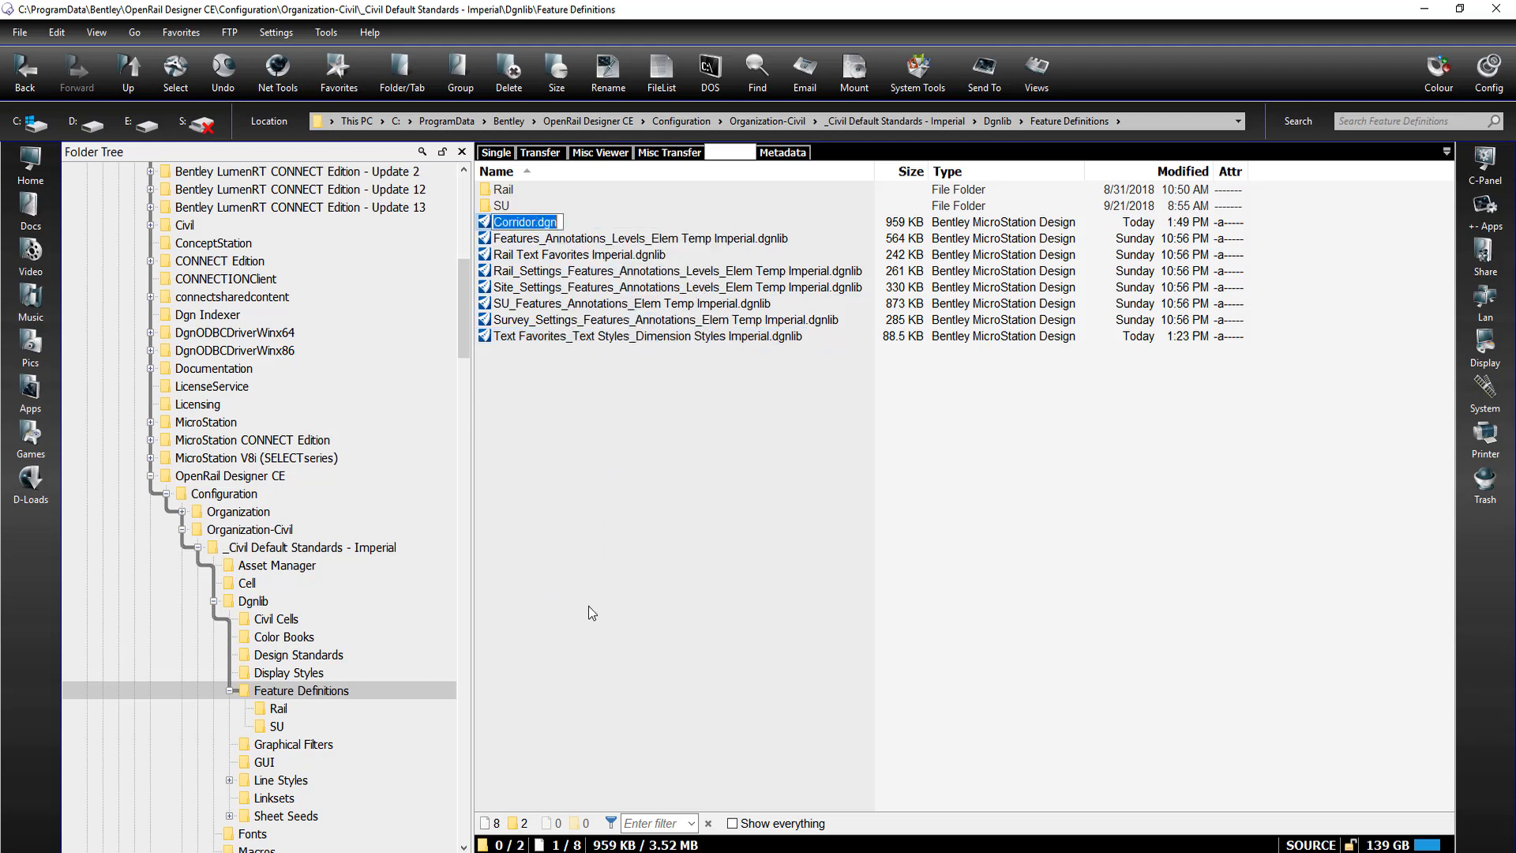
pyautogui.hotkey('ctrl', 'v')
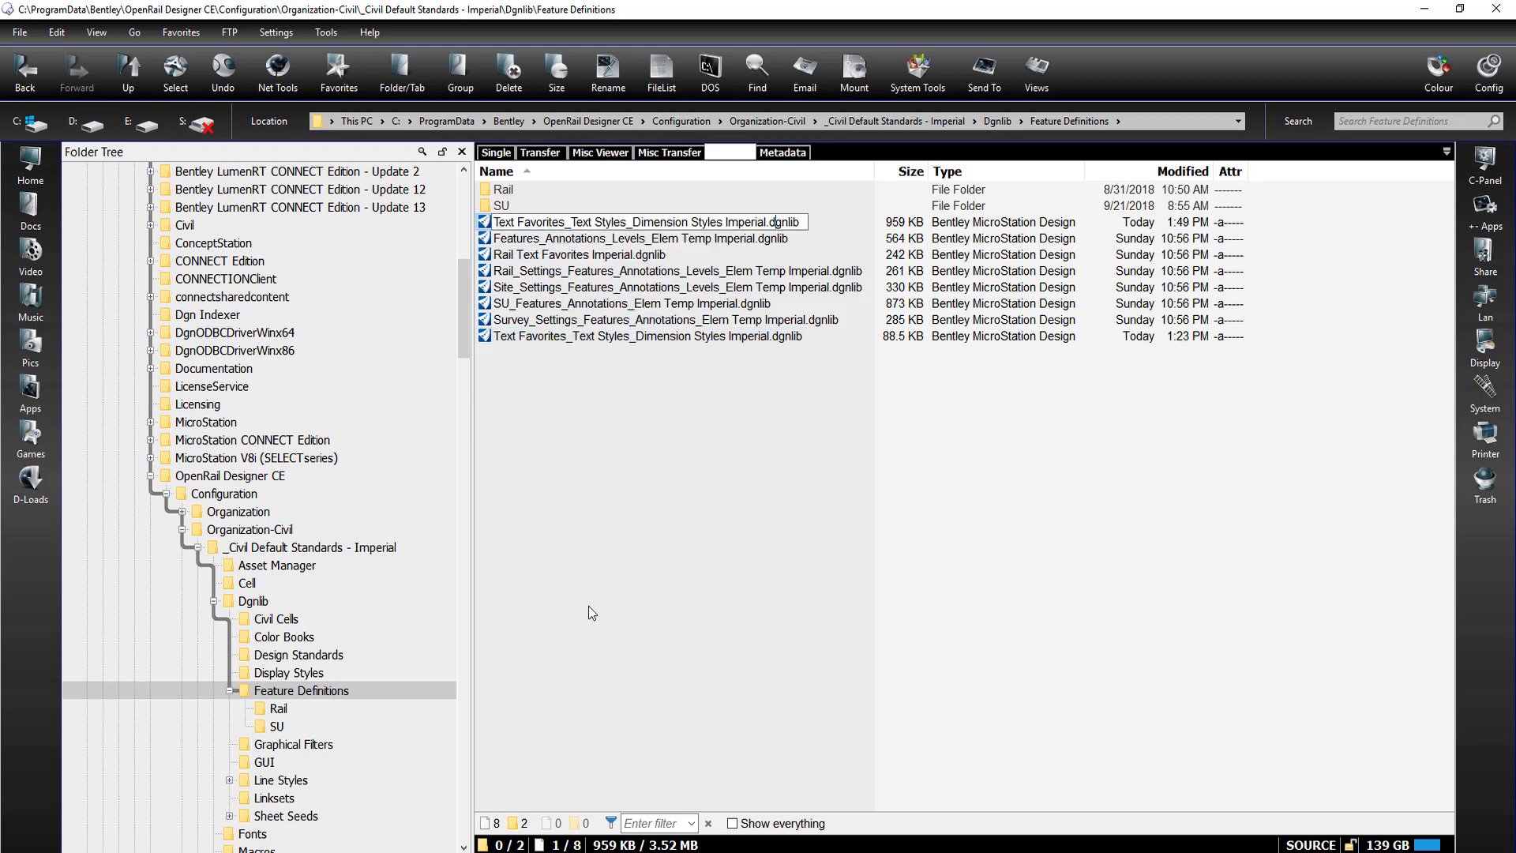
pyautogui.write('ML')
pyautogui.press('Return')
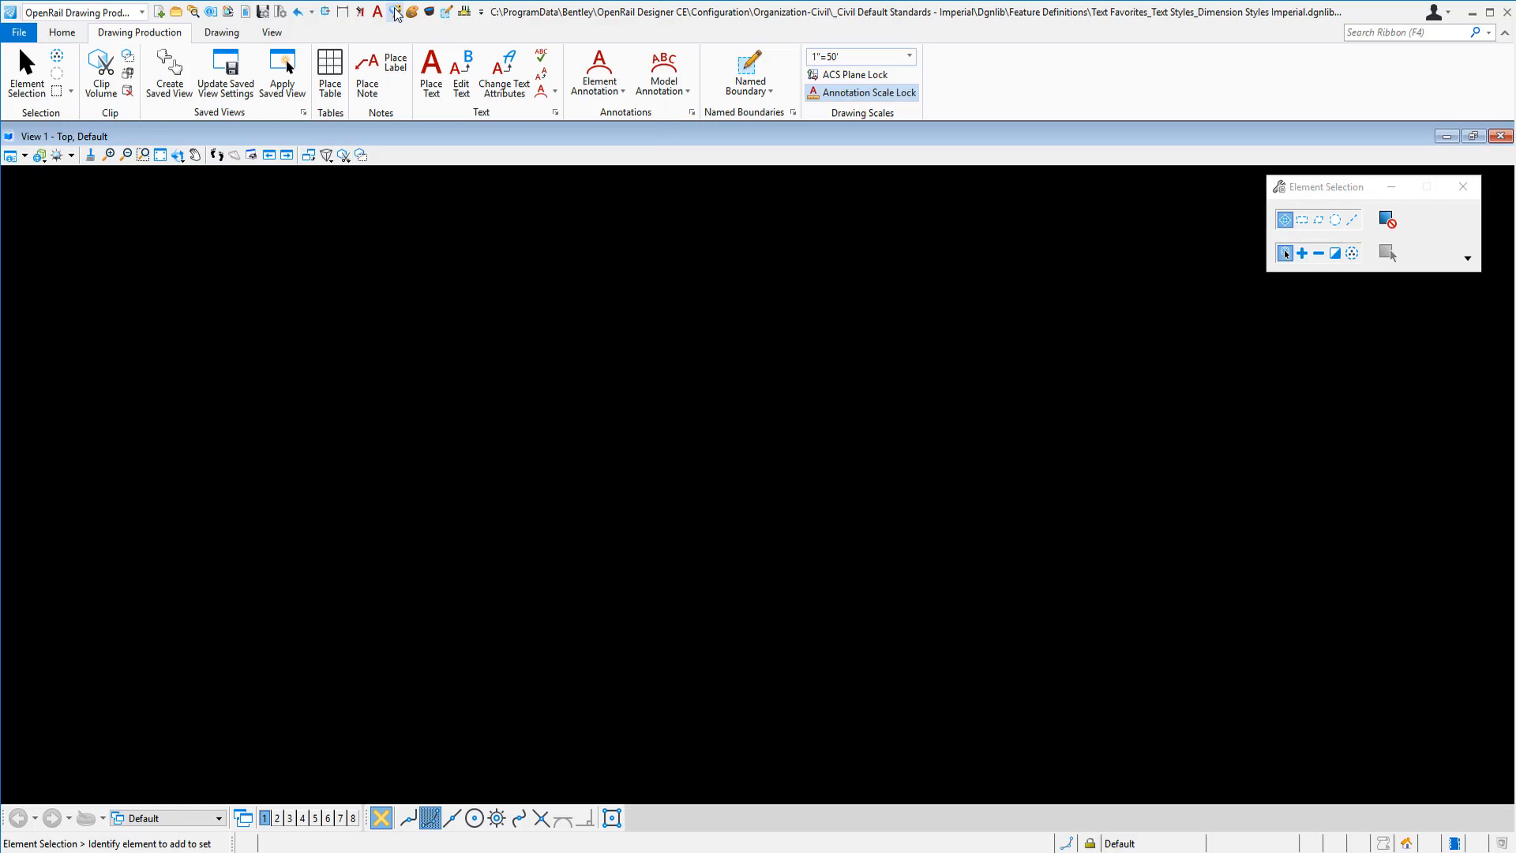
# In OpenRail Designer's Text Favorite Manager, copy Matchline Plan Sheet Begin and Matchline Plan Sheet End from the Imperial ML library
pyautogui.click(395, 11)
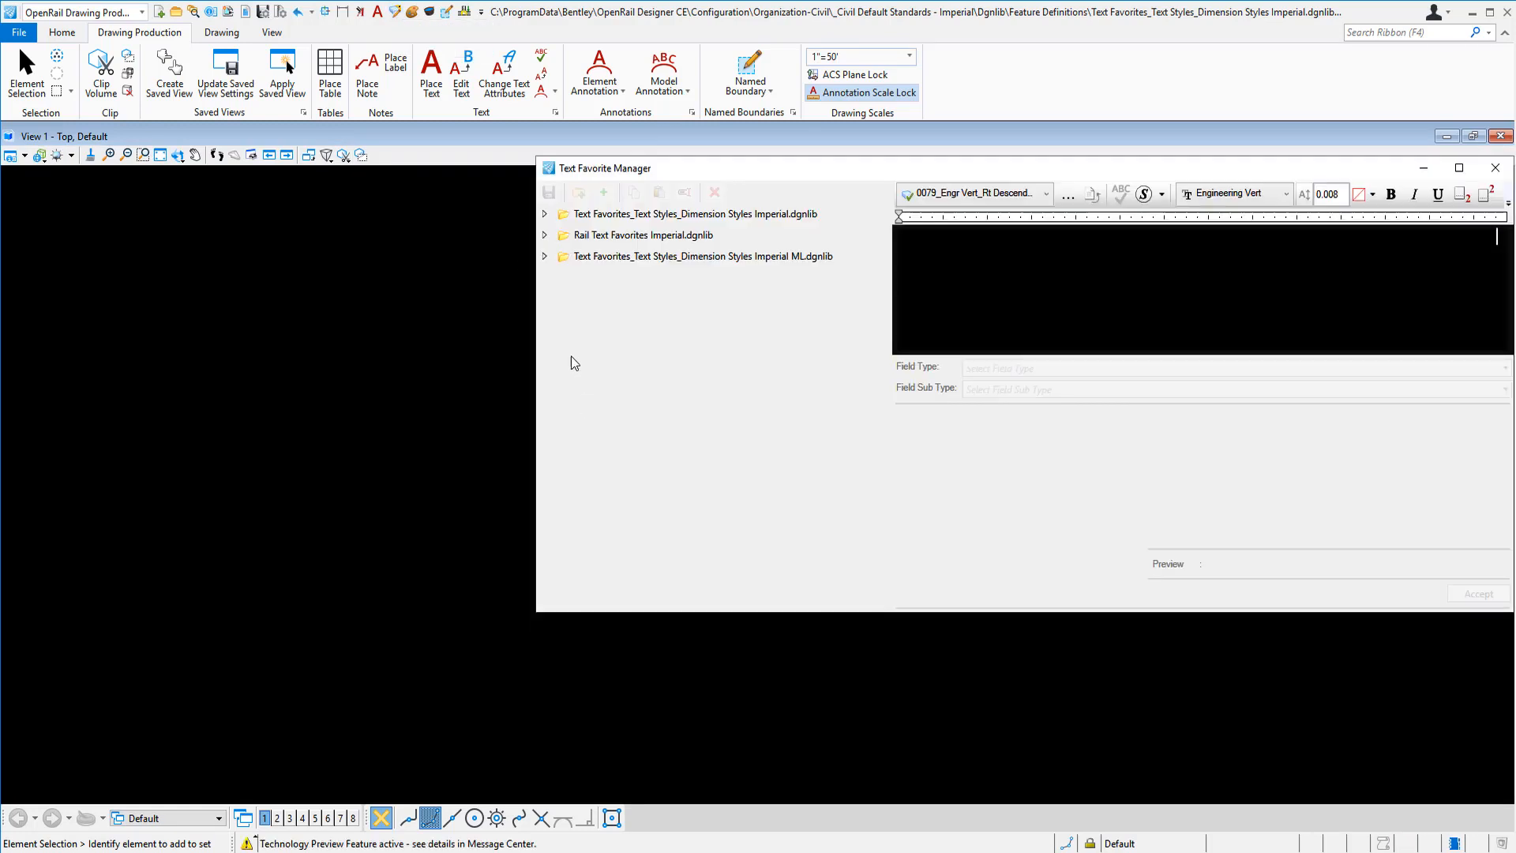
pyautogui.click(544, 256)
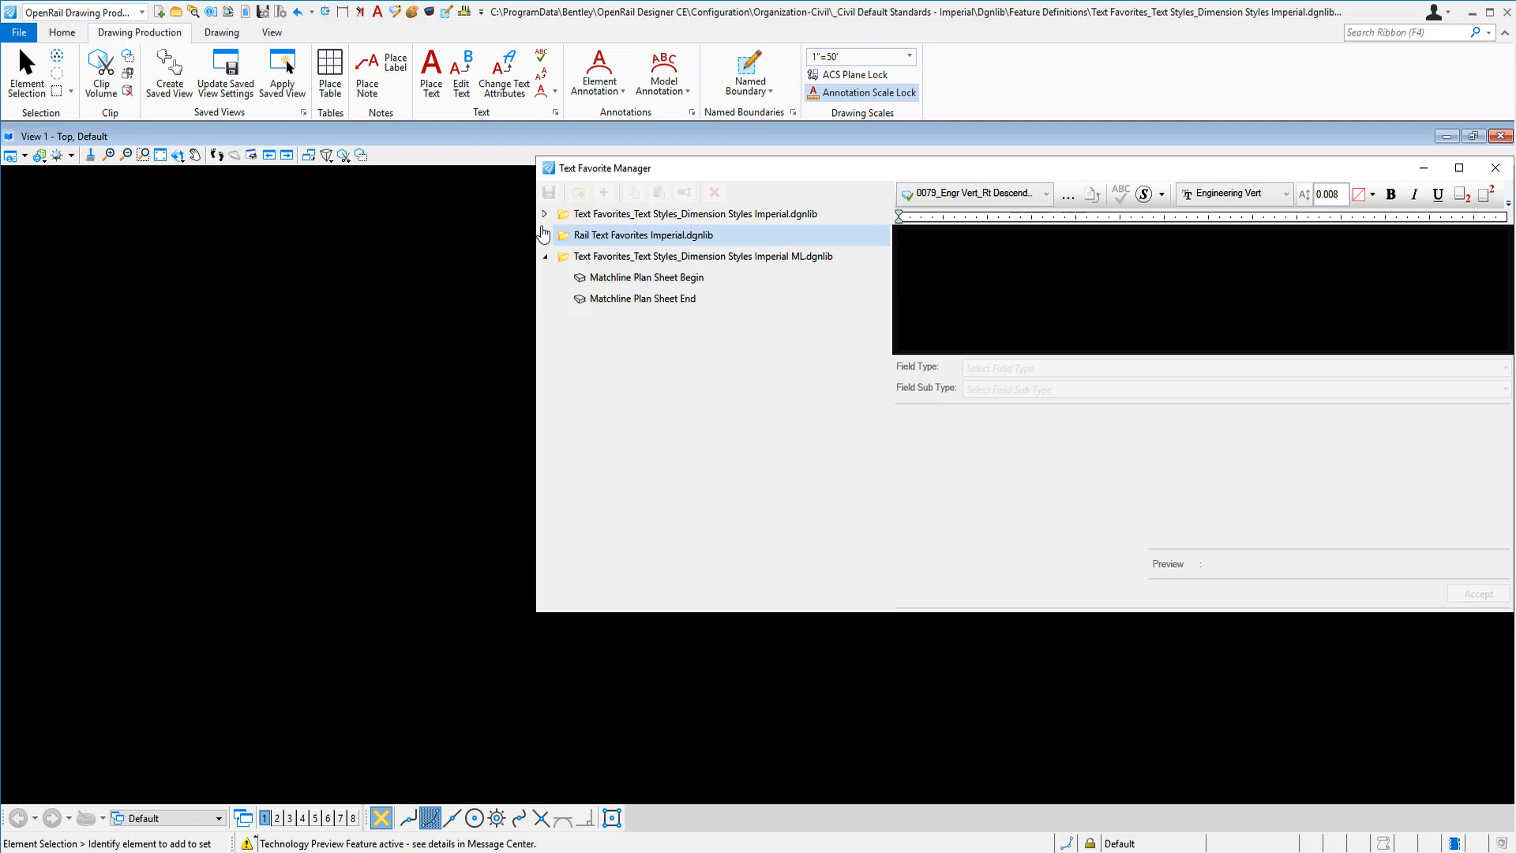
pyautogui.click(544, 215)
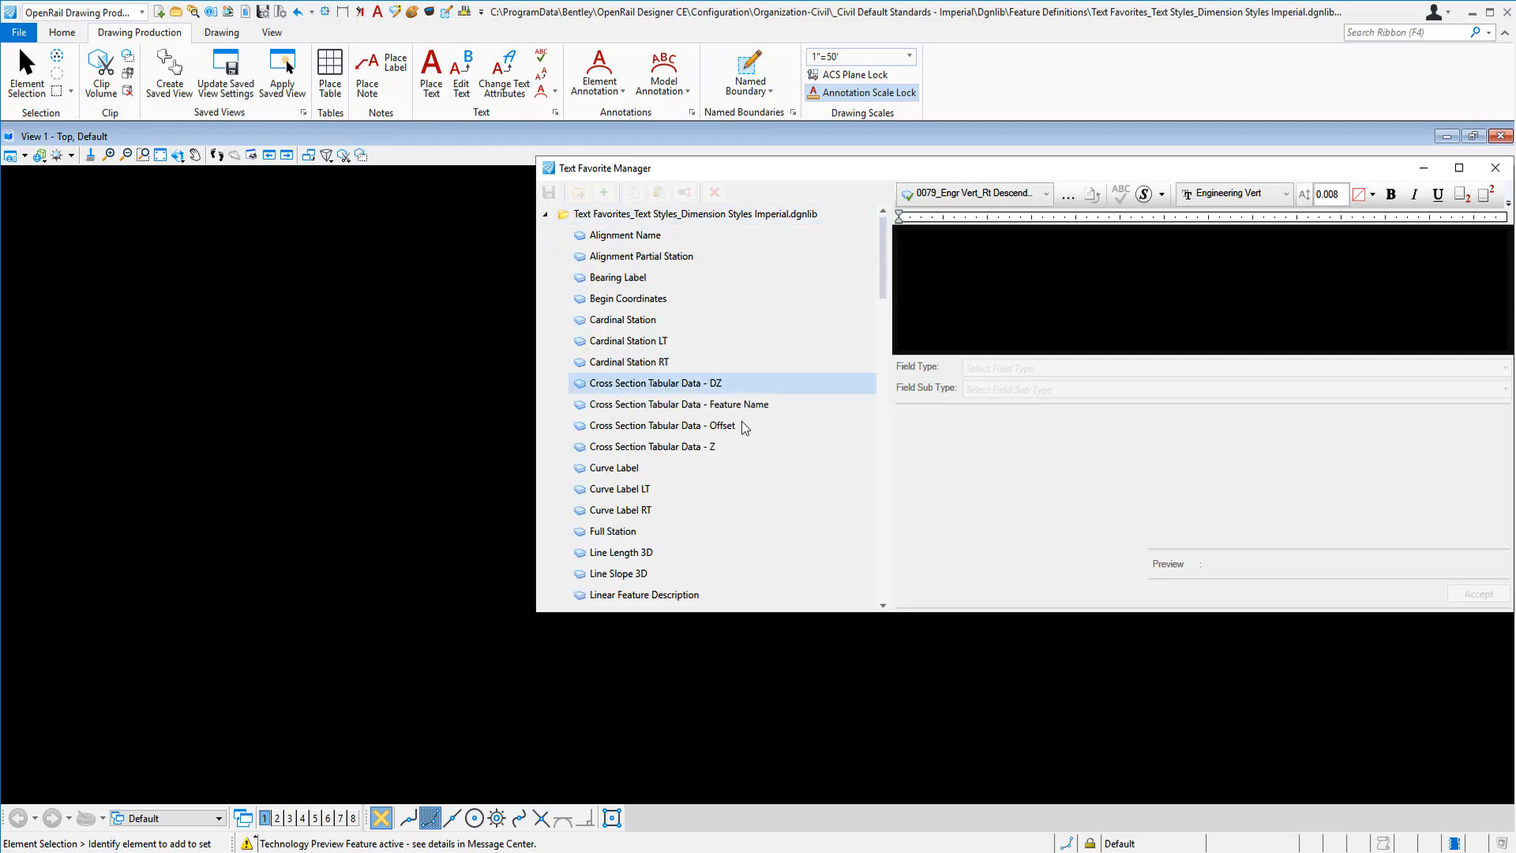
pyautogui.scroll(-19, 734, 426)
pyautogui.scroll(-4, 725, 428)
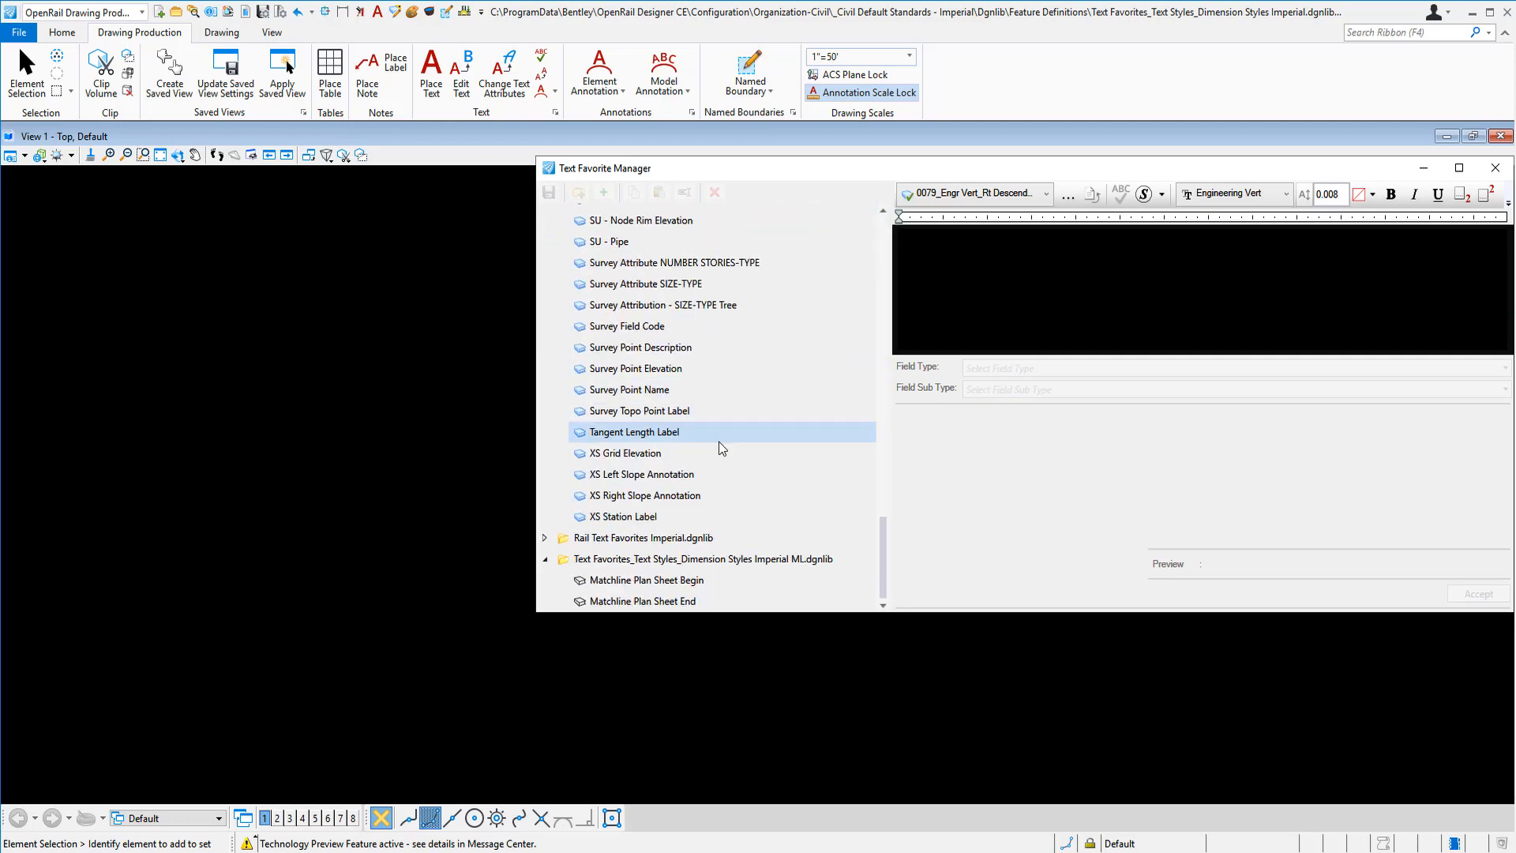
pyautogui.click(680, 580)
pyautogui.keyDown('shift'); pyautogui.click(680, 602); pyautogui.keyUp('shift')
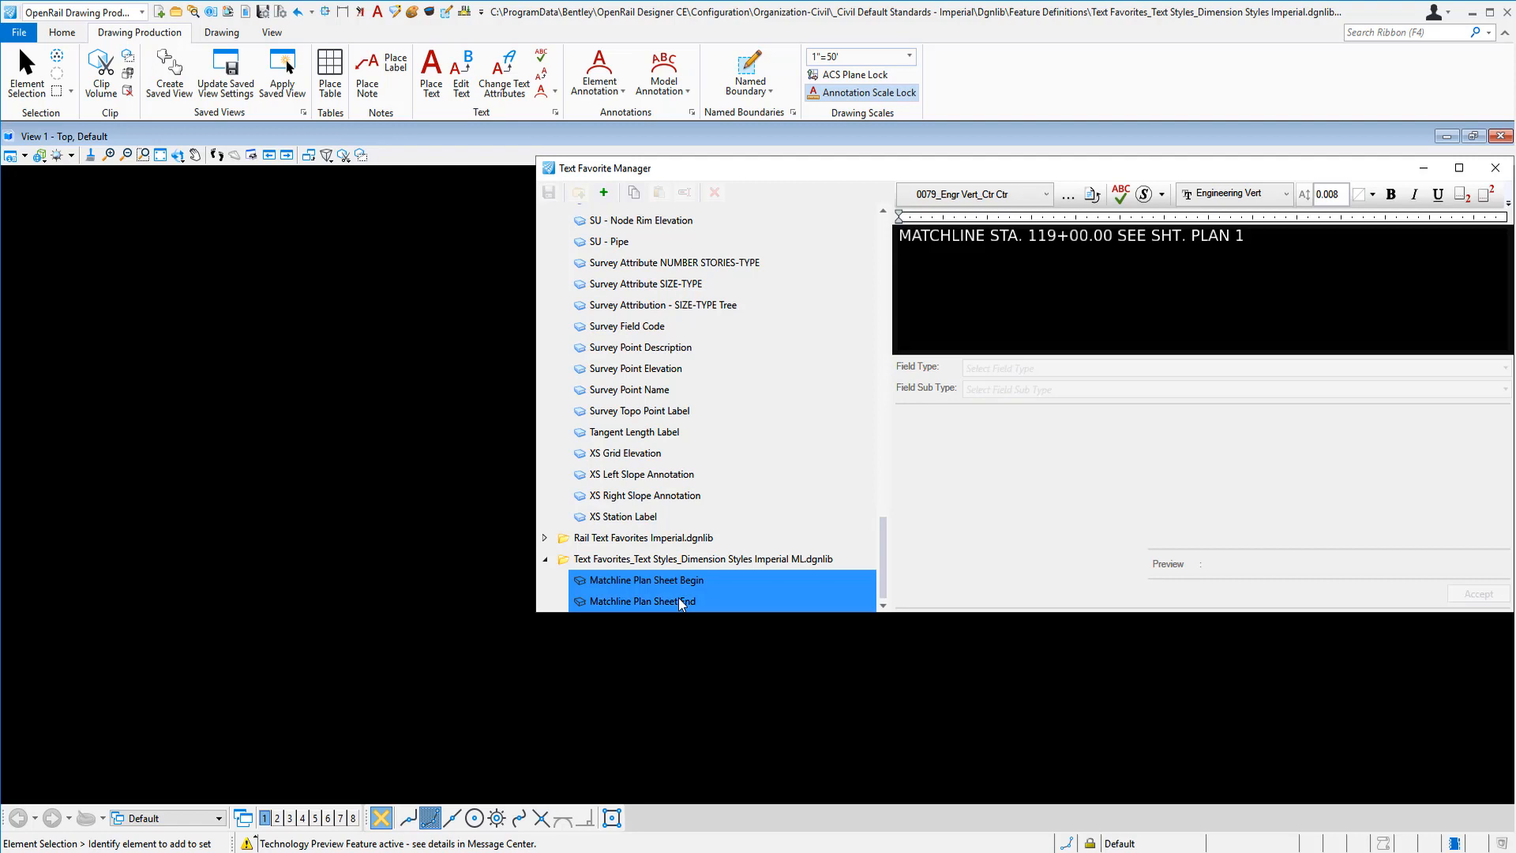
pyautogui.rightClick(680, 603)
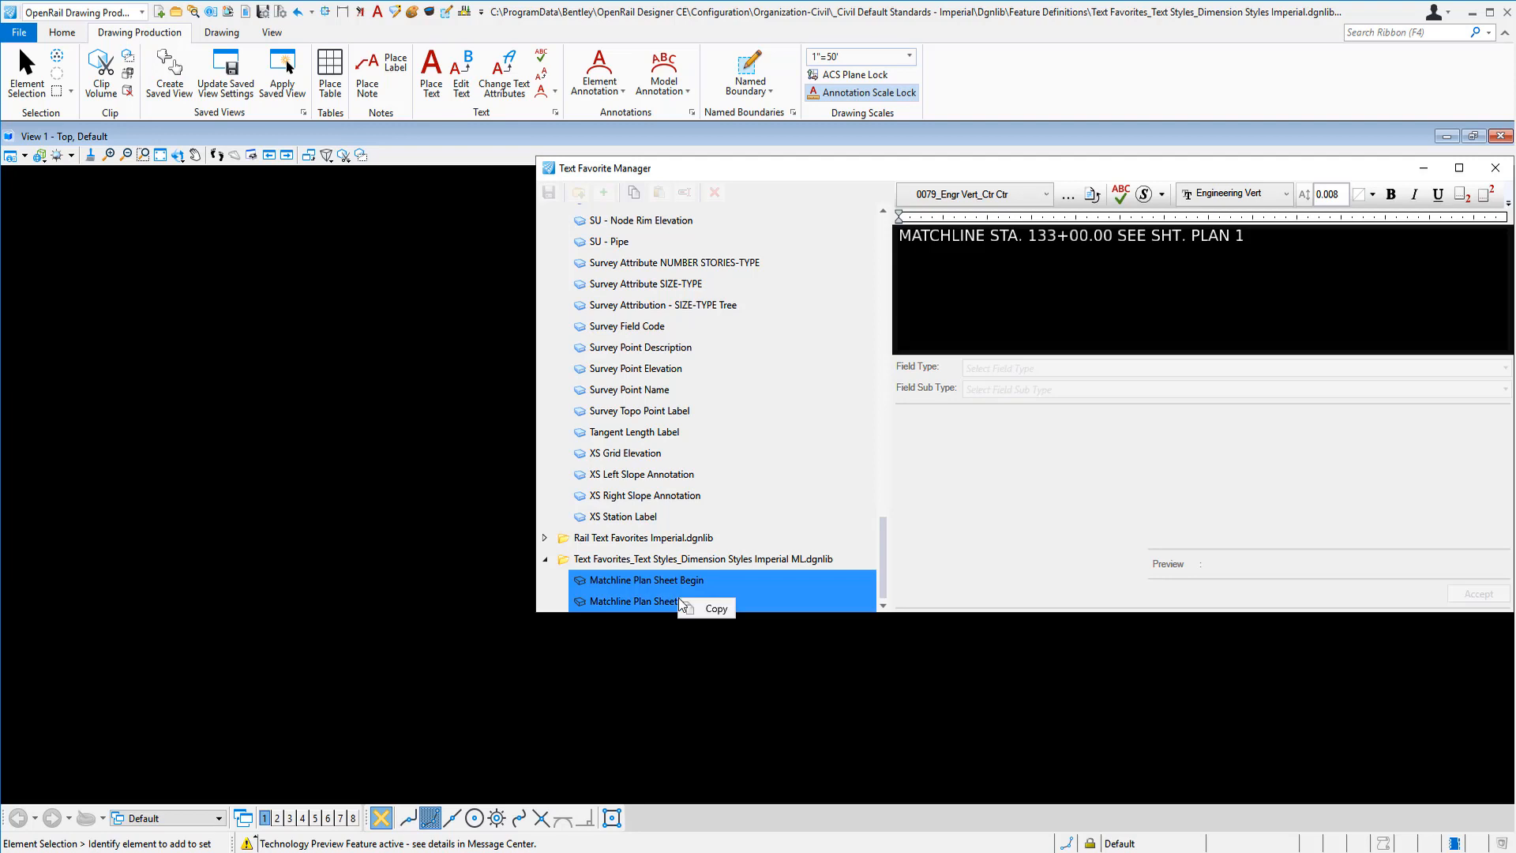
pyautogui.click(727, 610)
# Paste the copied matchline favorites into Text Favorites_Text Styles_Dimension Styles Imperial.dgnlib and close the Text Favorite Manager
pyautogui.scroll(15, 618, 452)
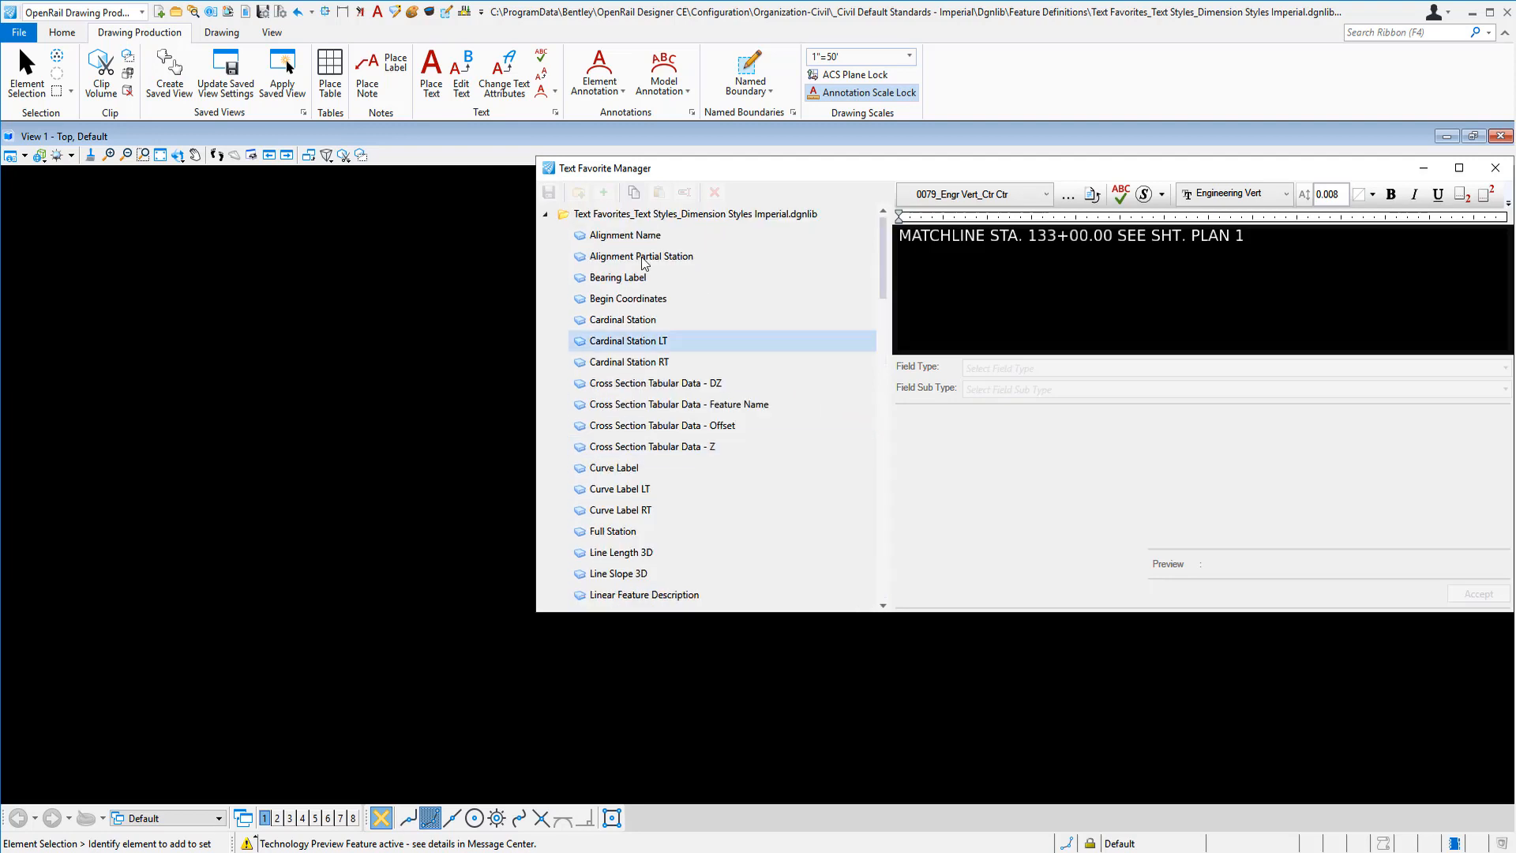
pyautogui.click(630, 214)
pyautogui.rightClick(631, 213)
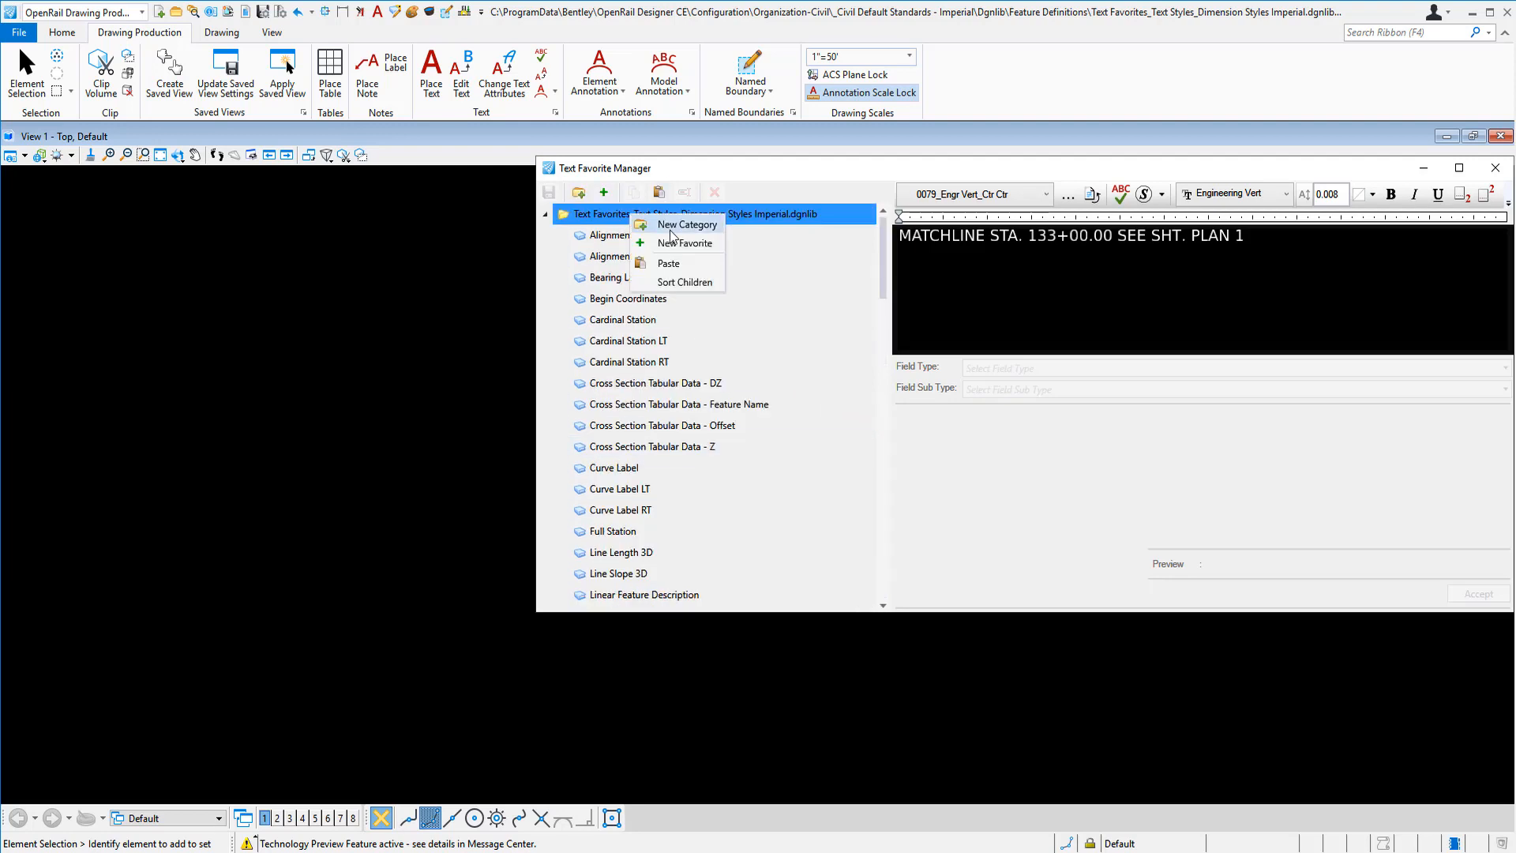
pyautogui.click(670, 263)
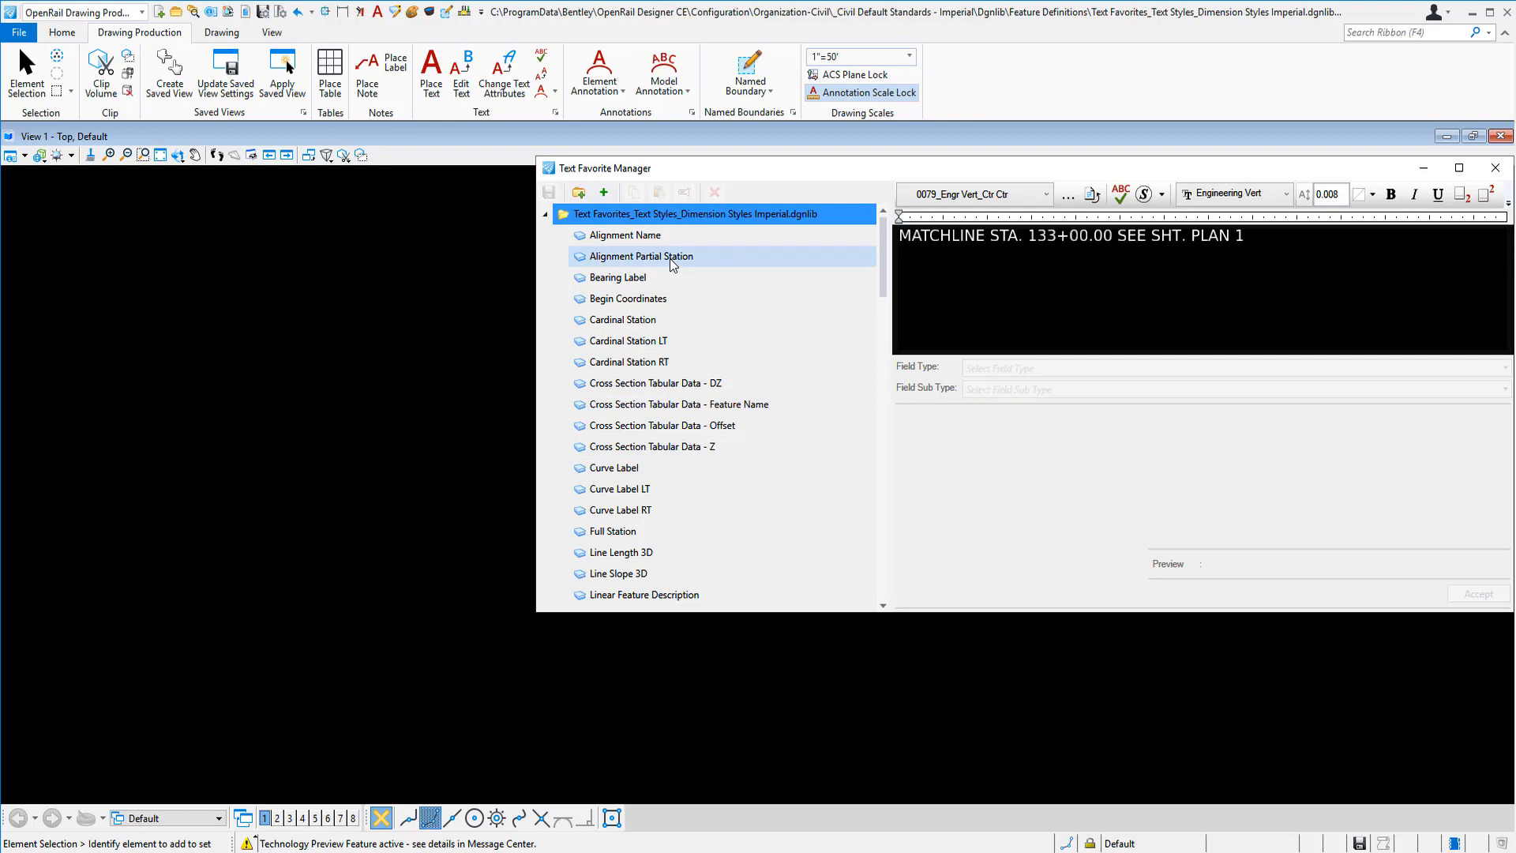
pyautogui.click(1495, 168)
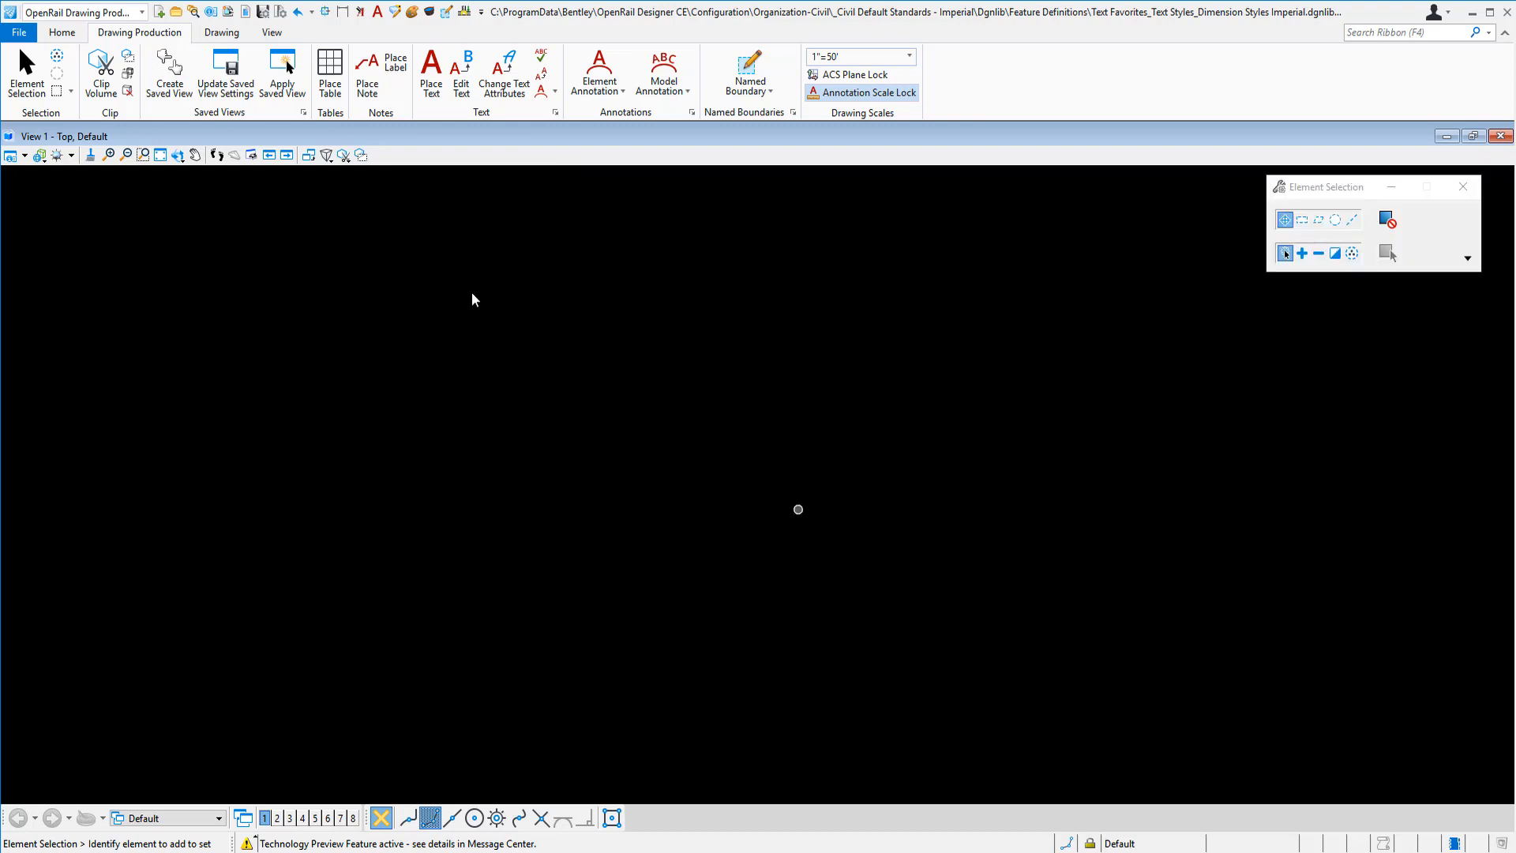
# Browse the library files for opening and delete the temporary Text Favorites_Text Styles_Dimension Styles Imperial ML.dgnlib
pyautogui.click(18, 33)
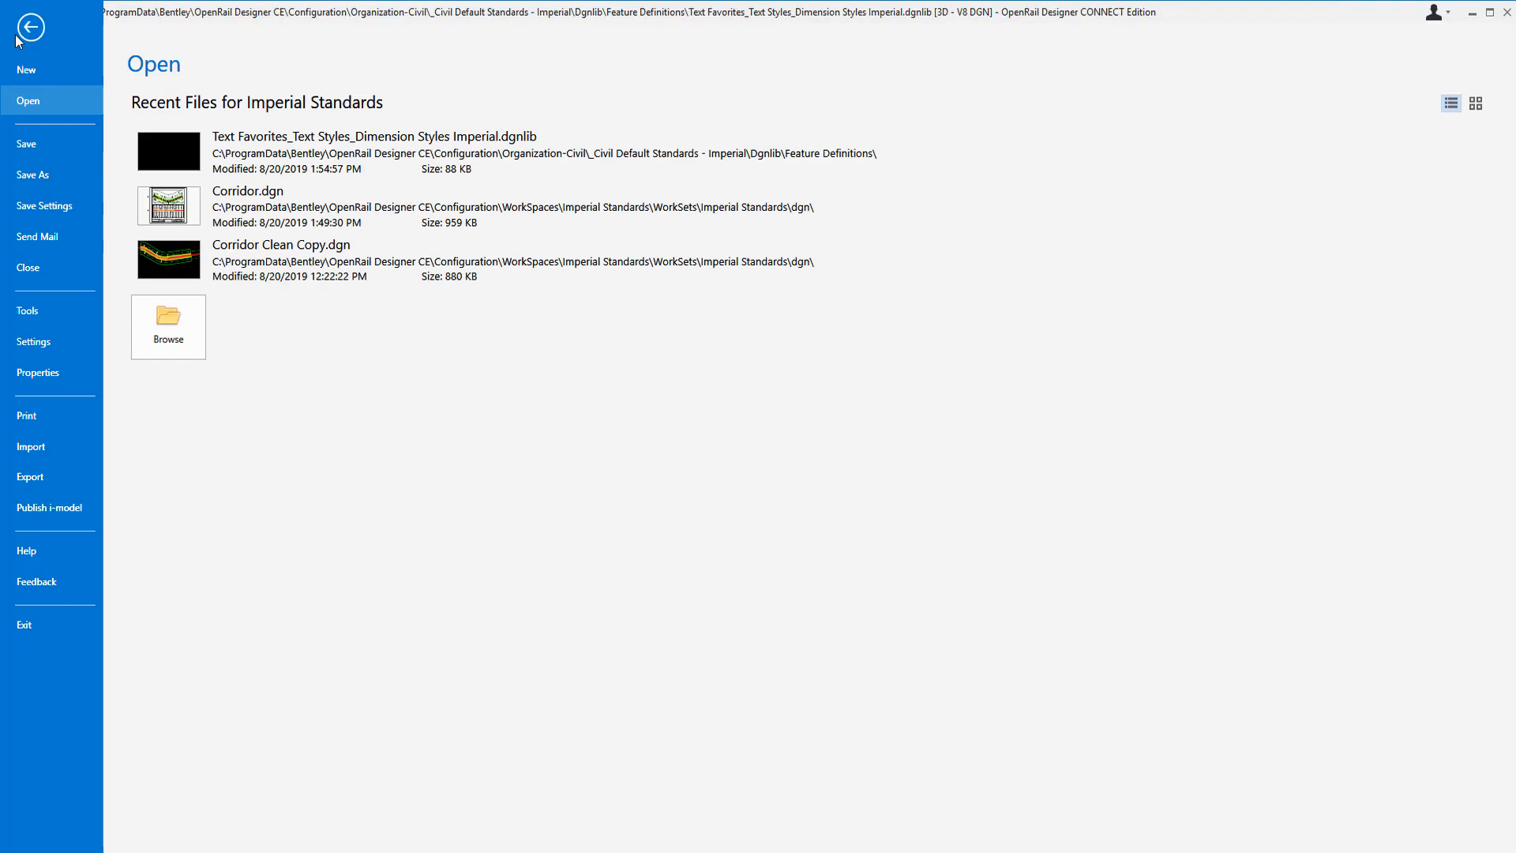
pyautogui.click(172, 325)
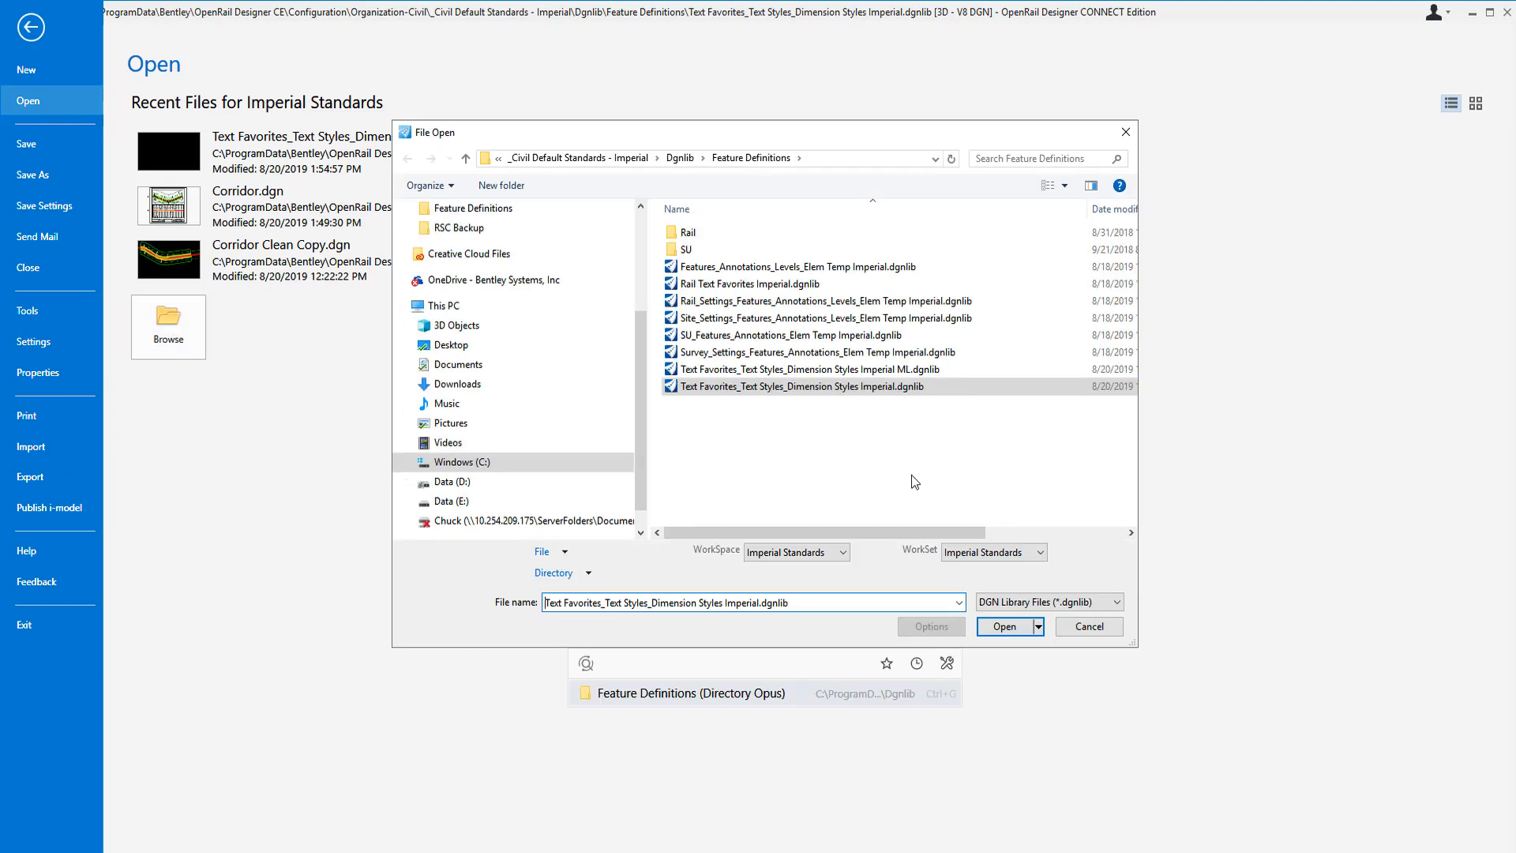
pyautogui.rightClick(888, 371)
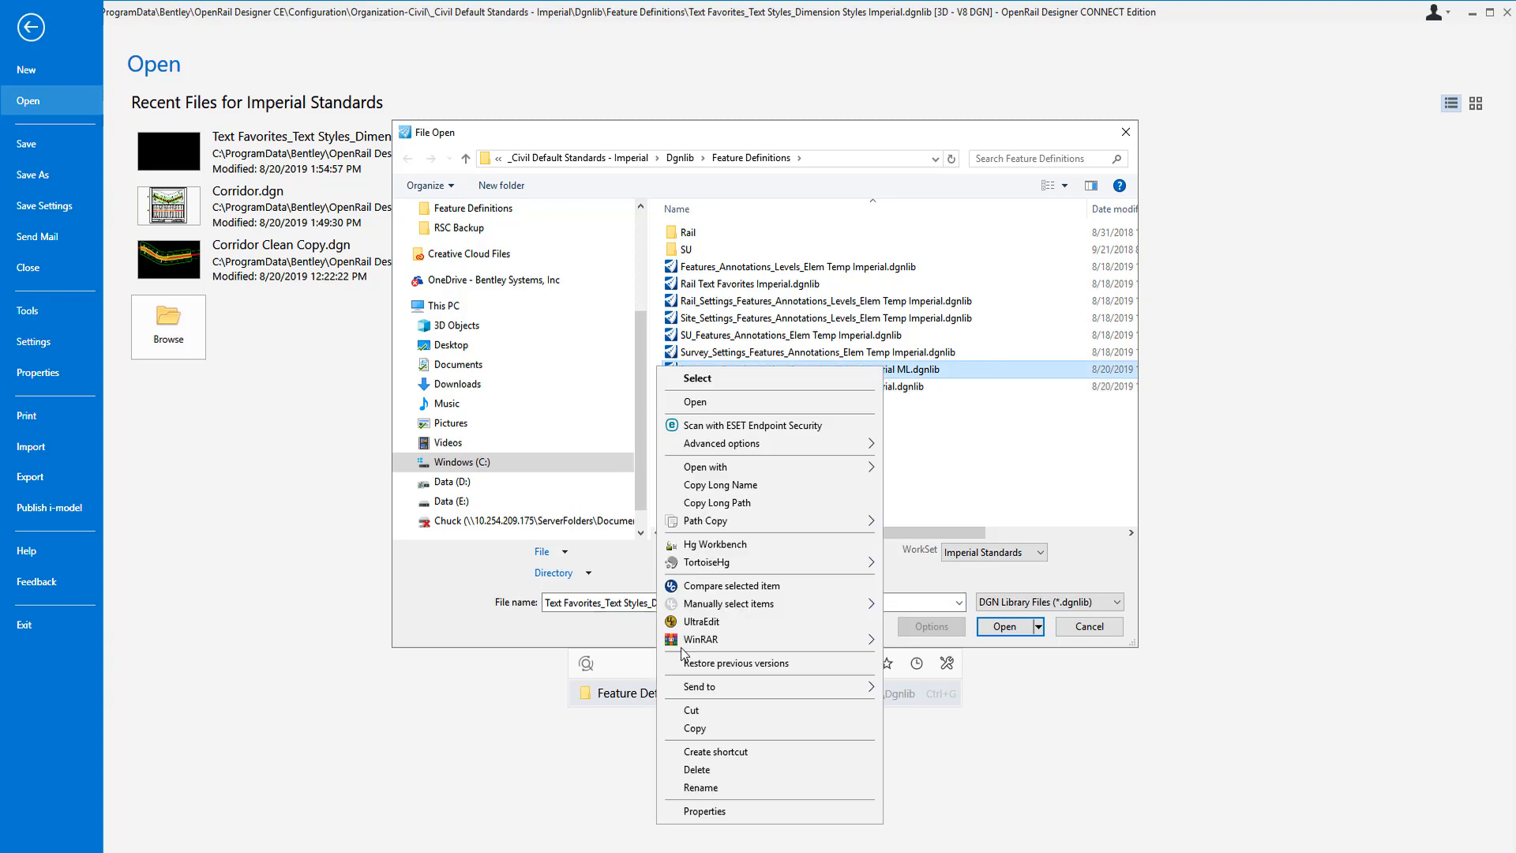
pyautogui.click(676, 771)
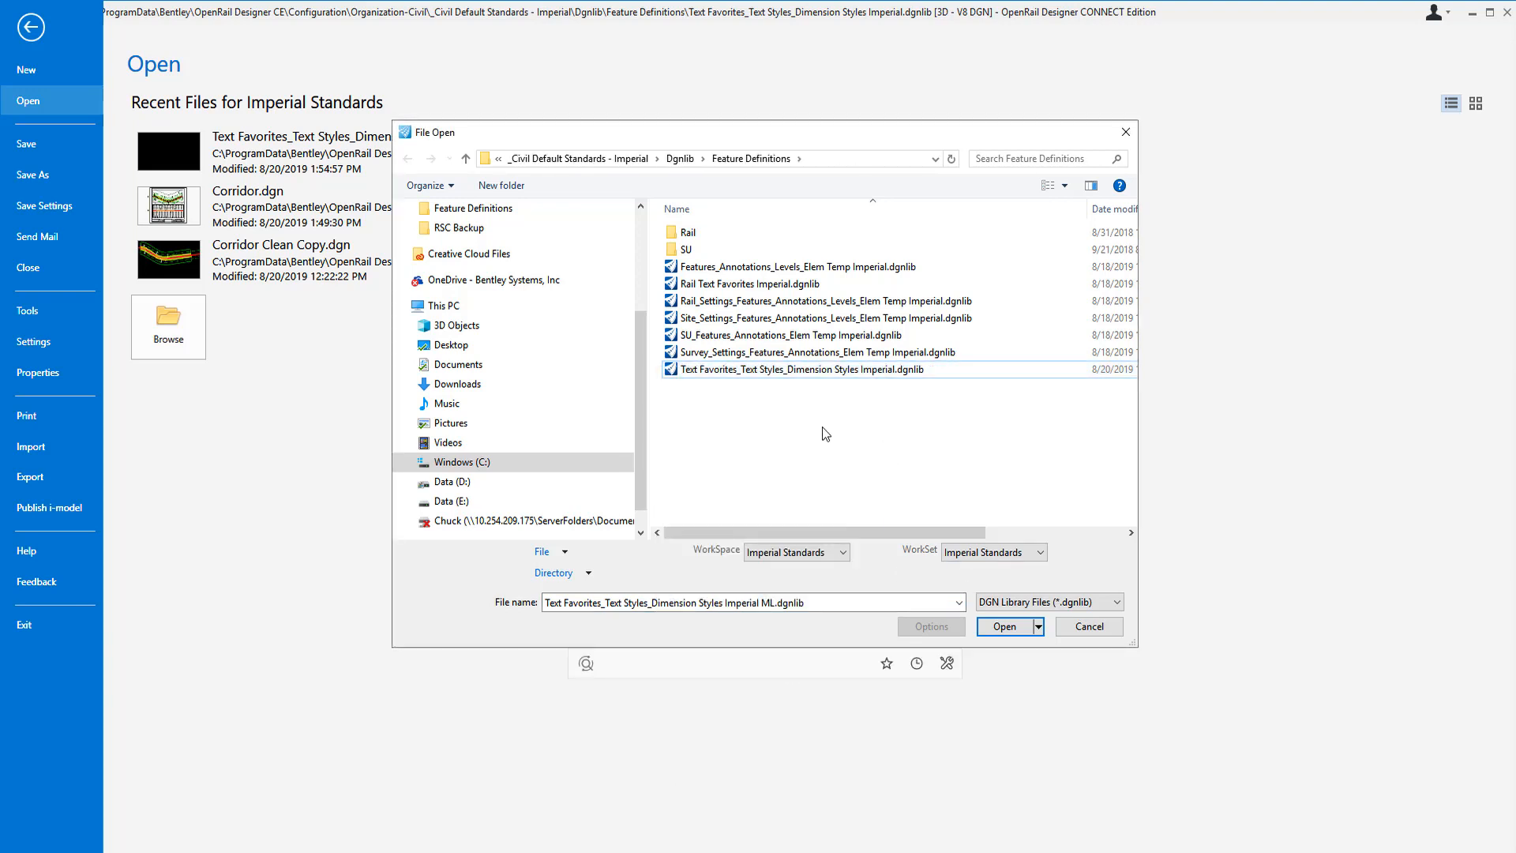
# Open Features_Annotations_Levels_Elem Temp Imperial.dgnlib and list its contents in the OpenRail Standards explorer
pyautogui.doubleClick(740, 269)
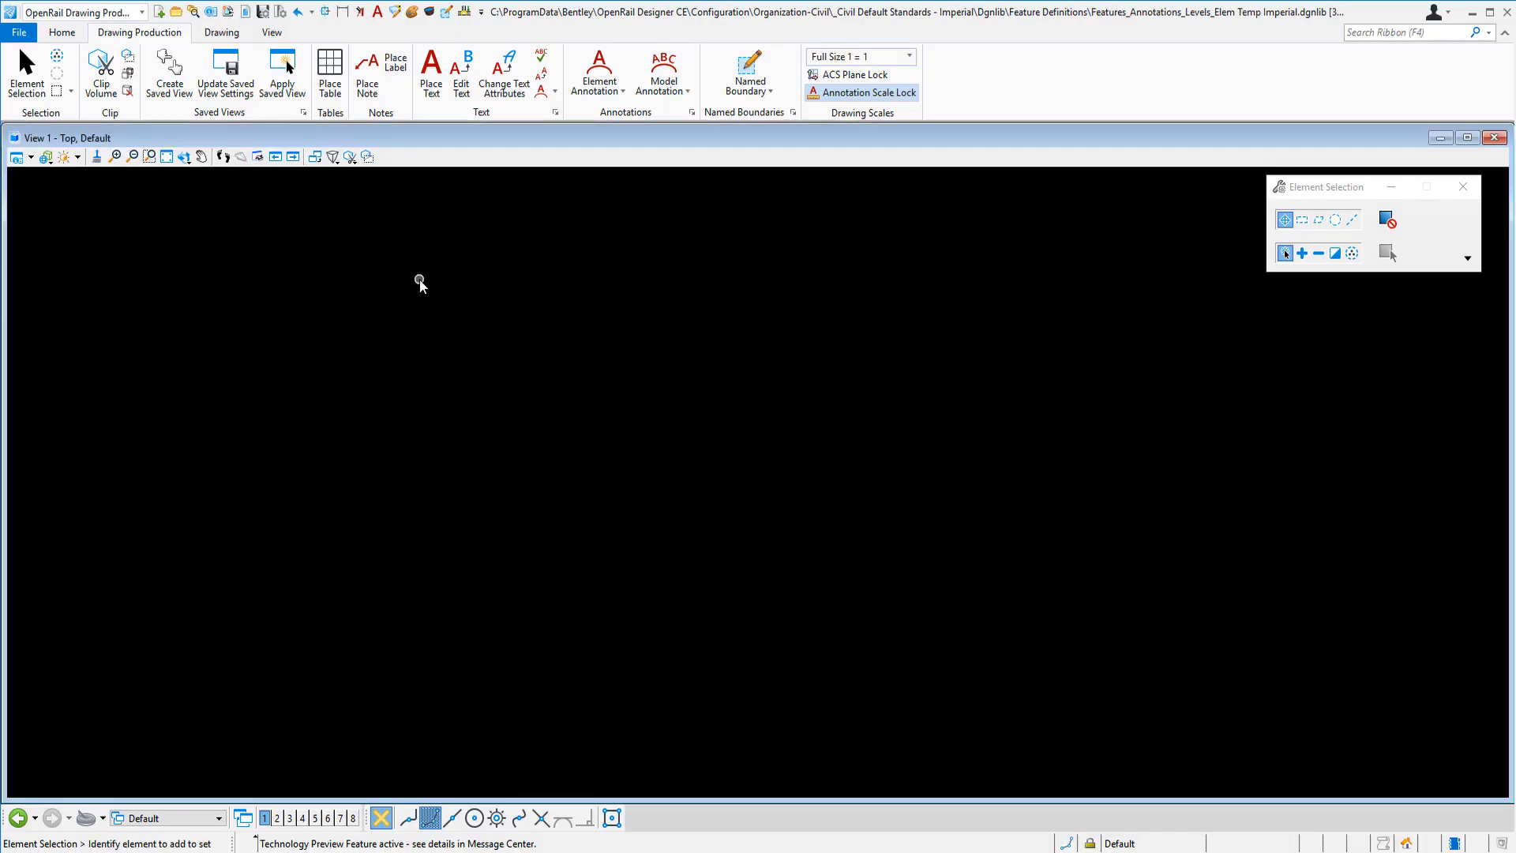
pyautogui.click(193, 13)
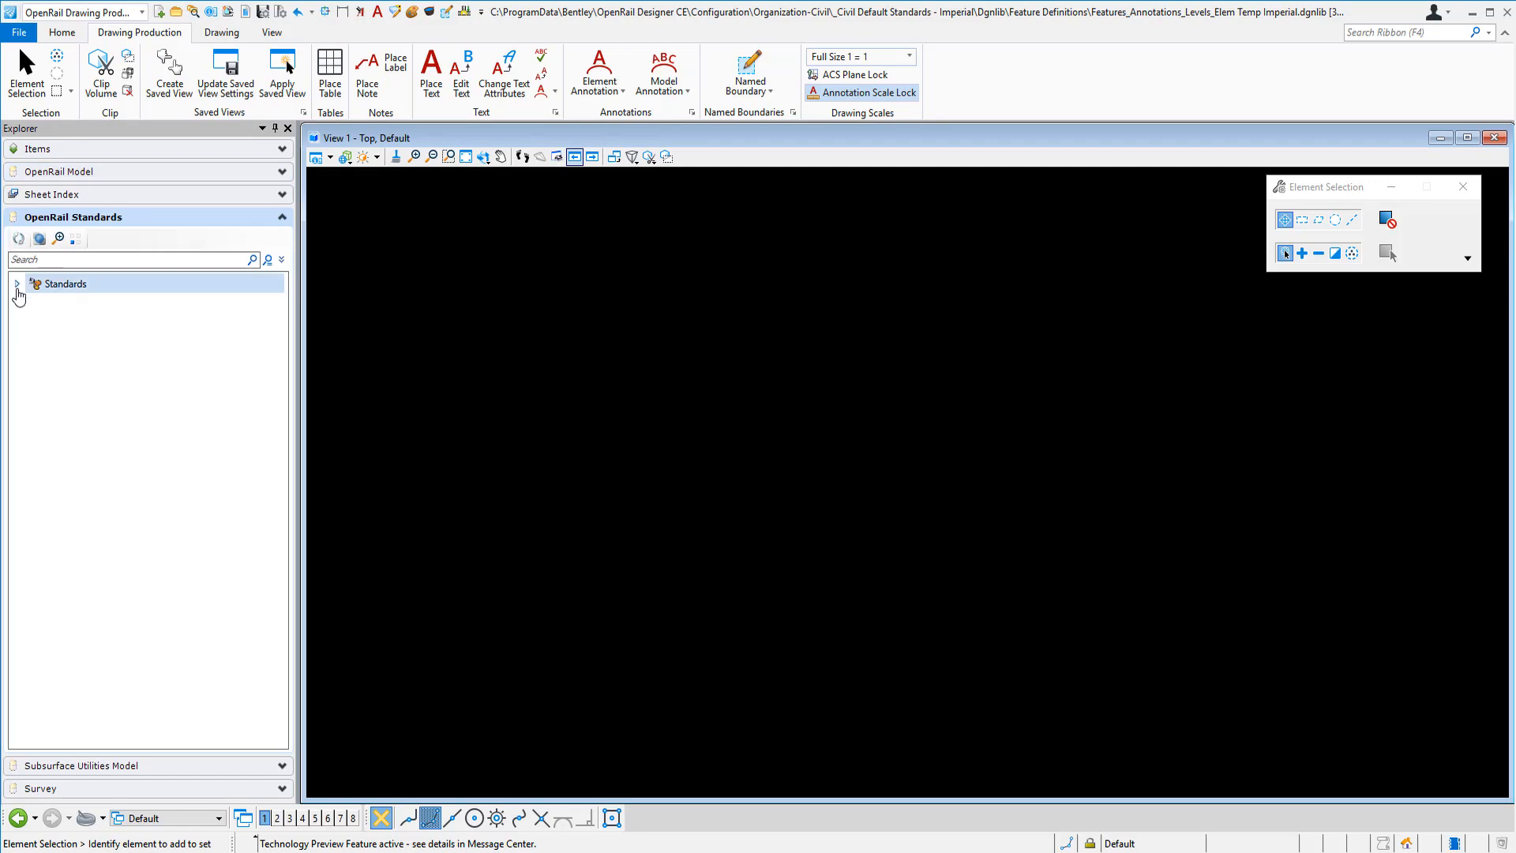
pyautogui.click(18, 285)
pyautogui.click(32, 323)
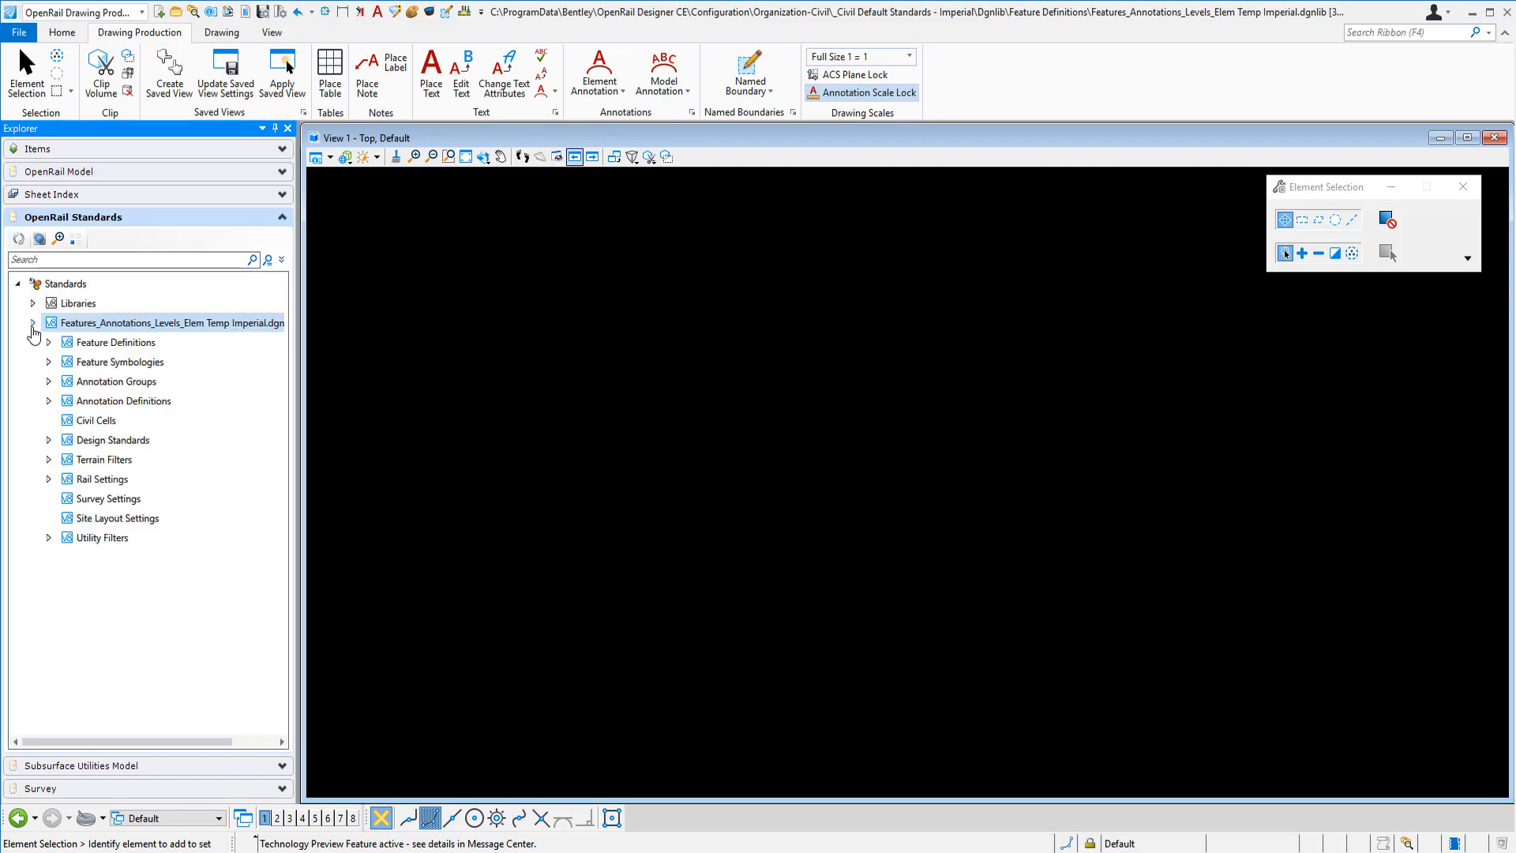
# Open the plan drawing annotation group Plan Annotation for managing its annotations and enlarge the Manage Annotations window
pyautogui.click(48, 381)
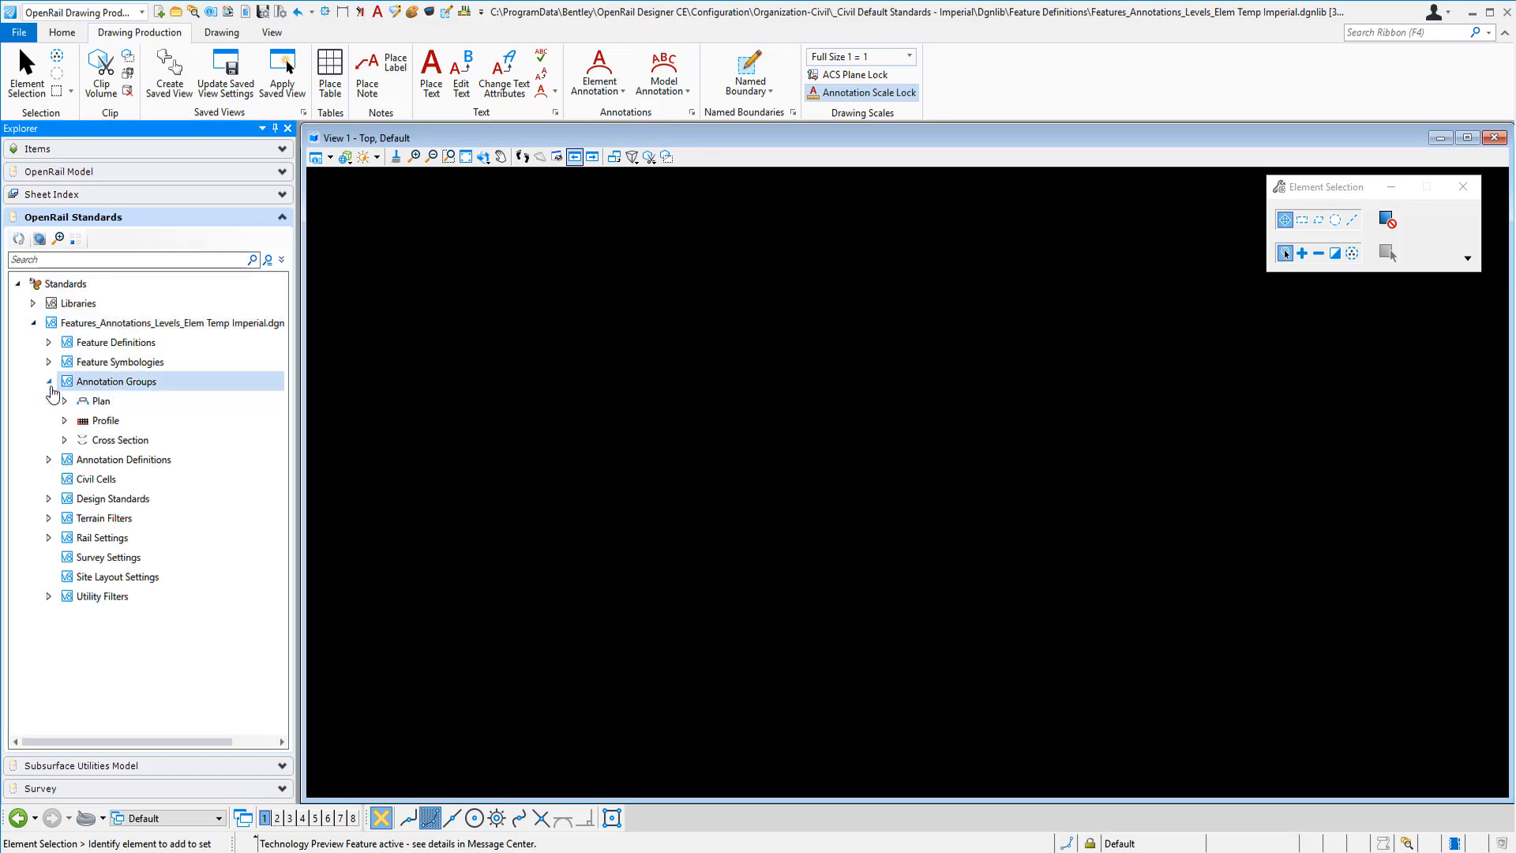
pyautogui.click(65, 440)
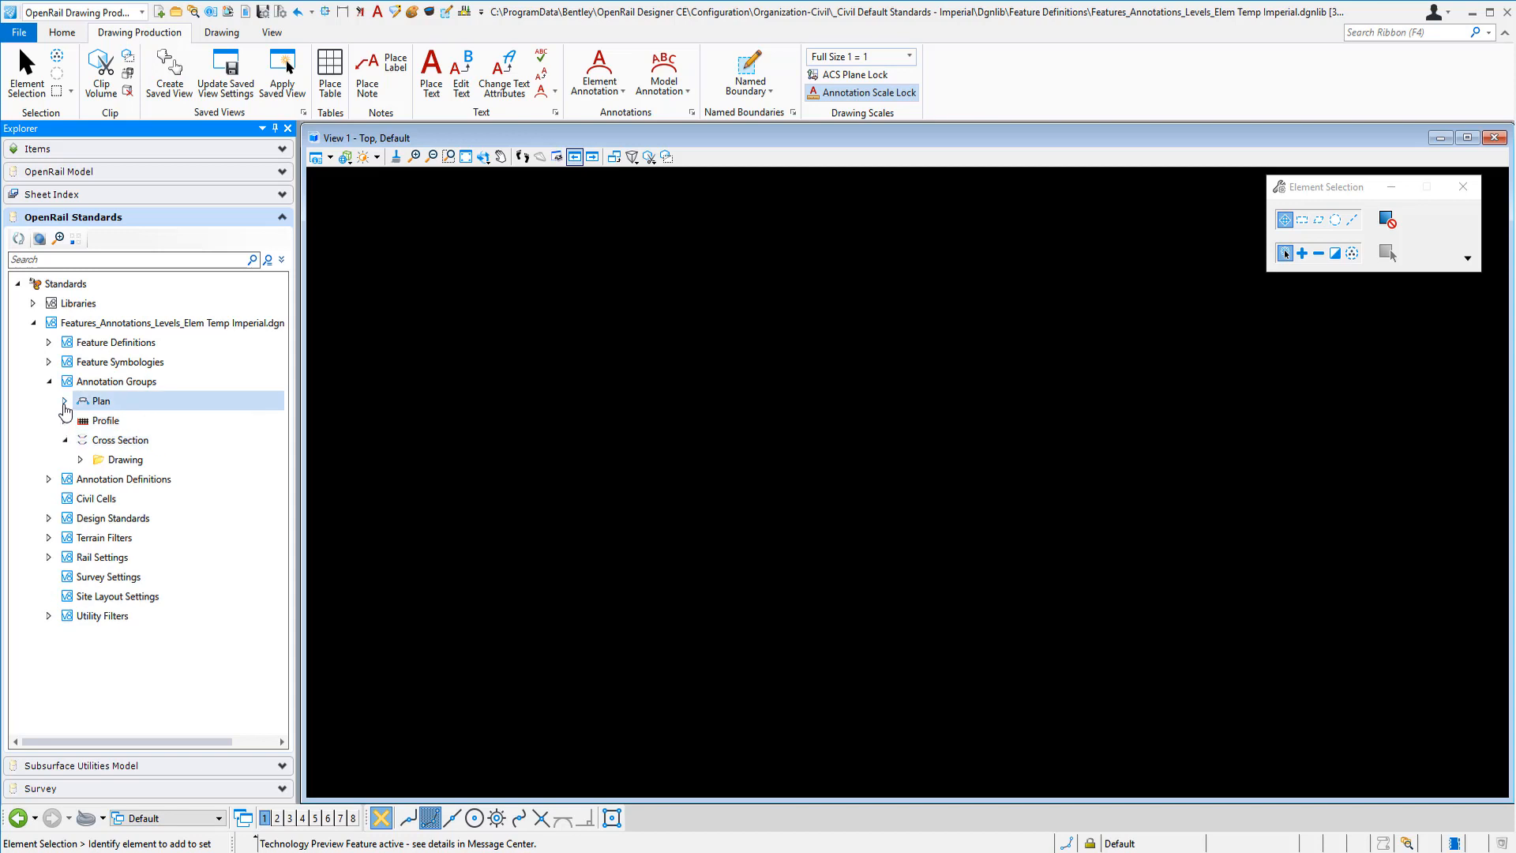
pyautogui.click(65, 440)
pyautogui.click(65, 401)
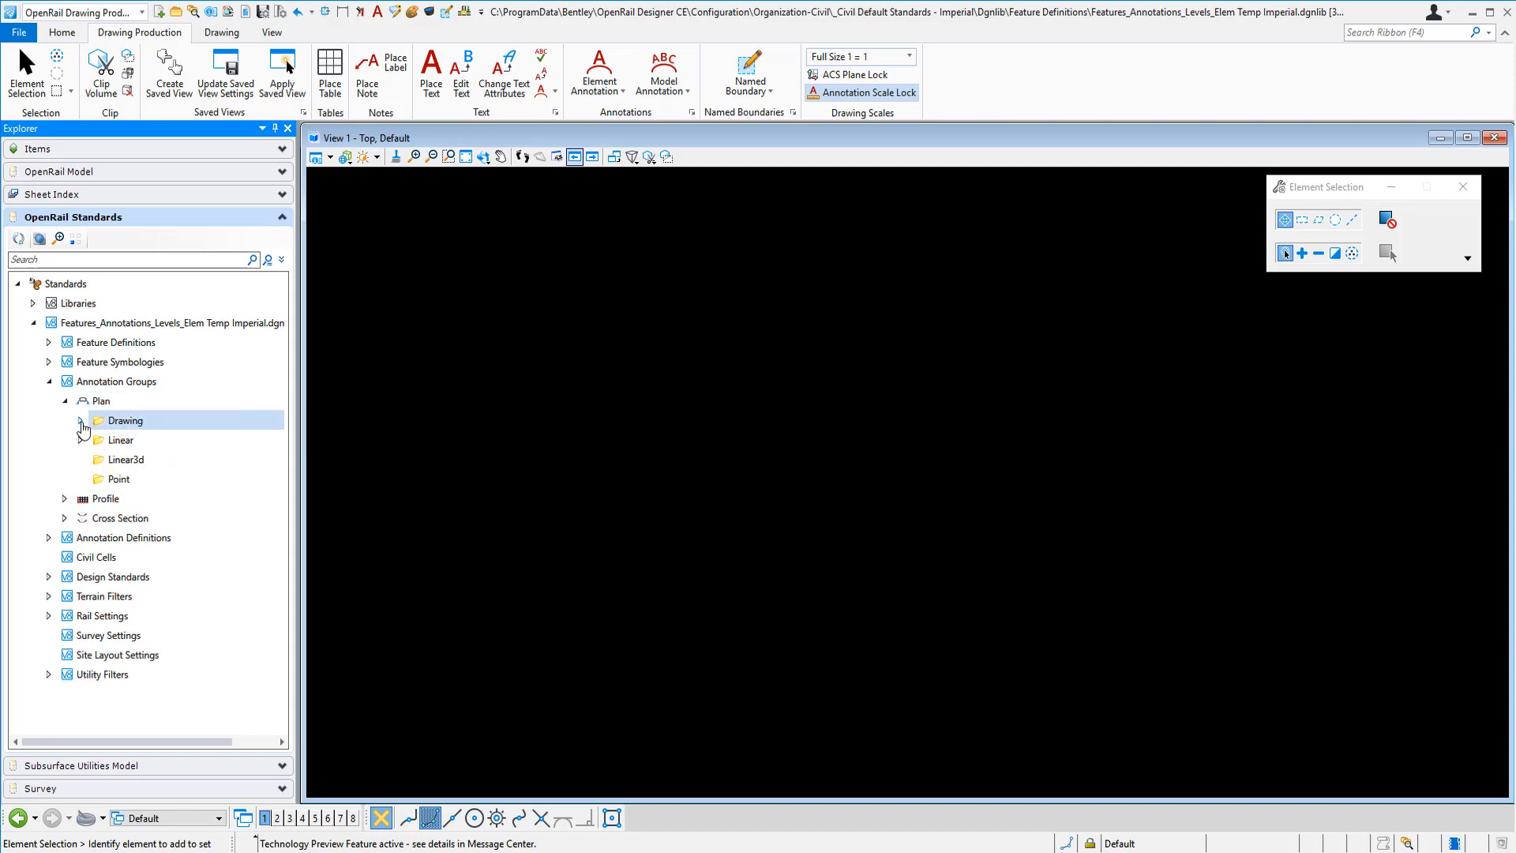
pyautogui.click(81, 421)
pyautogui.click(196, 440)
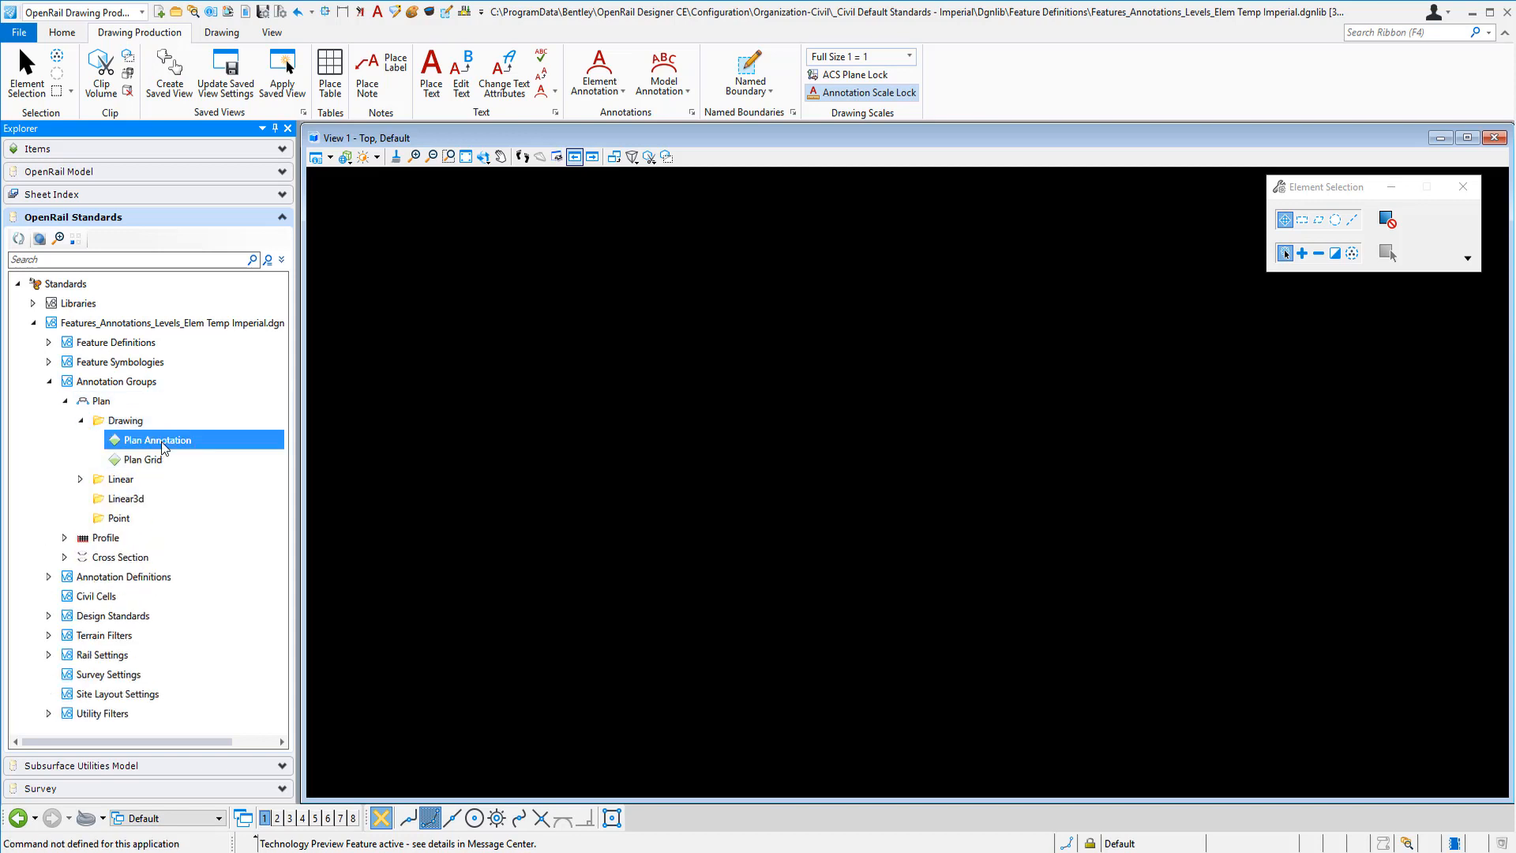
pyautogui.rightClick(190, 447)
pyautogui.click(207, 453)
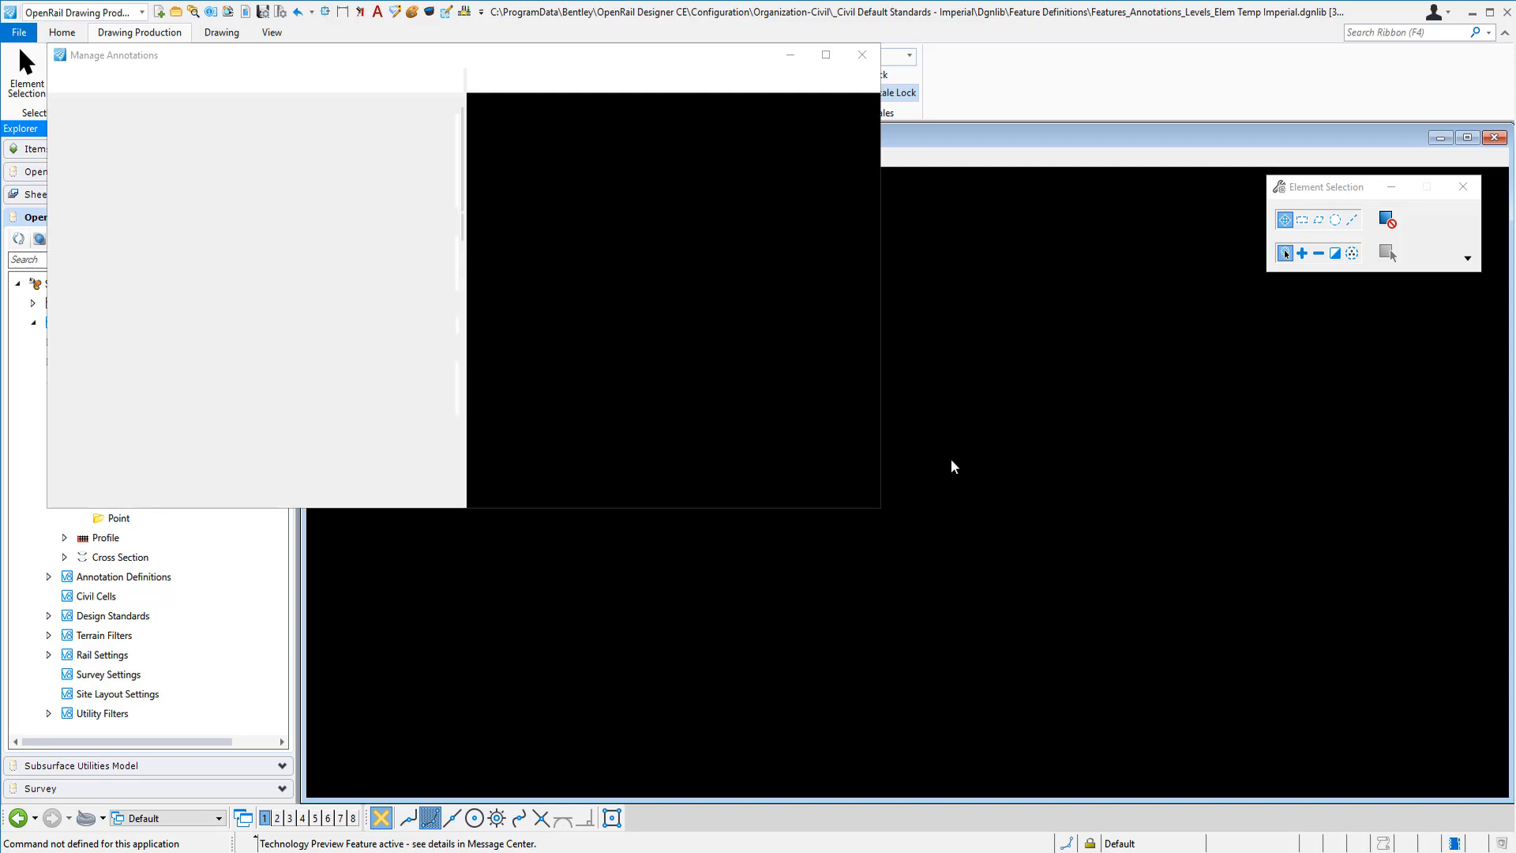
pyautogui.moveTo(880, 508)
pyautogui.mouseDown()
pyautogui.moveTo(1218, 633)
pyautogui.moveTo(1422, 794)
pyautogui.moveTo(1430, 777)
pyautogui.mouseUp()
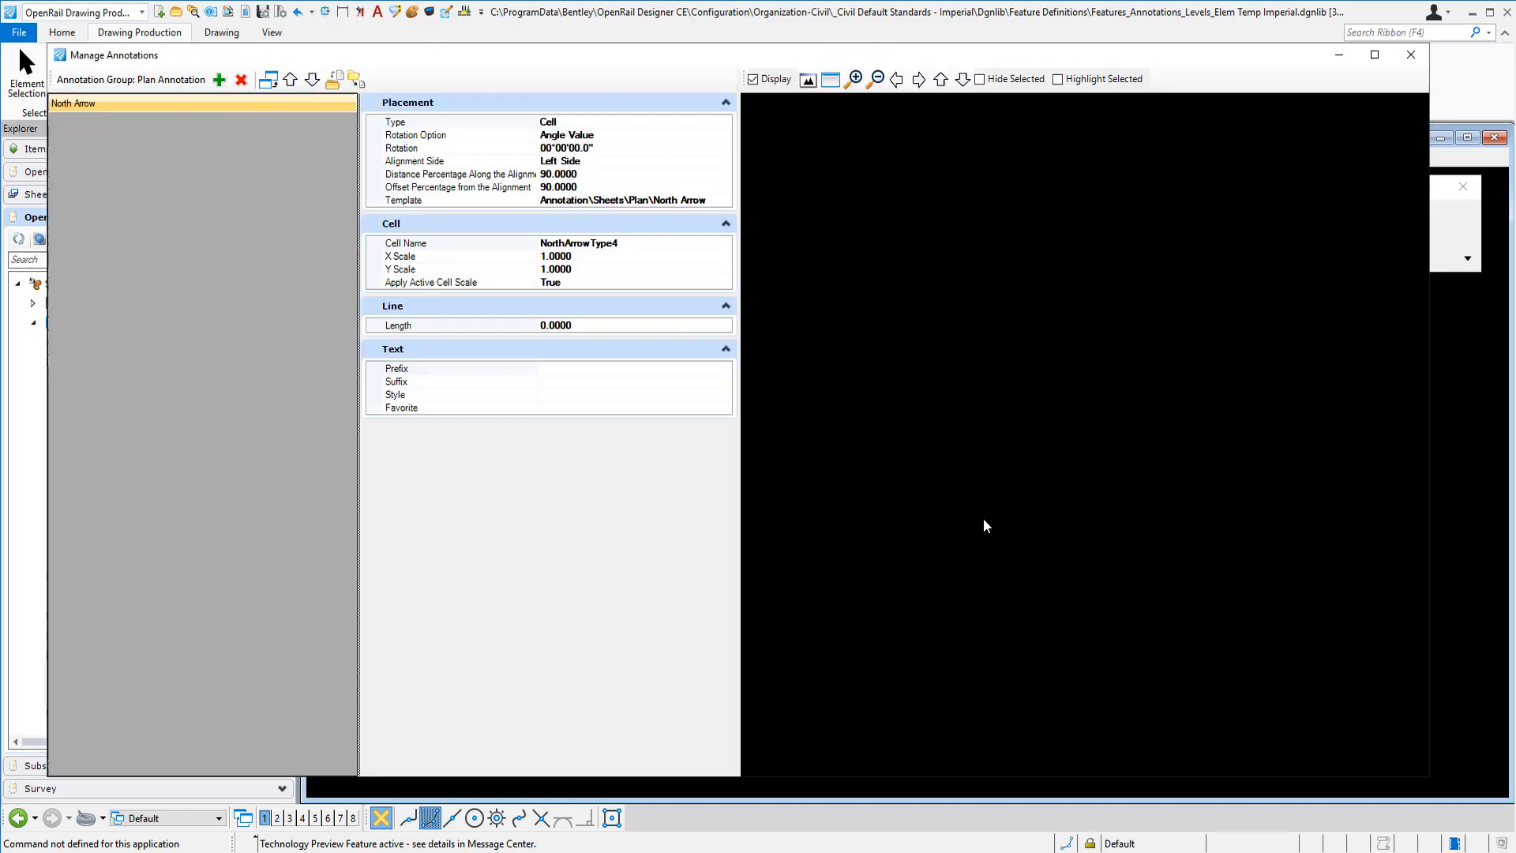
# Add a new Plan Match Line Annotation to the group and name it Plan Match Line Begin
pyautogui.click(220, 90)
pyautogui.moveTo(180, 79)
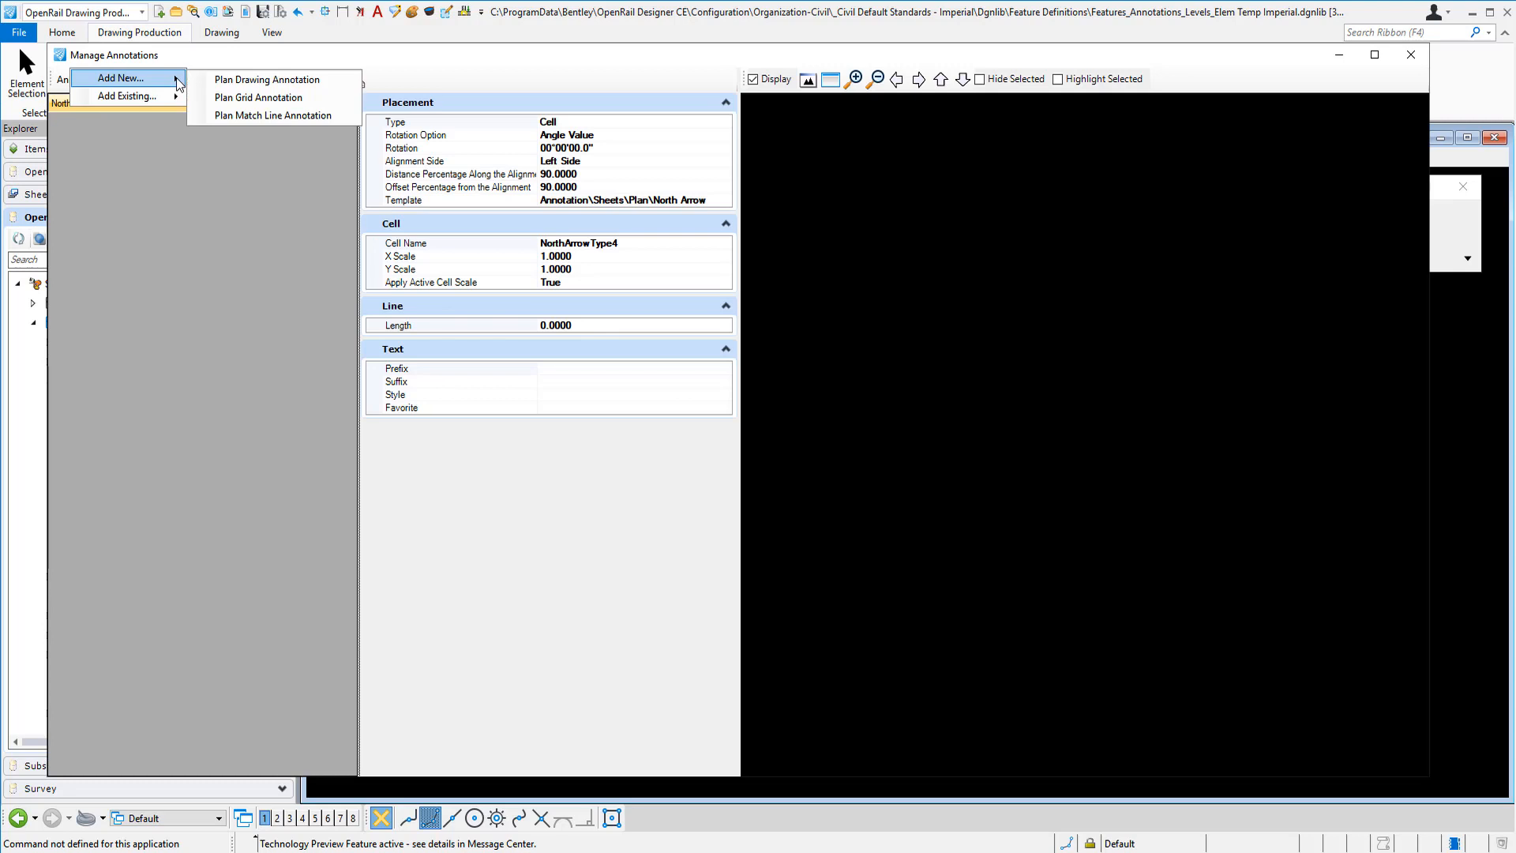
pyautogui.click(225, 113)
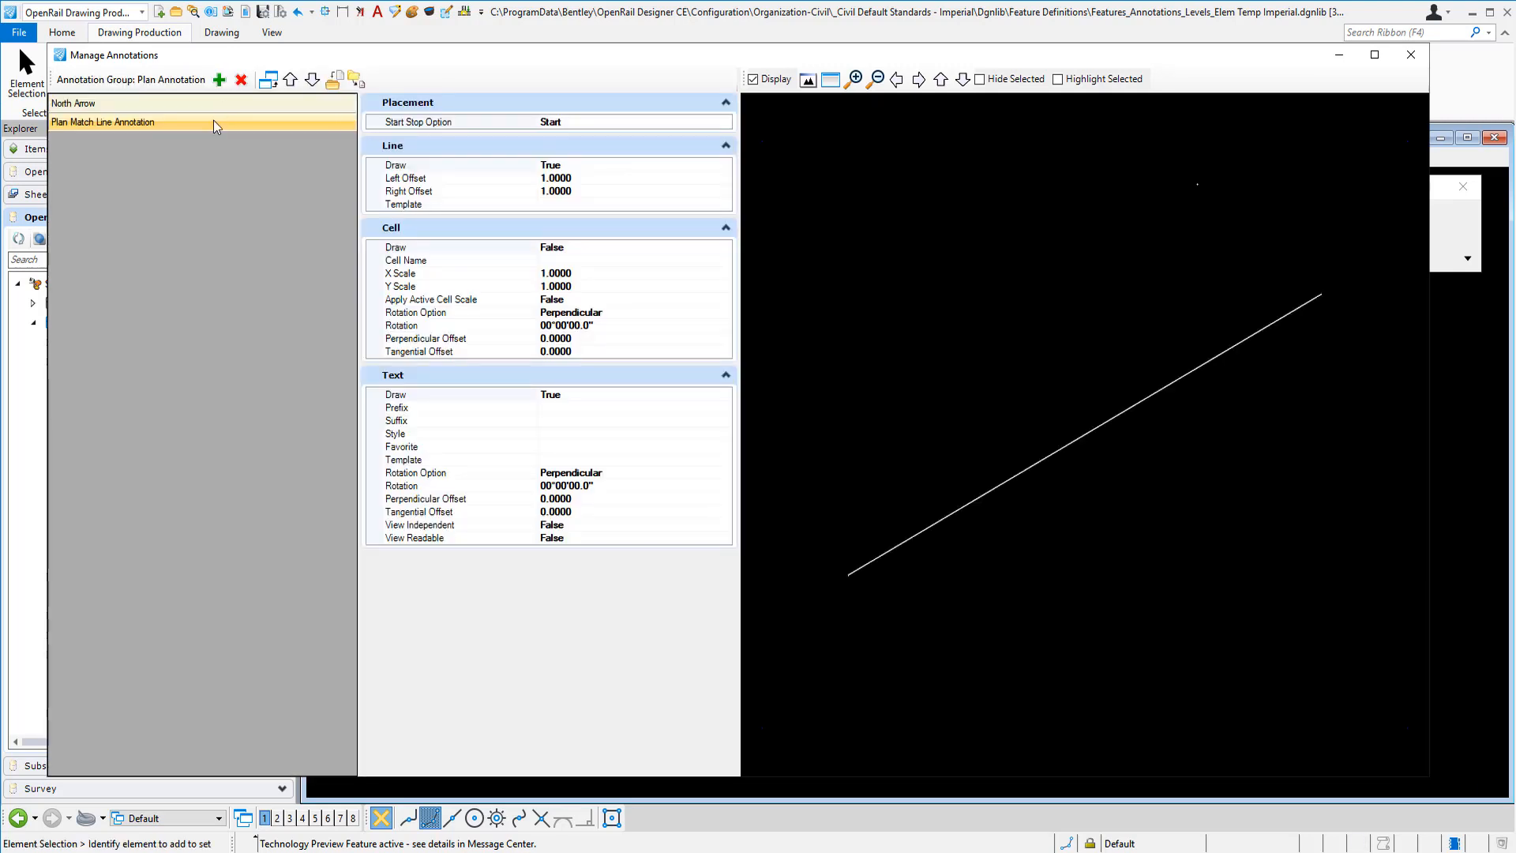
pyautogui.click(212, 120)
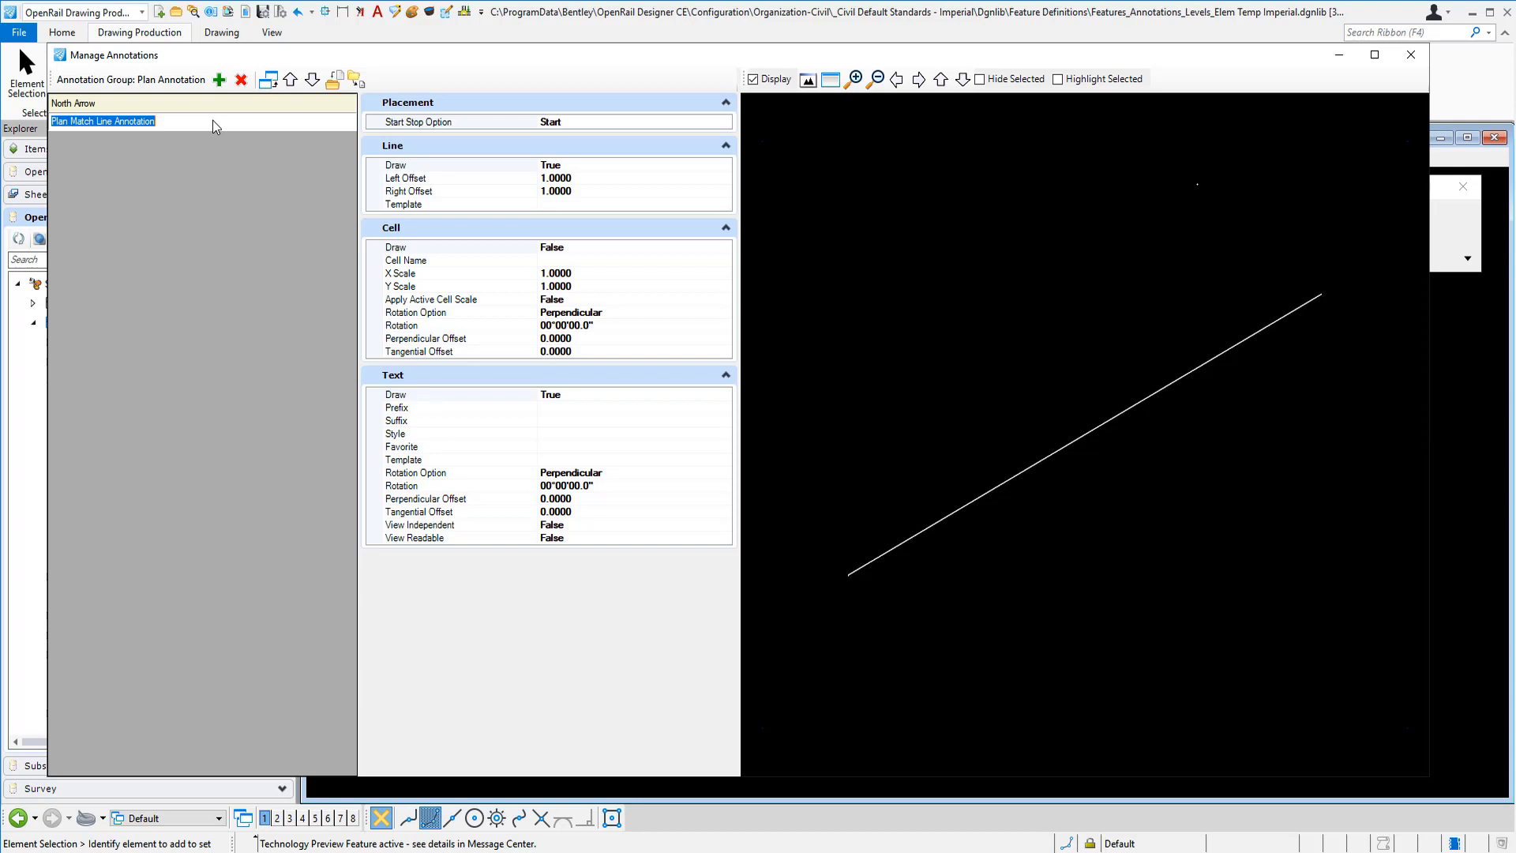
pyautogui.press('BackSpace')
pyautogui.write('Pl')
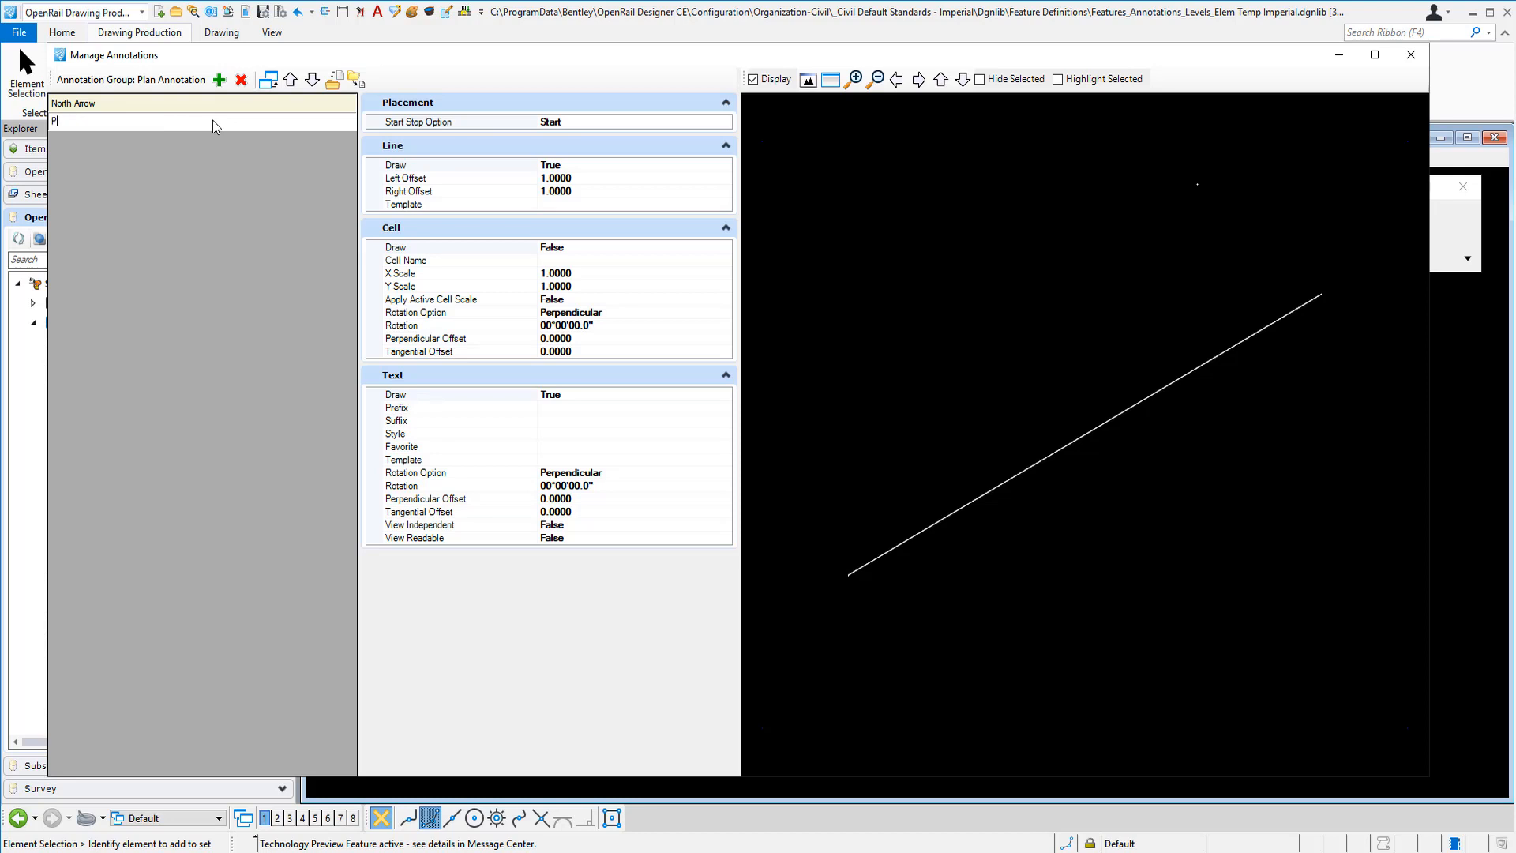
pyautogui.write('an Match Line Begin')
pyautogui.press('Return')
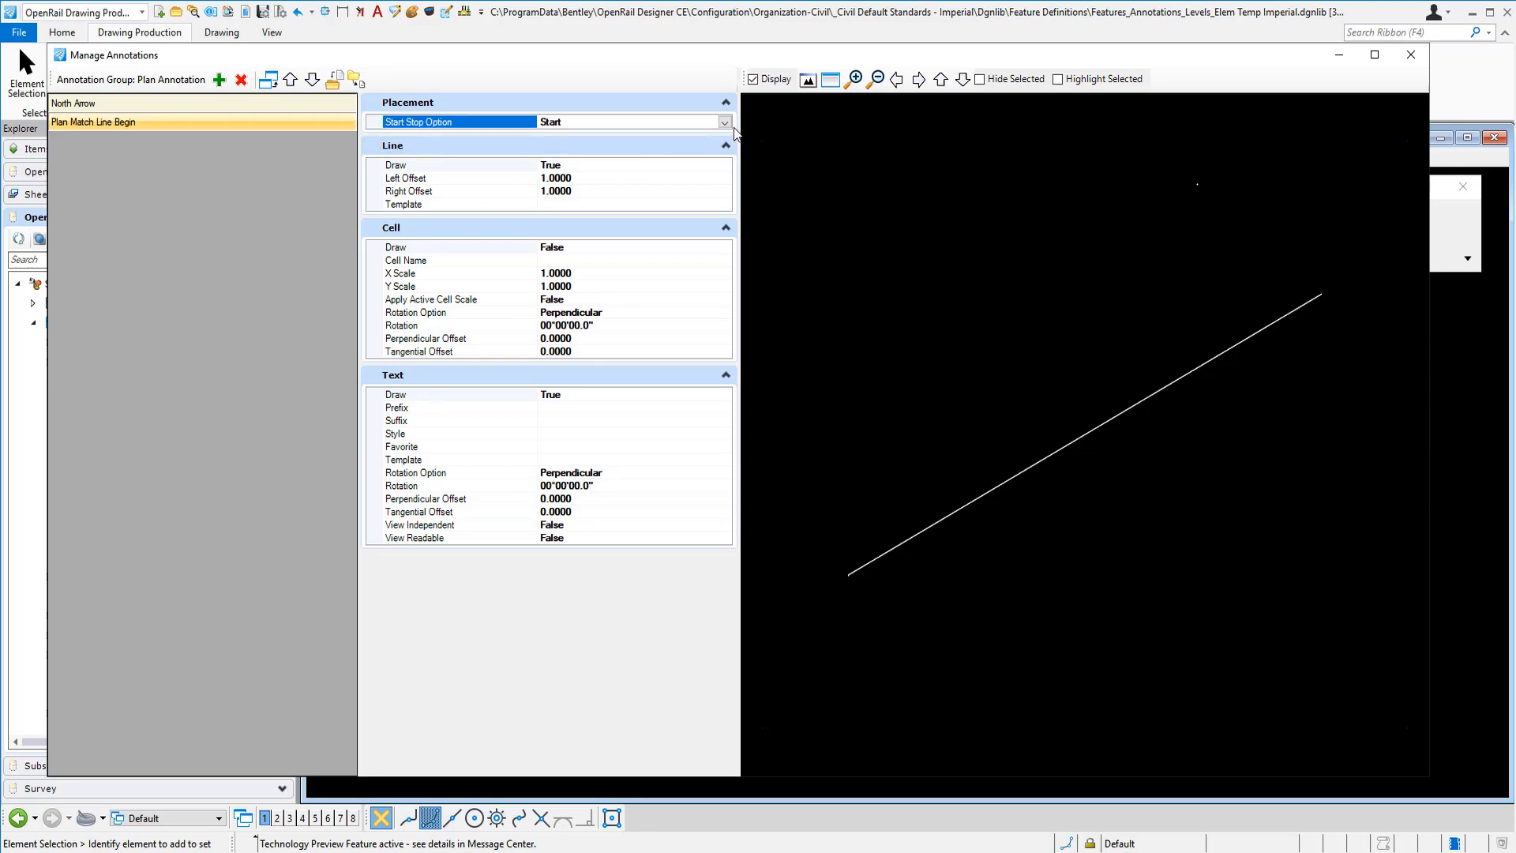
# Set the match line's left offset to -100 and right offset to 100
pyautogui.click(713, 179)
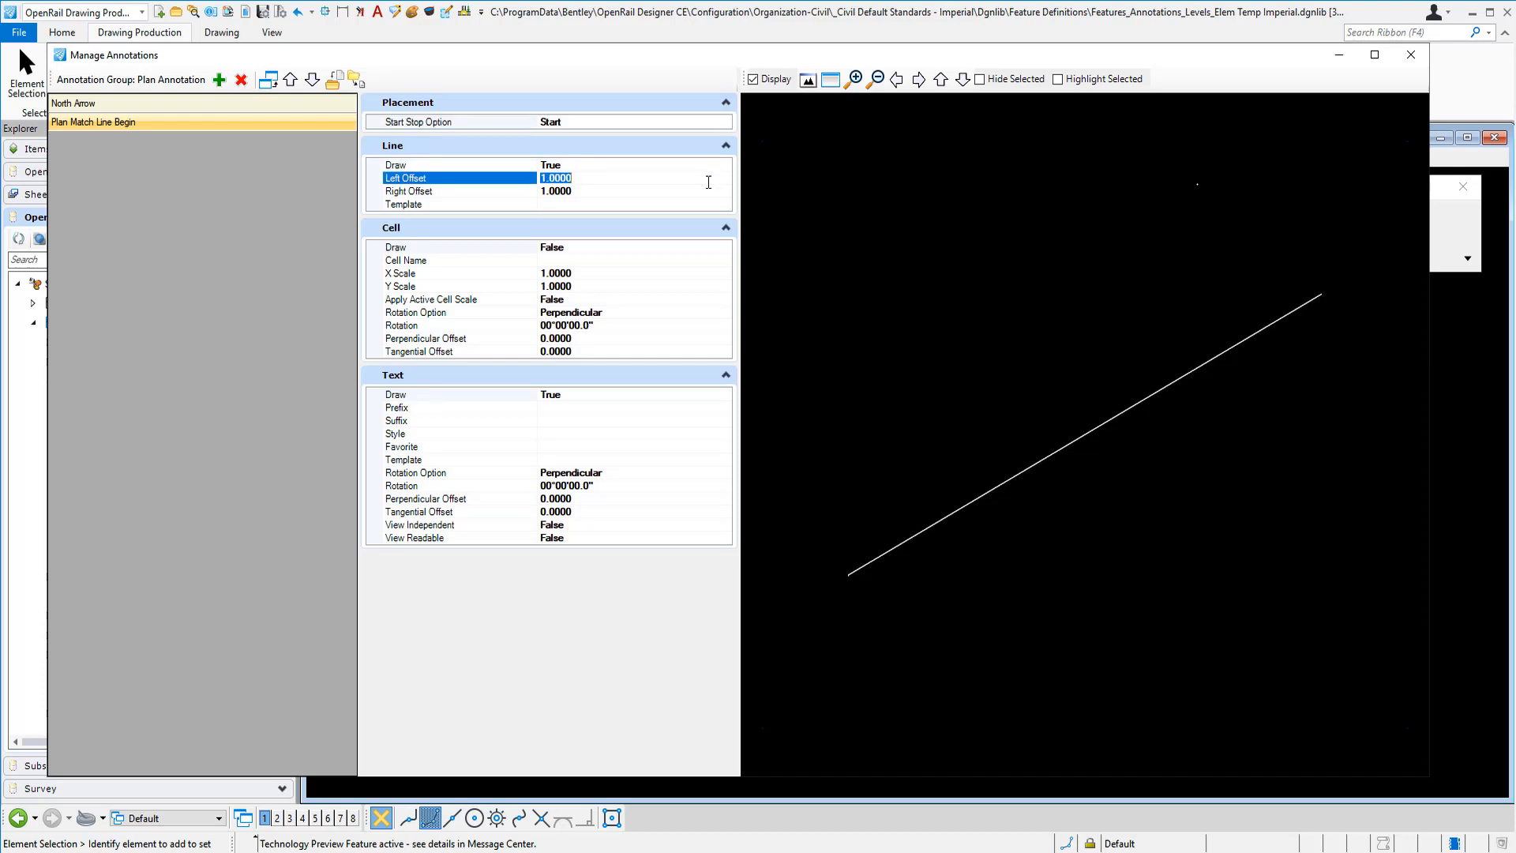
pyautogui.write('-100')
pyautogui.click(598, 192)
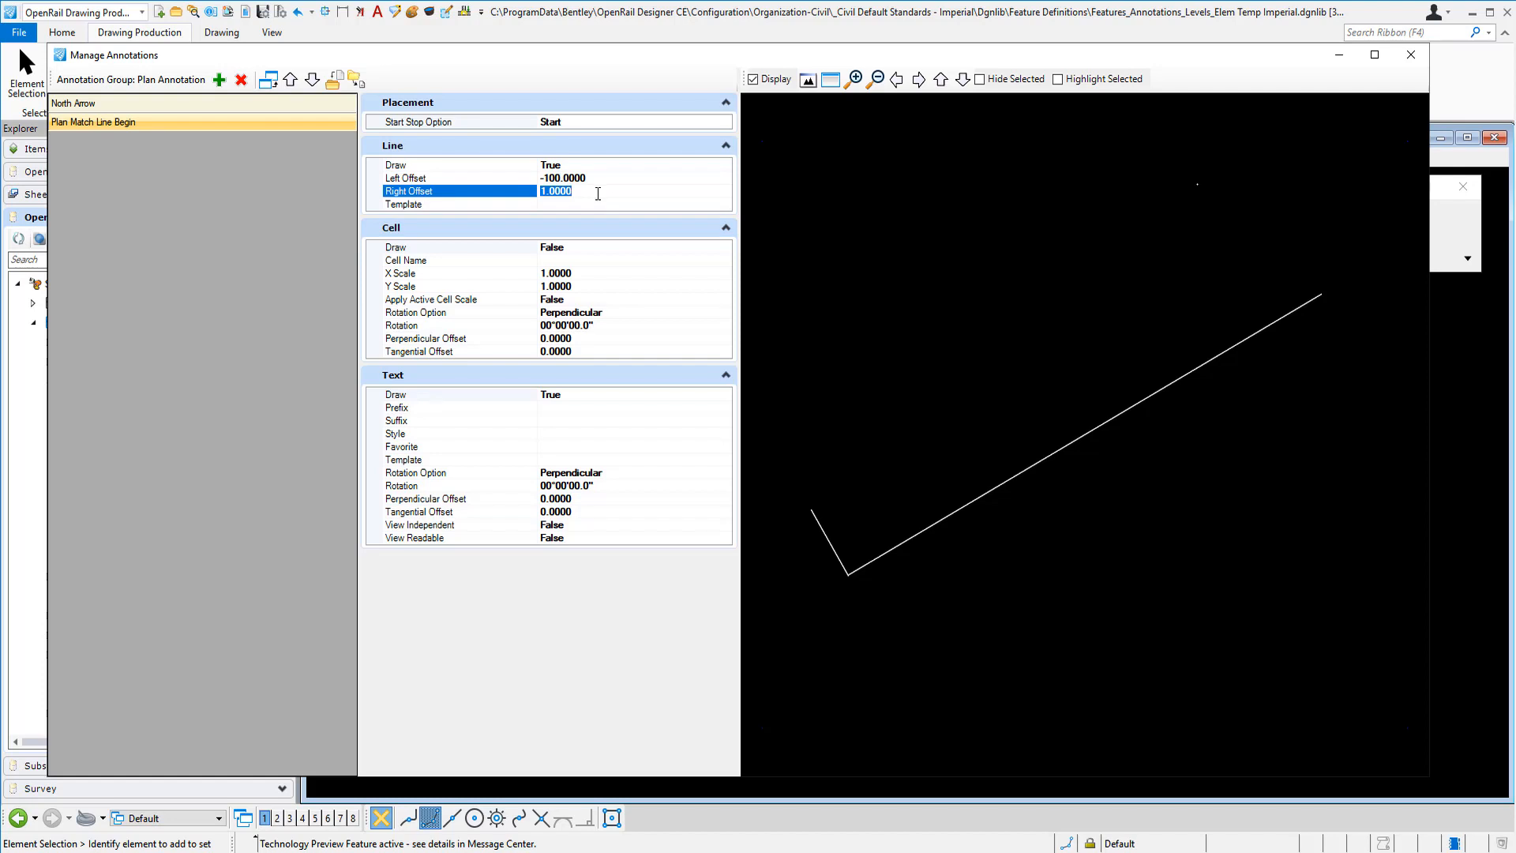
pyautogui.write('100')
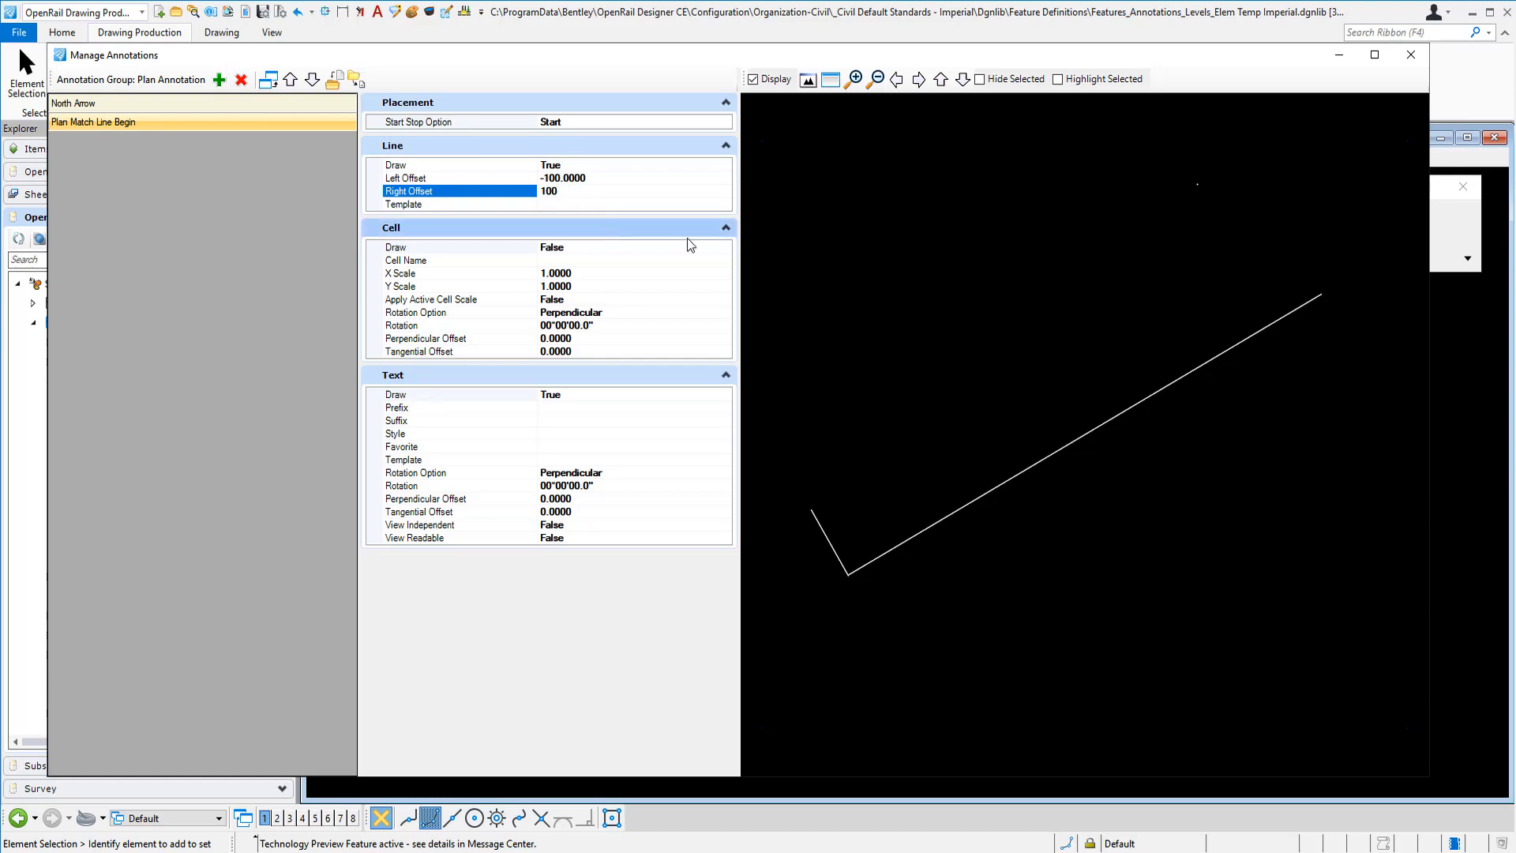
# Assign the Station Labels Major template from Annotation\Sheets\Plan to the match line's line
pyautogui.click(724, 204)
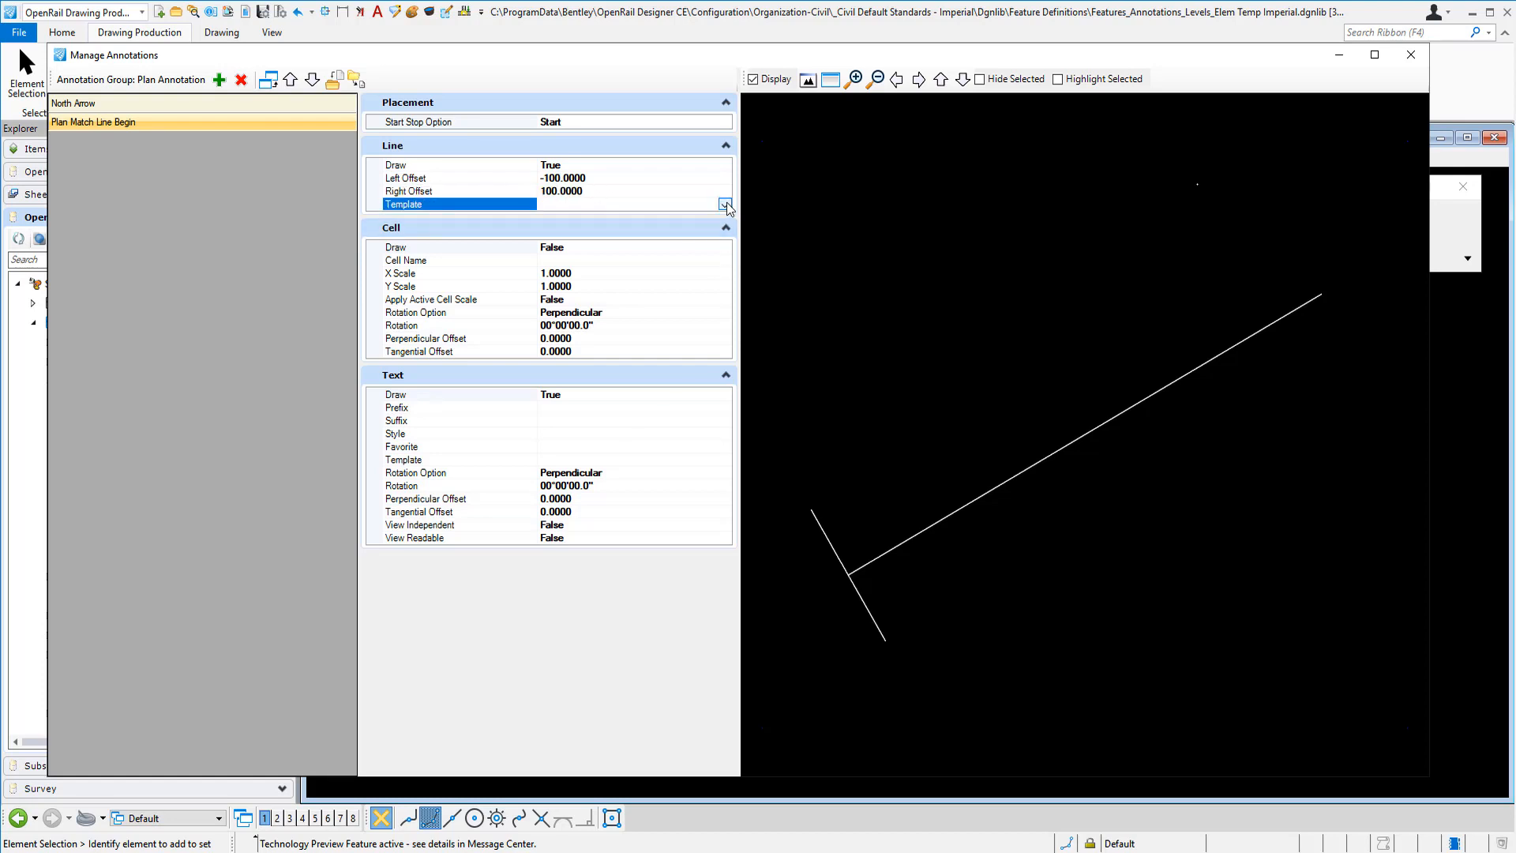
pyautogui.click(724, 204)
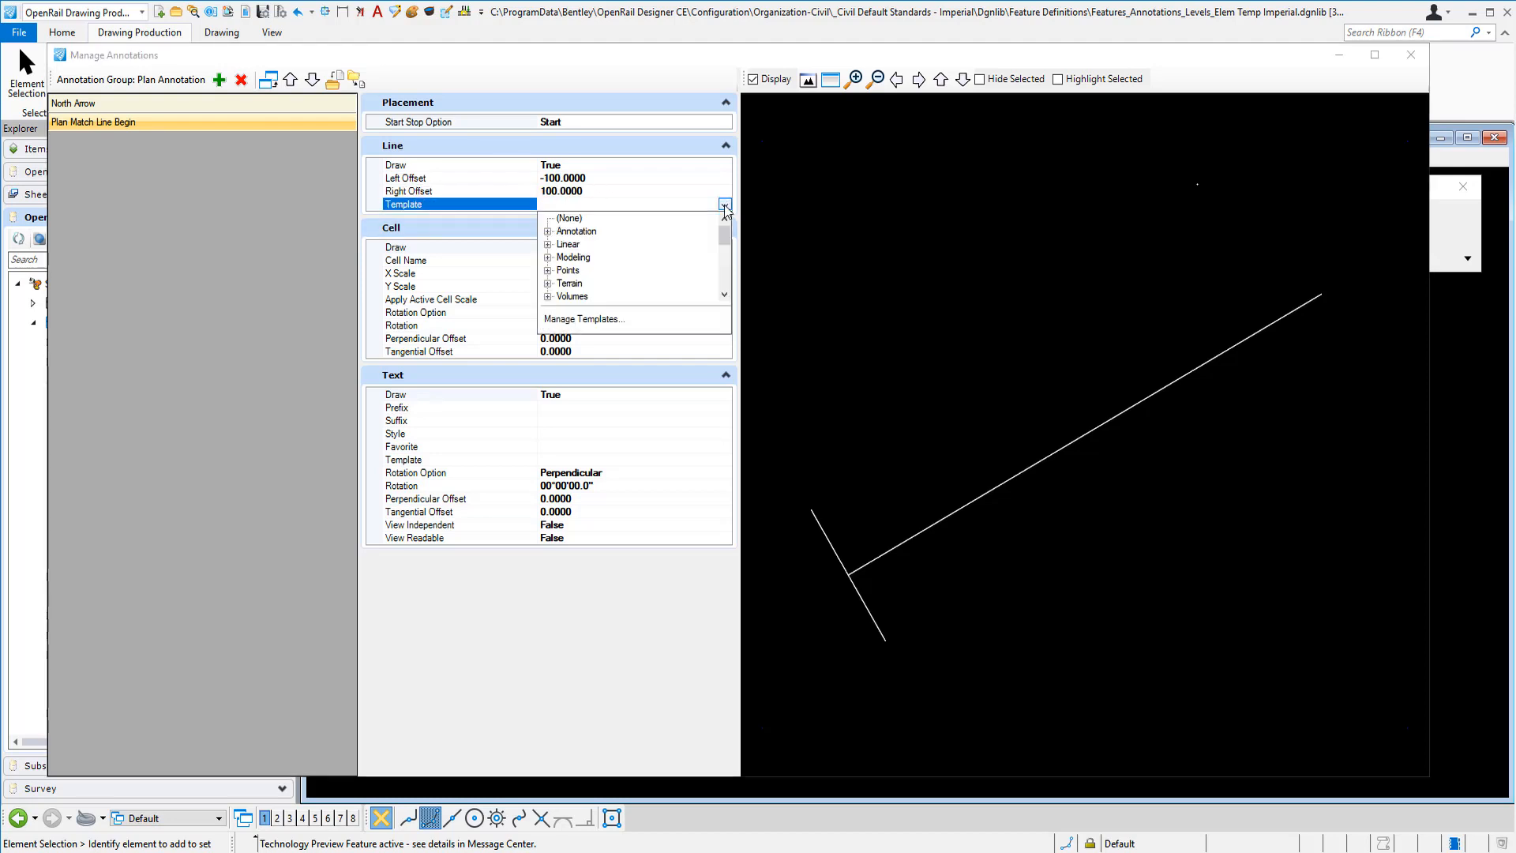
pyautogui.click(549, 233)
pyautogui.click(563, 245)
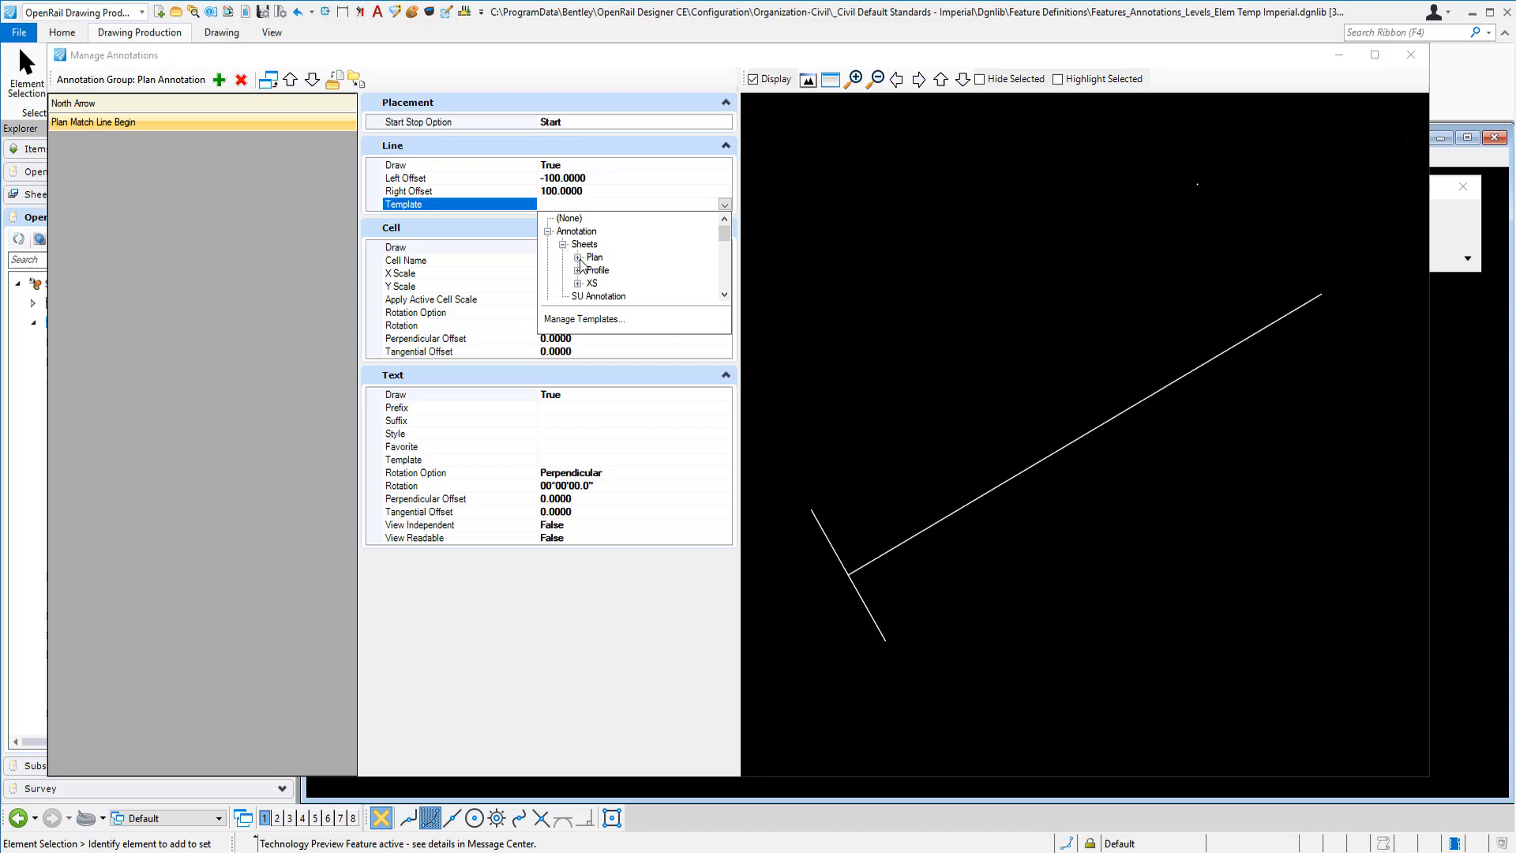
pyautogui.click(578, 257)
pyautogui.scroll(-3, 607, 275)
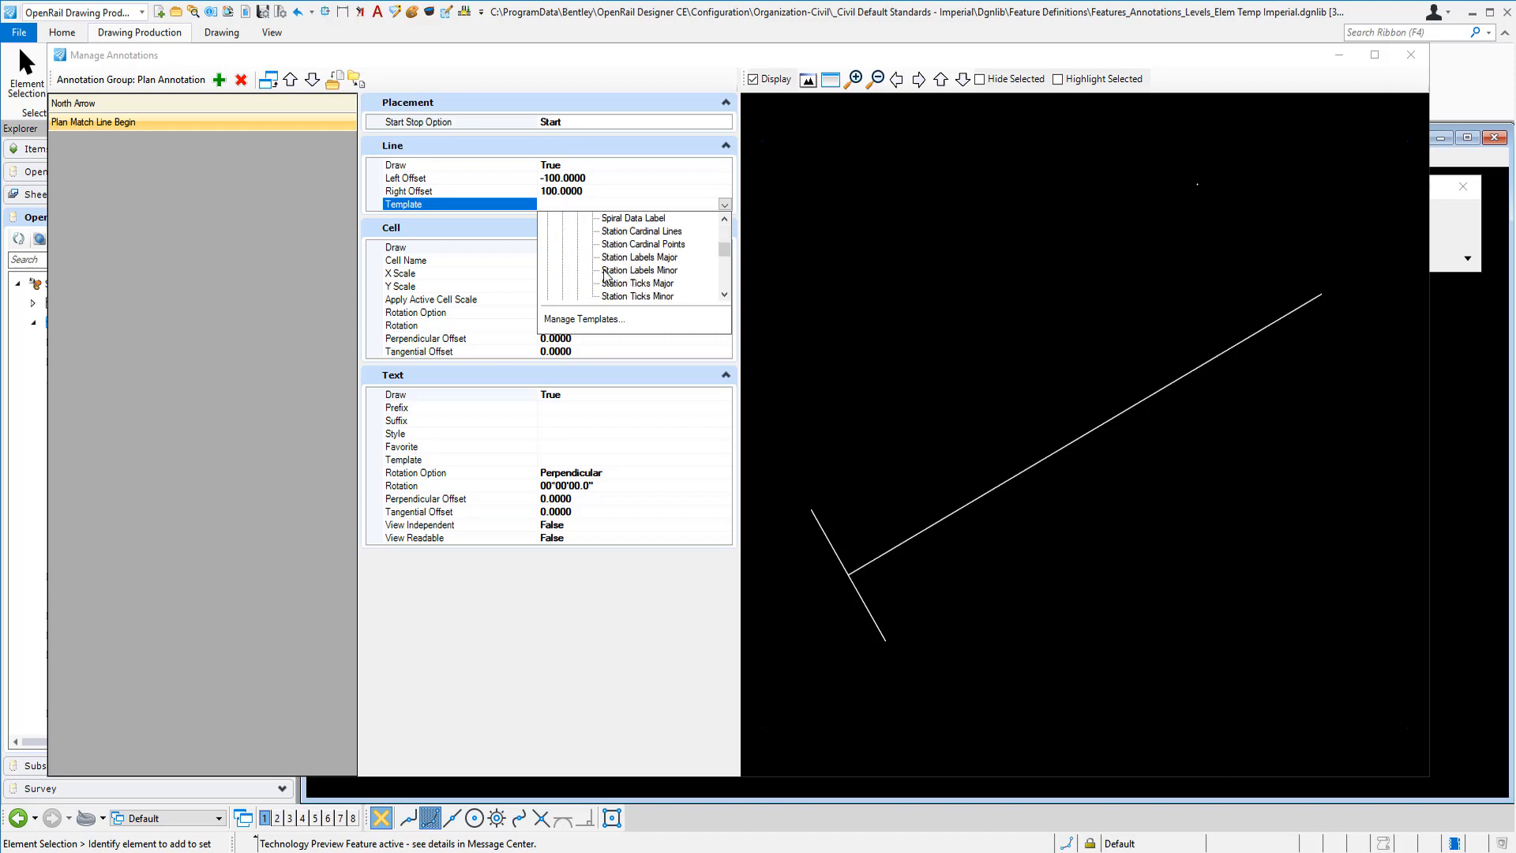
pyautogui.click(617, 258)
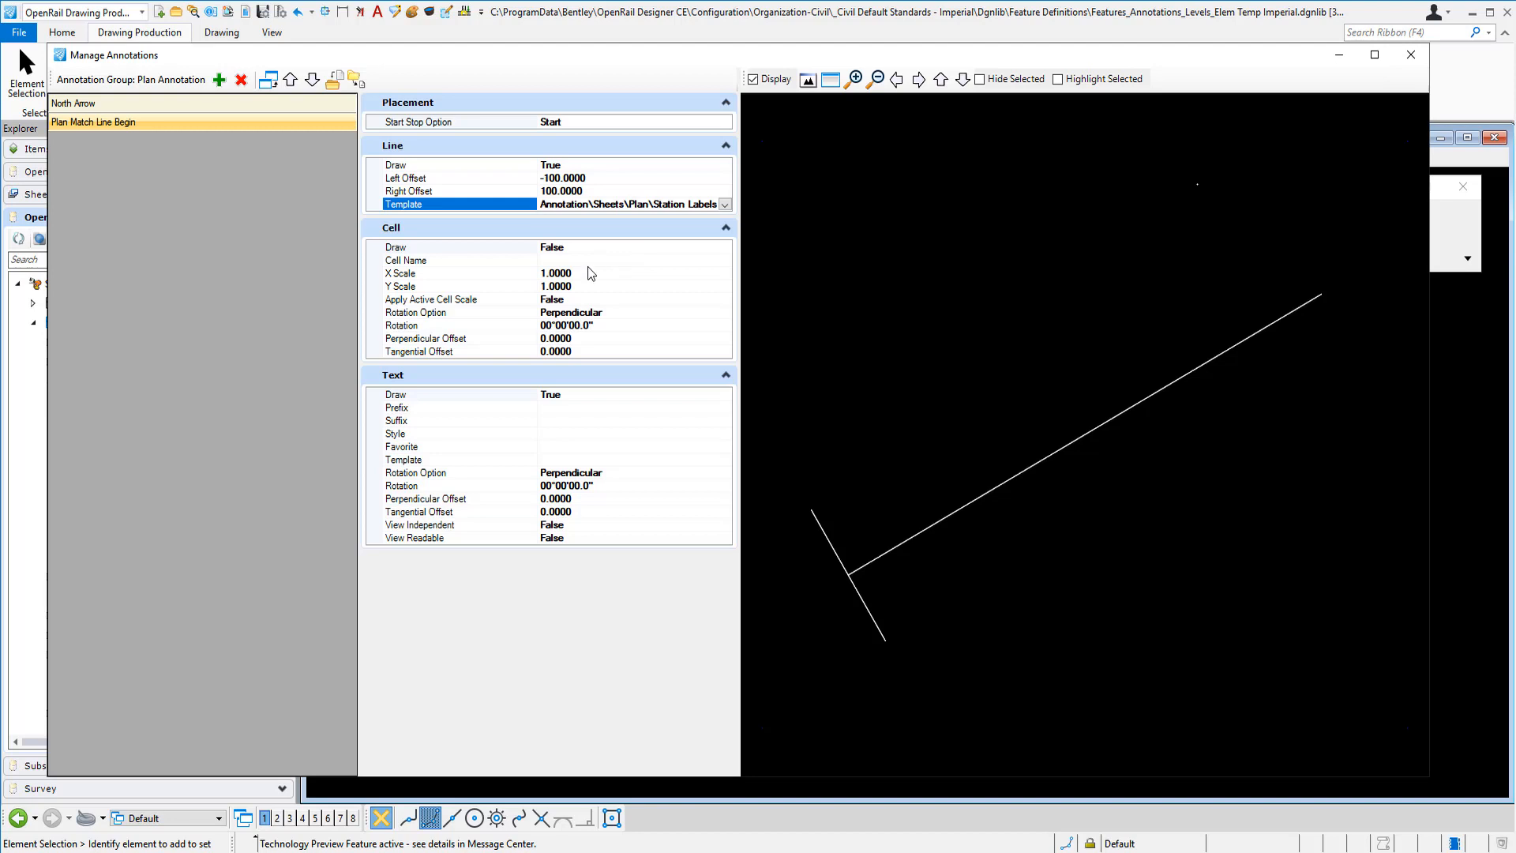
# Give the begin match line's text the 0079_Engr Vert_Ctr Ctr style and the Matchline Plan Sheet Begin favorite
pyautogui.click(723, 229)
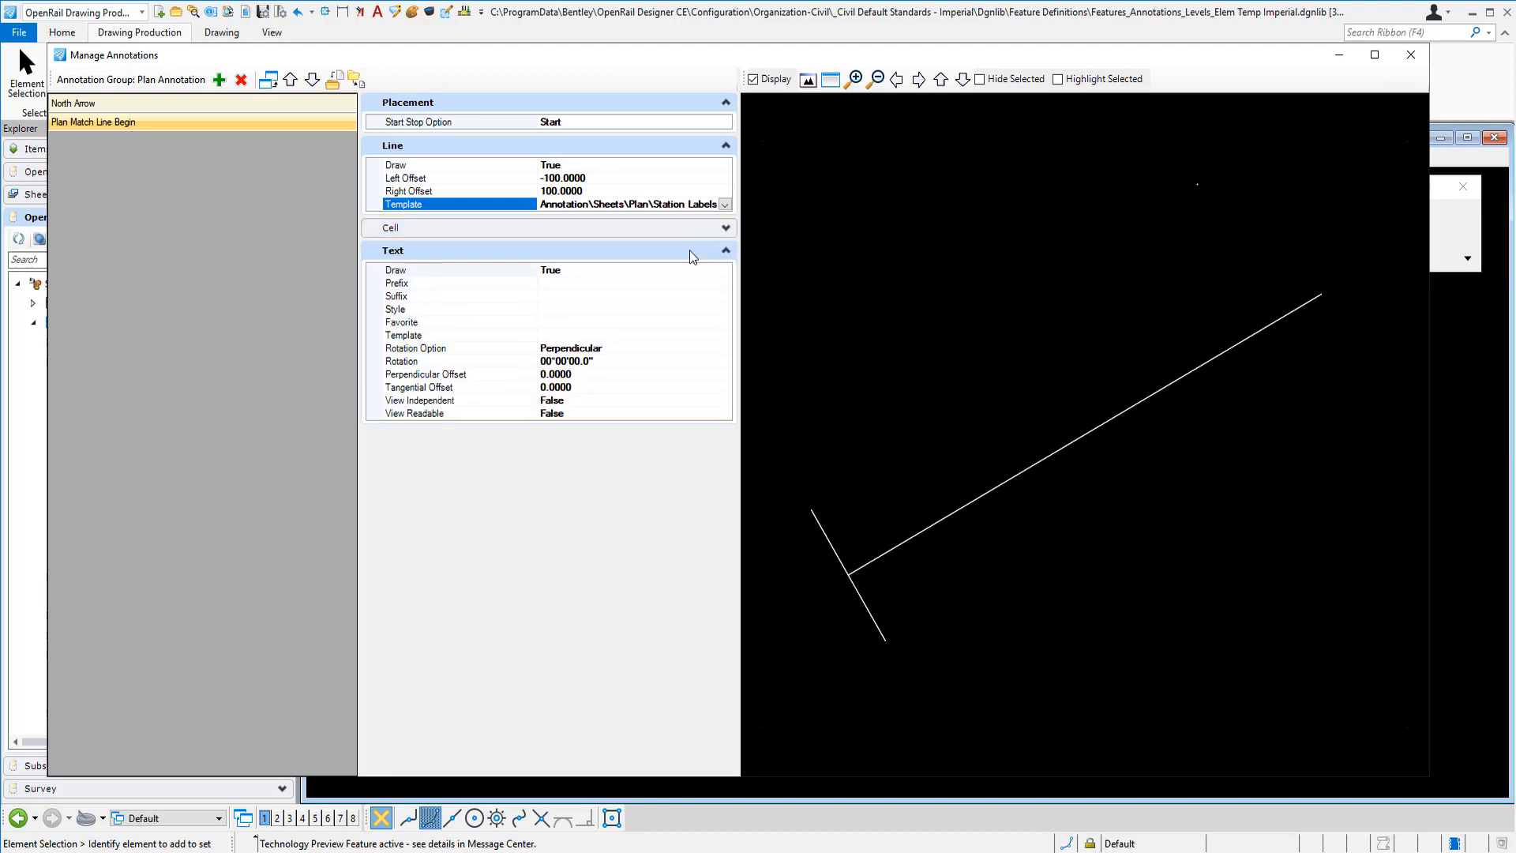
pyautogui.click(600, 309)
pyautogui.click(618, 406)
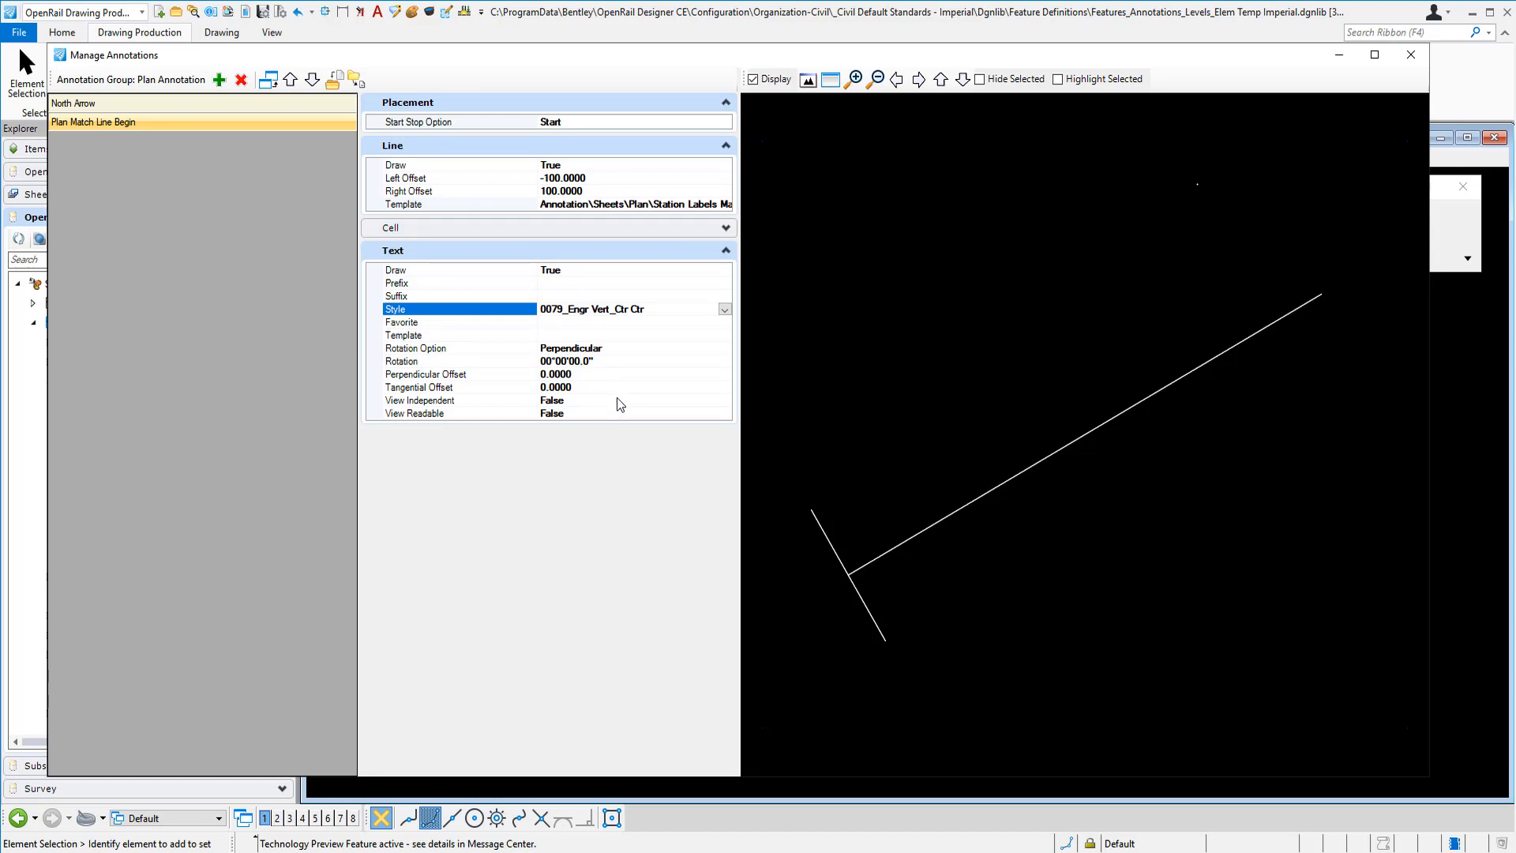
pyautogui.click(616, 322)
pyautogui.click(724, 323)
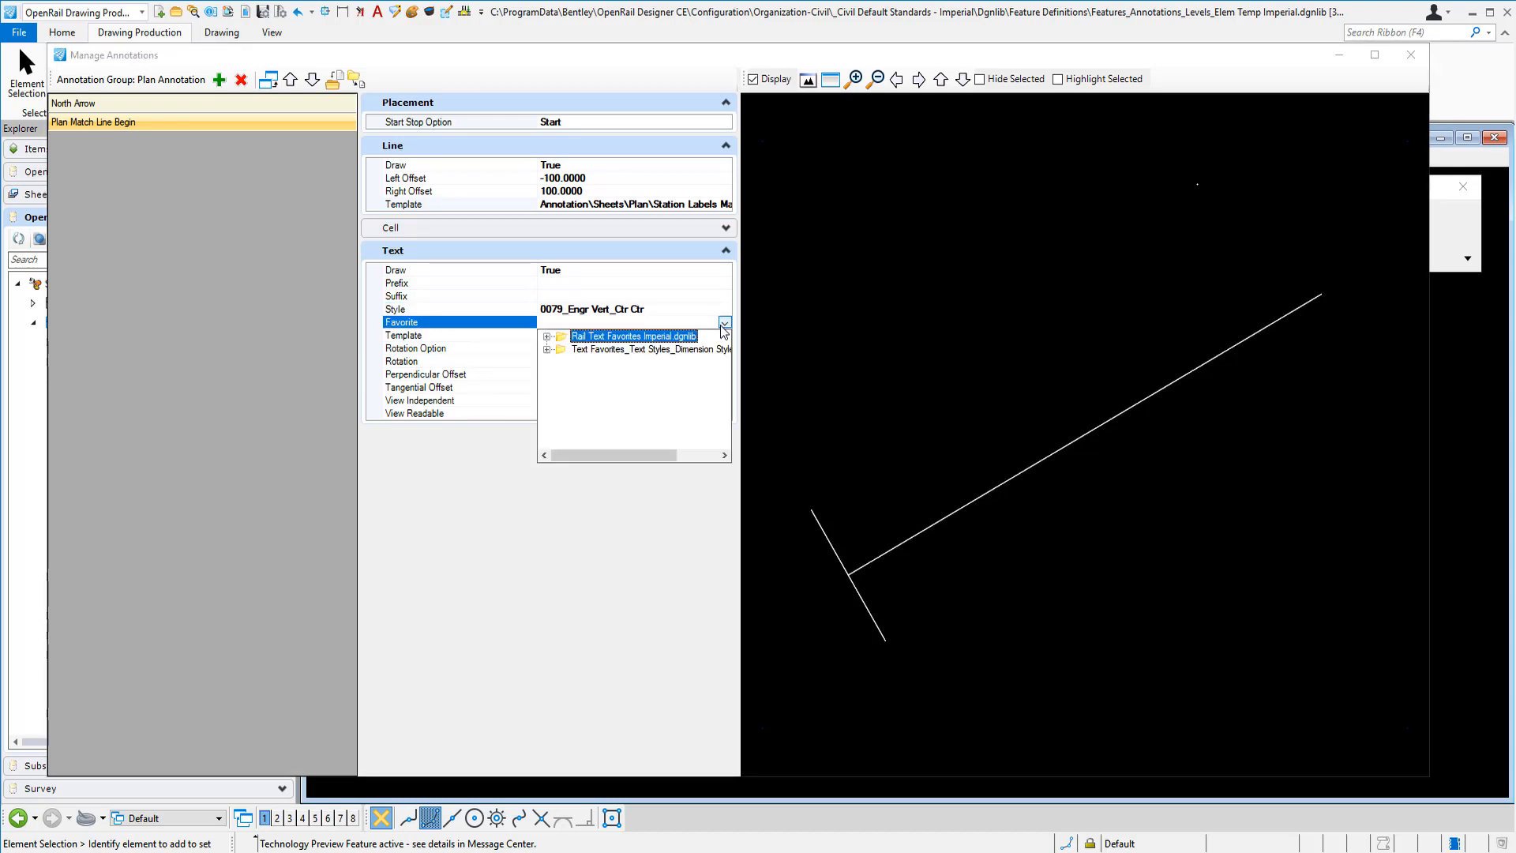
pyautogui.click(546, 349)
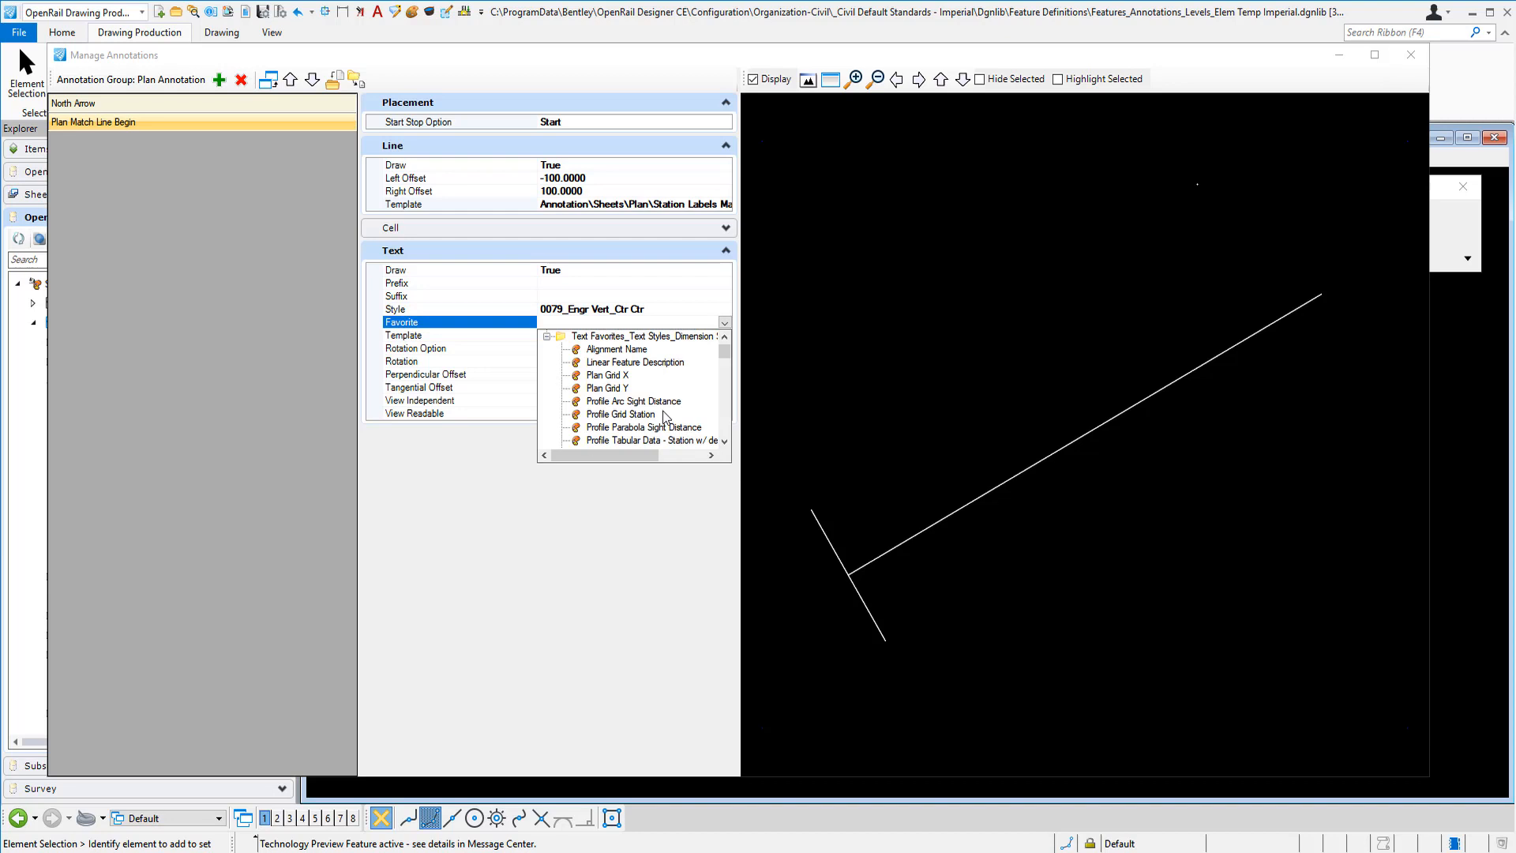
pyautogui.scroll(-8, 668, 414)
pyautogui.scroll(-4, 665, 406)
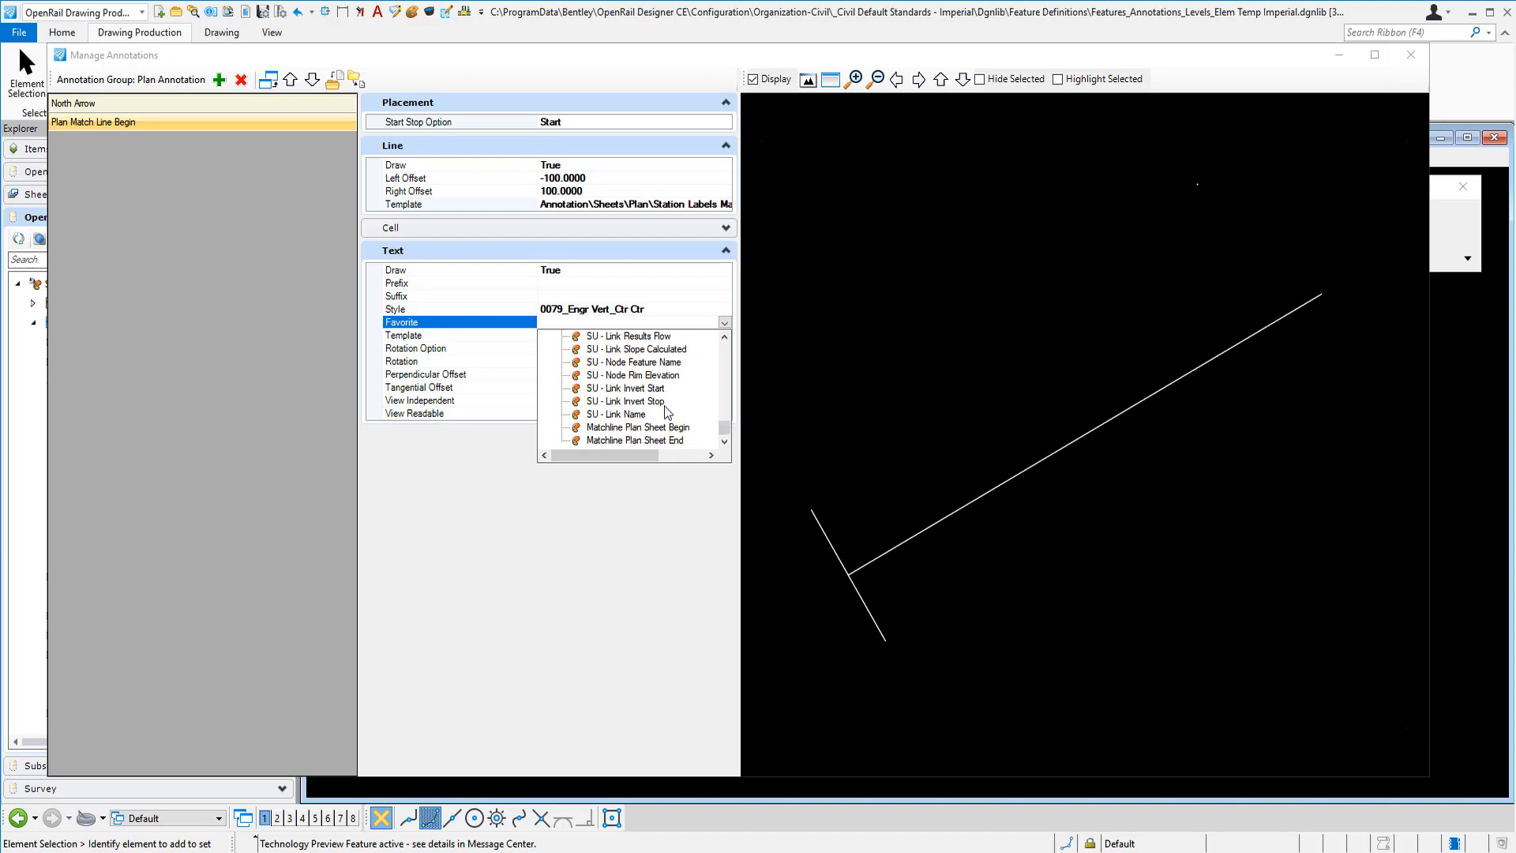
pyautogui.click(653, 426)
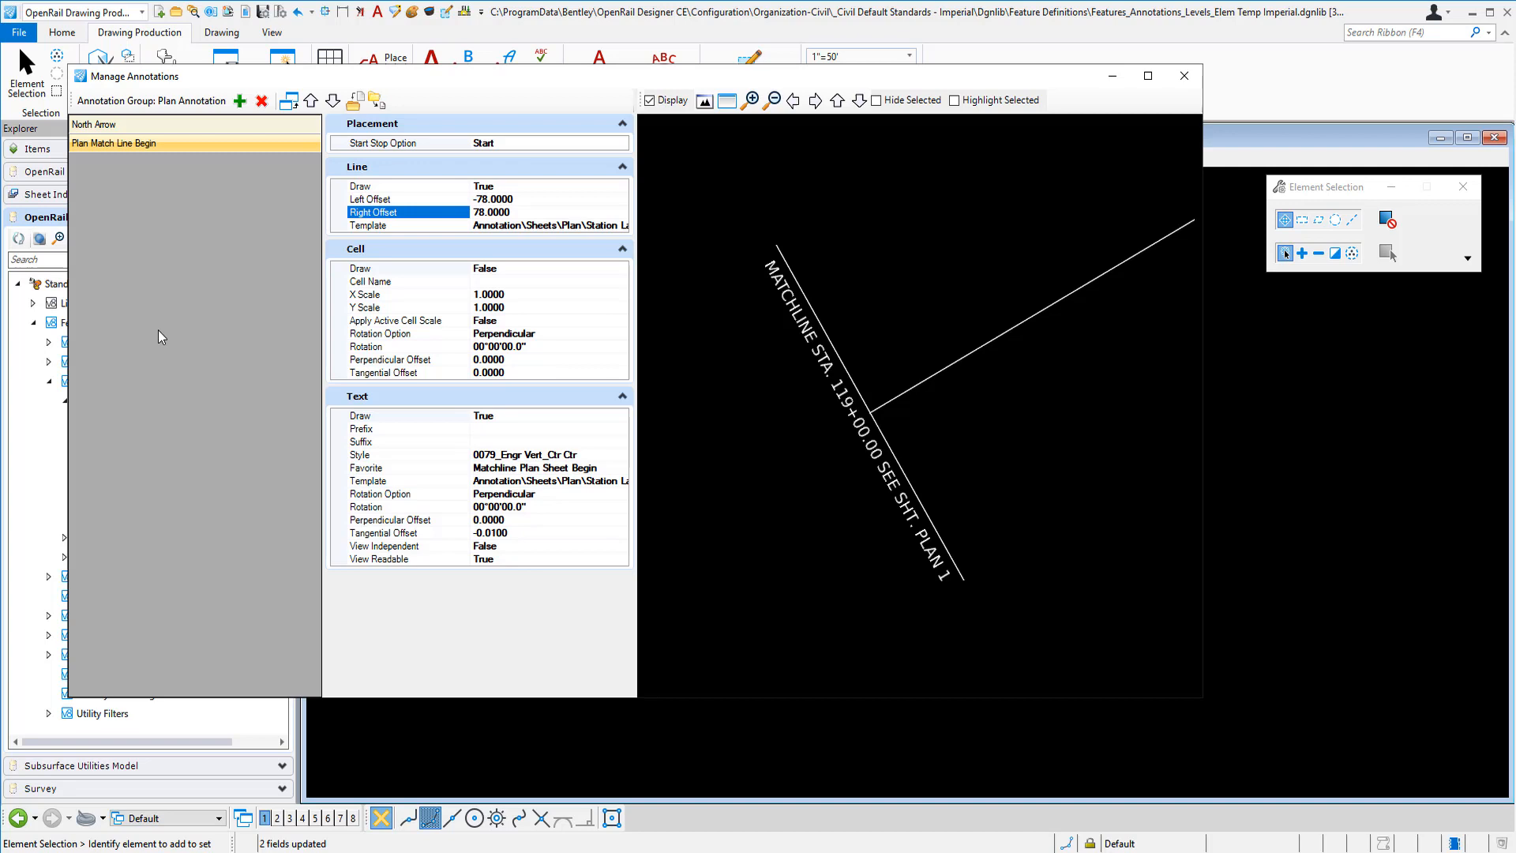
# Copy the Plan Match Line Begin annotation and rename the copy Plan Match Line End
pyautogui.click(289, 101)
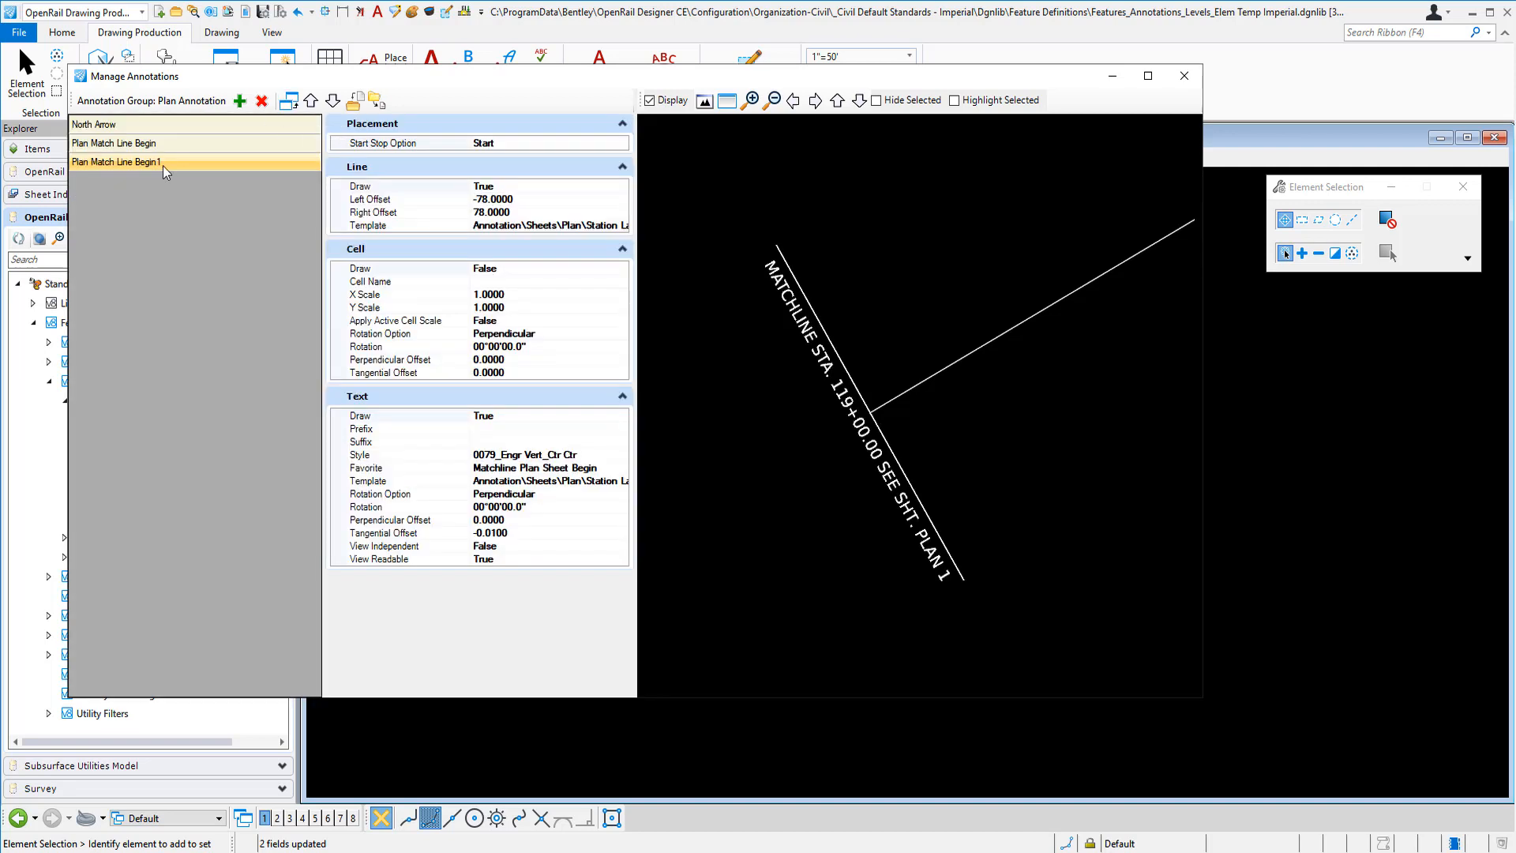
pyautogui.click(180, 160)
pyautogui.click(182, 159)
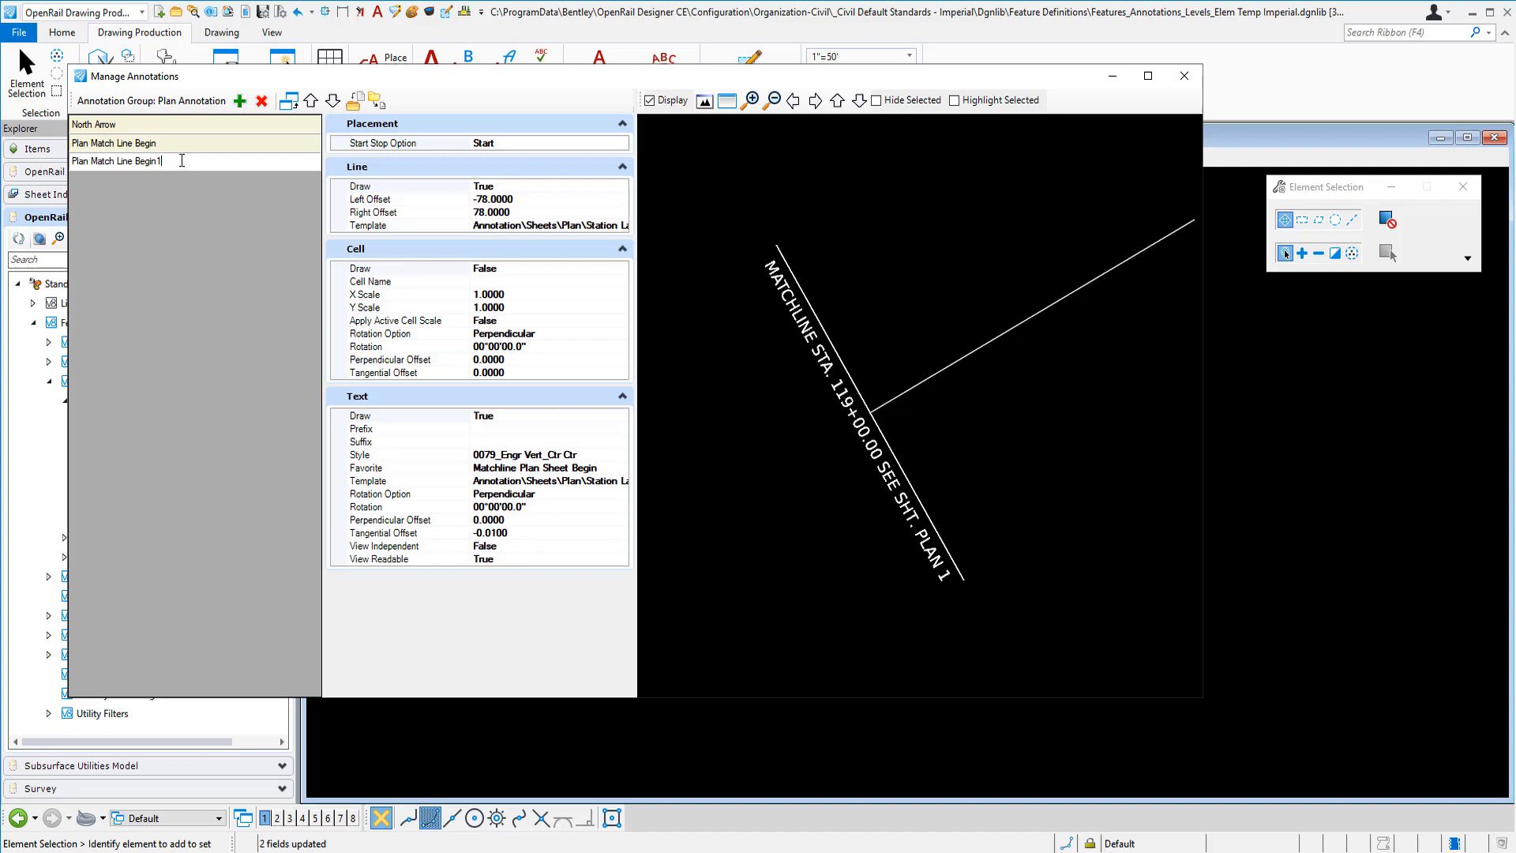
pyautogui.press('BackSpace')
pyautogui.press('BackSpace')
pyautogui.press('BackSpace')
pyautogui.press('BackSpace')
pyautogui.press('BackSpace')
pyautogui.press('BackSpace')
pyautogui.write('End')
pyautogui.press('Return')
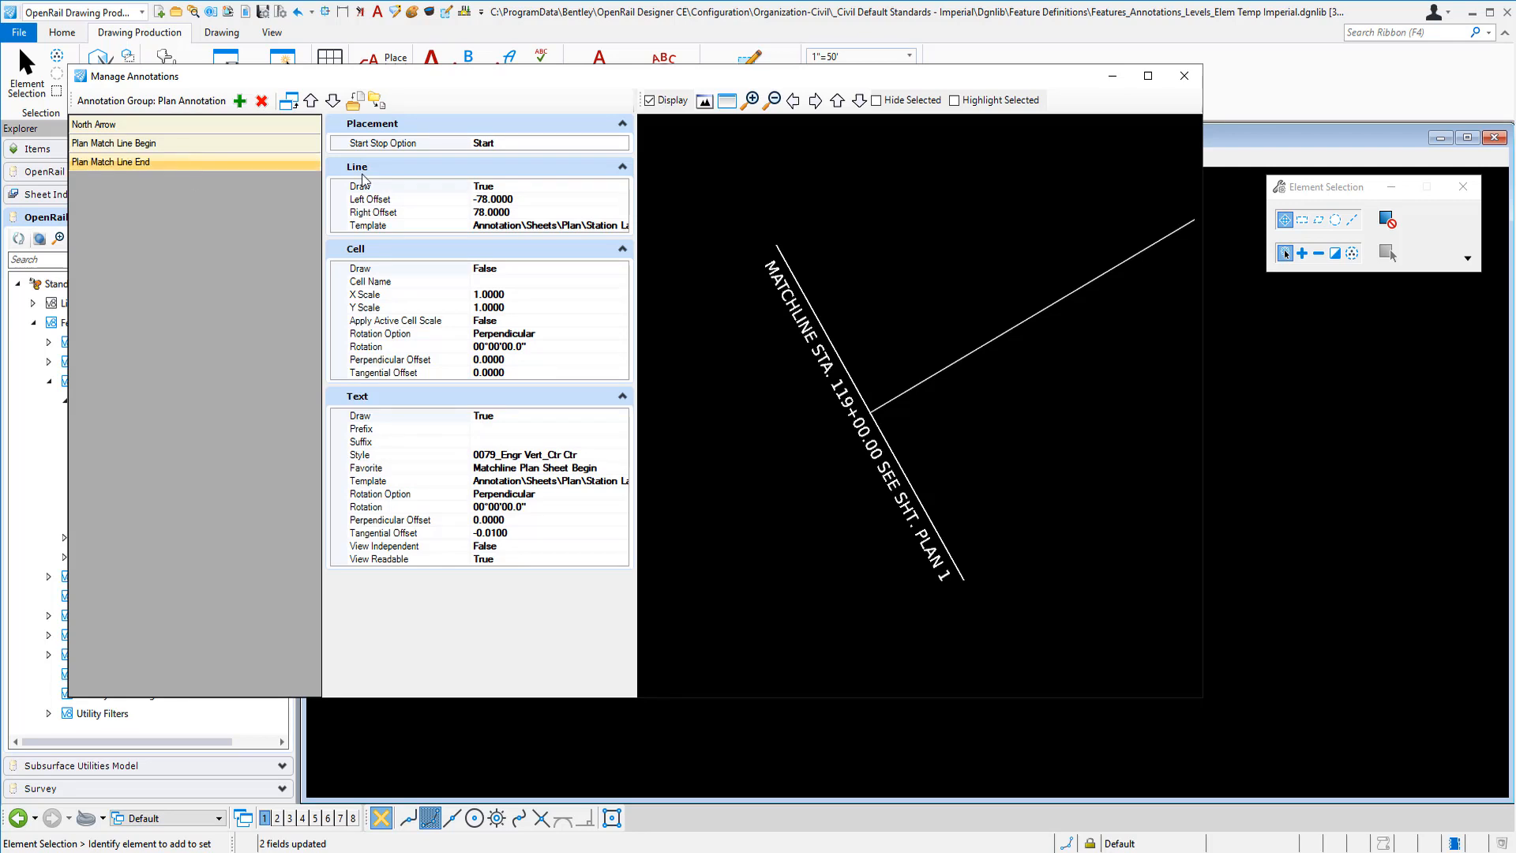
# Set the Start Stop Option of Plan Match Line End to Stop
pyautogui.click(600, 143)
pyautogui.click(622, 143)
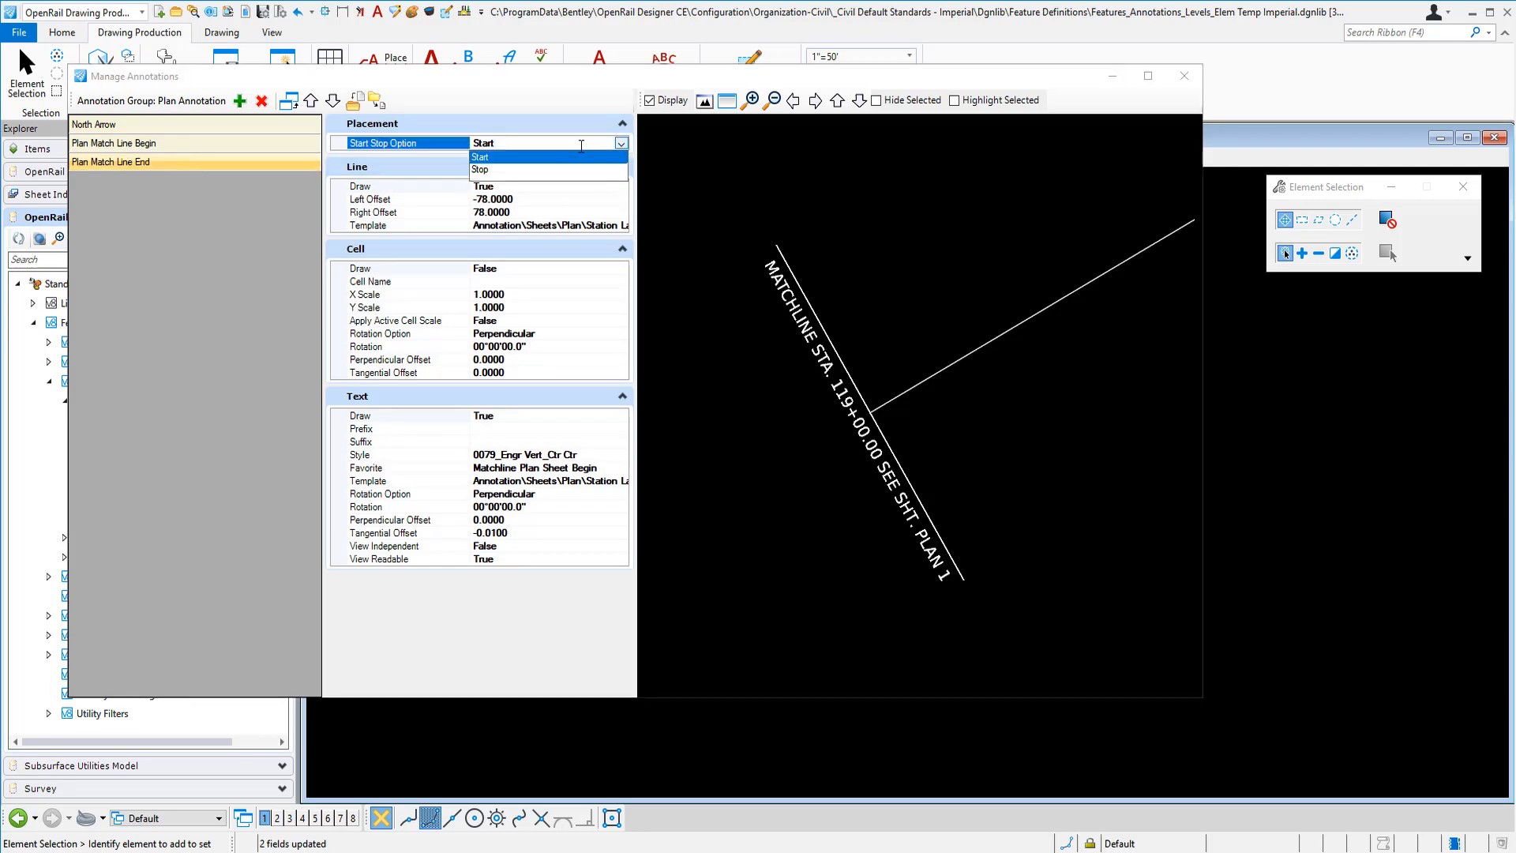
pyautogui.click(481, 169)
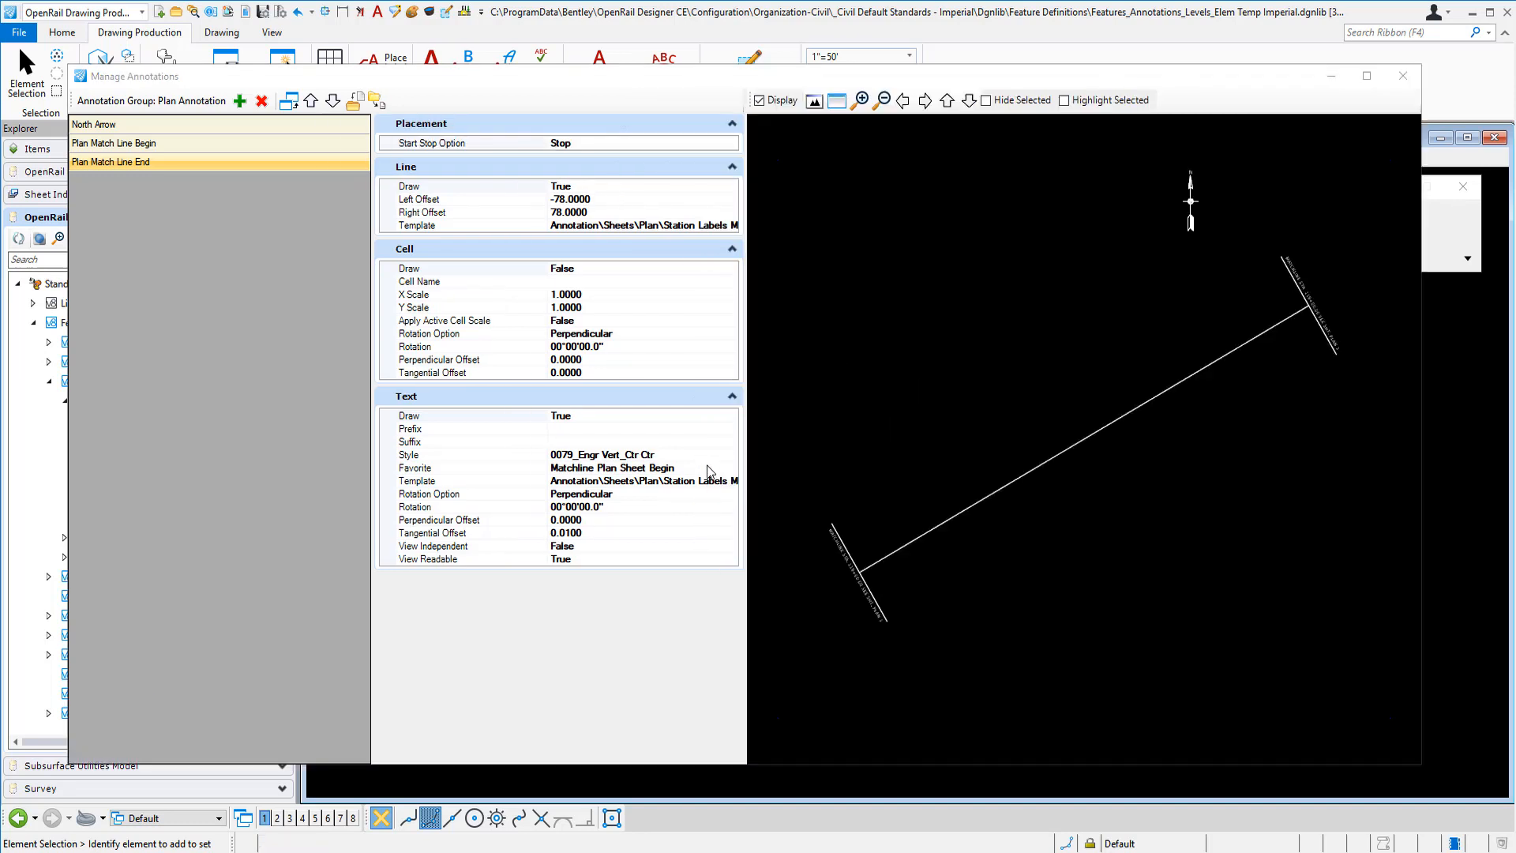
# Set the end match line's text favorite to Matchline Plan Sheet End, removing the library path in front of the name
pyautogui.click(708, 467)
pyautogui.click(732, 468)
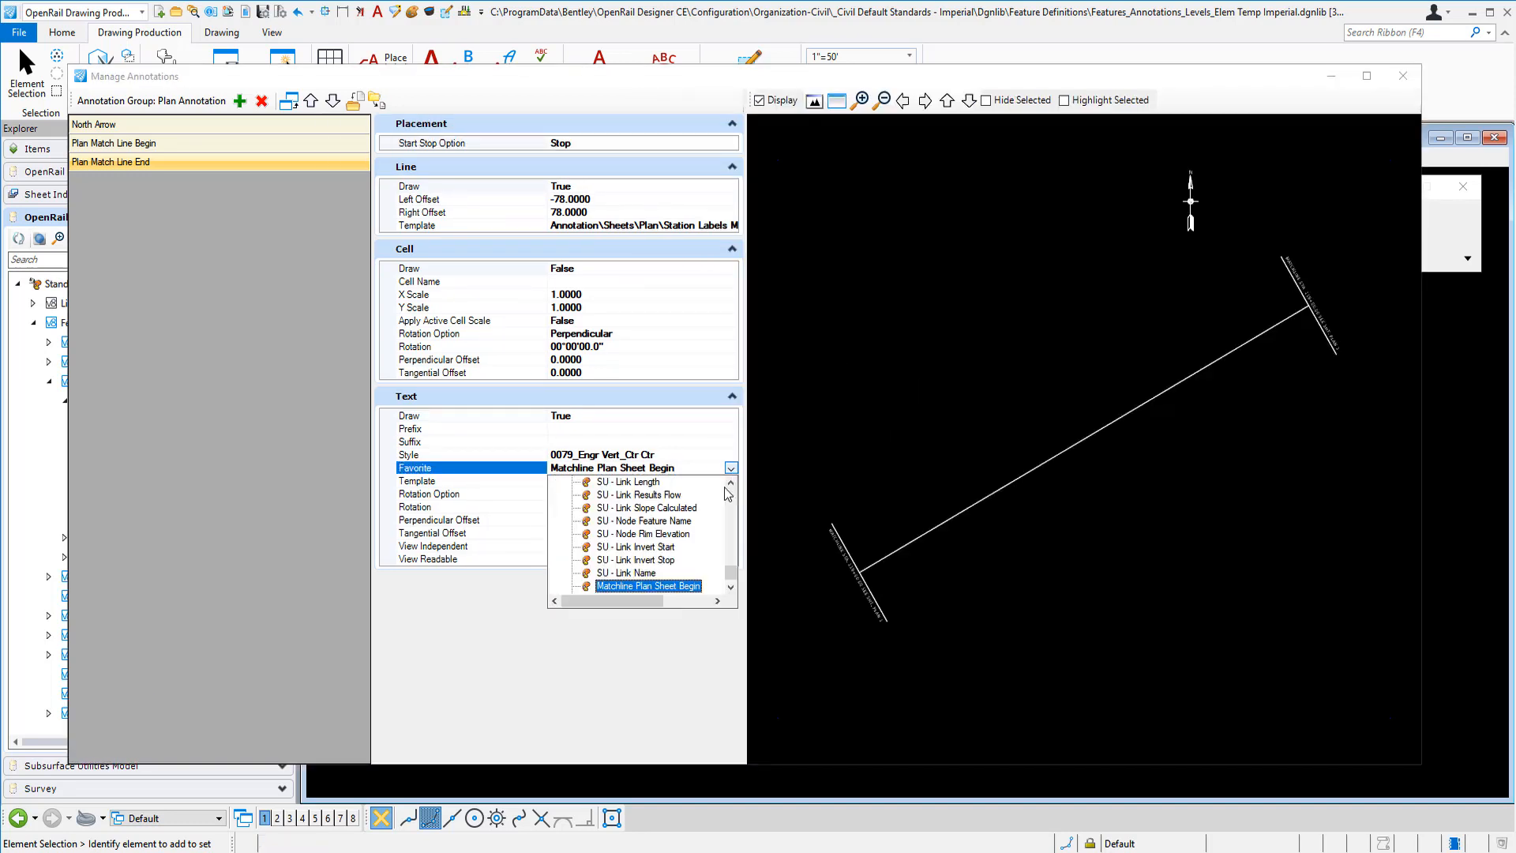
pyautogui.scroll(-1, 679, 585)
pyautogui.click(679, 586)
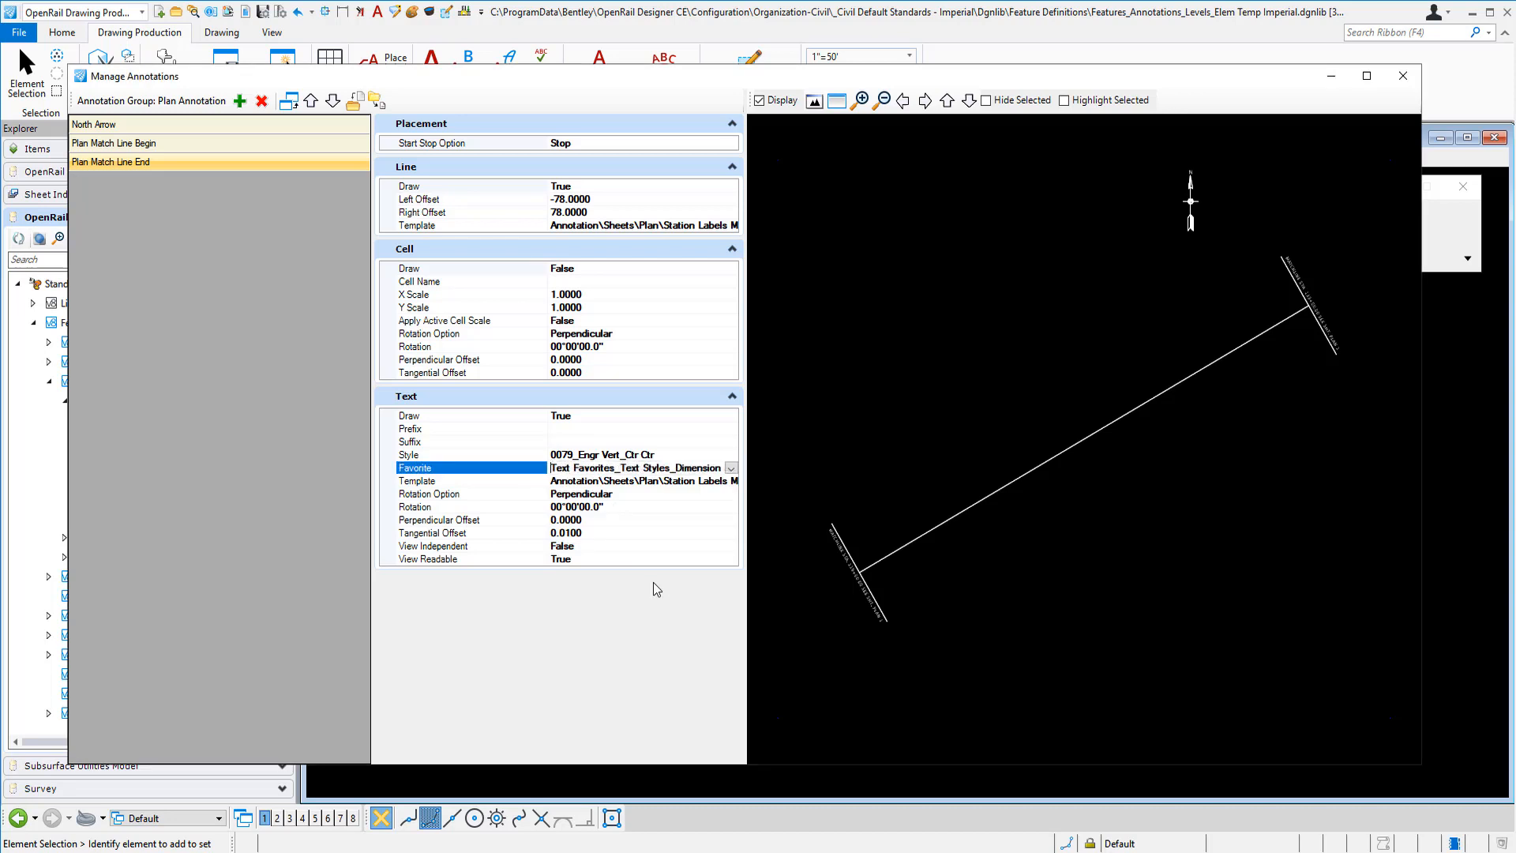
pyautogui.press('Delete')
pyautogui.press('Delete')
pyautogui.press('Delete')
pyautogui.press('Delete')
pyautogui.press('Delete')
pyautogui.press('Delete')
pyautogui.press('Delete')
pyautogui.press('Delete')
pyautogui.press('Delete')
pyautogui.press('Delete')
pyautogui.press('Delete')
pyautogui.press('Delete')
pyautogui.press('Delete')
pyautogui.press('Delete')
pyautogui.press('Delete')
pyautogui.press('Delete')
pyautogui.press('Delete')
pyautogui.press('Delete')
pyautogui.press('Delete')
pyautogui.press('Delete')
pyautogui.press('Delete')
pyautogui.press('Delete')
pyautogui.press('Delete')
pyautogui.press('Delete')
pyautogui.press('Delete')
pyautogui.press('Delete')
pyautogui.press('Delete')
pyautogui.press('Delete')
pyautogui.press('Delete')
pyautogui.press('Delete')
pyautogui.press('Delete')
pyautogui.press('Delete')
pyautogui.press('Delete')
pyautogui.press('Delete')
pyautogui.press('Delete')
pyautogui.press('Delete')
pyautogui.press('Delete')
pyautogui.press('Delete')
pyautogui.press('Delete')
pyautogui.press('Delete')
pyautogui.press('Delete')
pyautogui.press('Delete')
pyautogui.press('Delete')
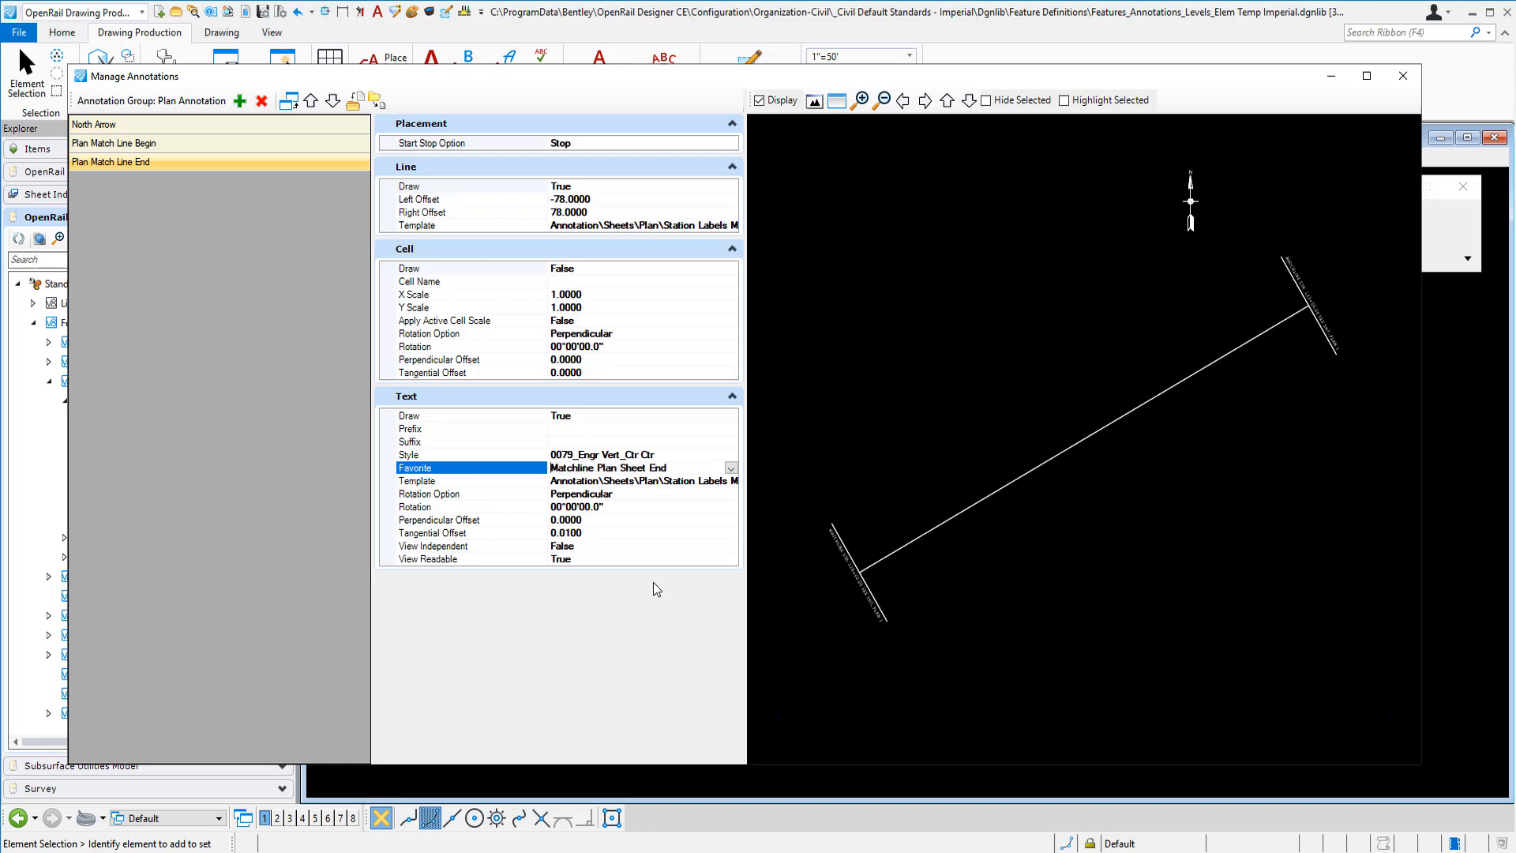
pyautogui.press('Return')
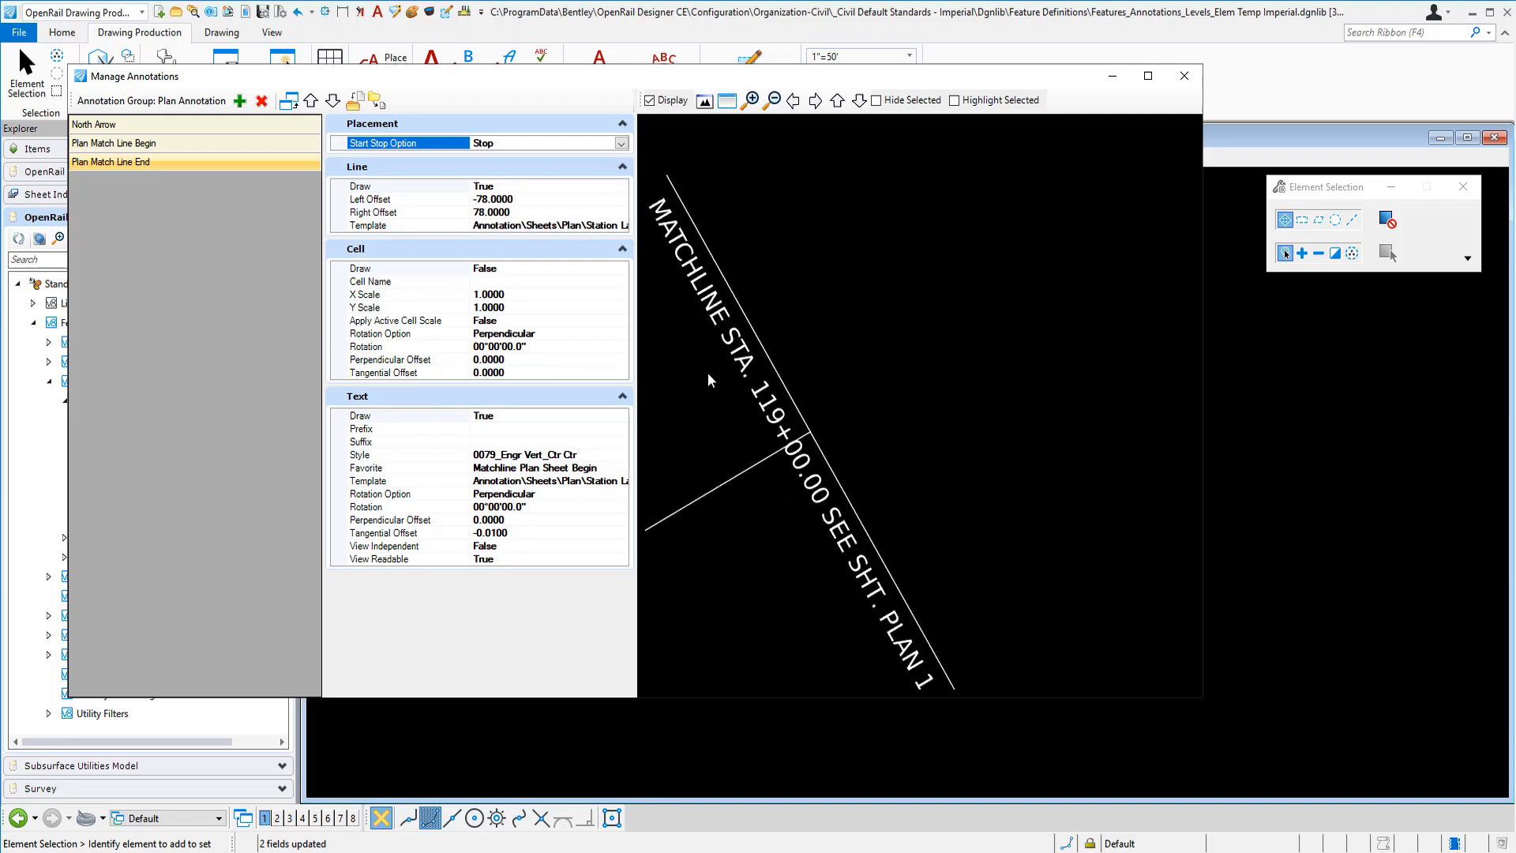
# Set the text's Tangential Offset for Plan Match Line End to 0.0100
pyautogui.click(518, 533)
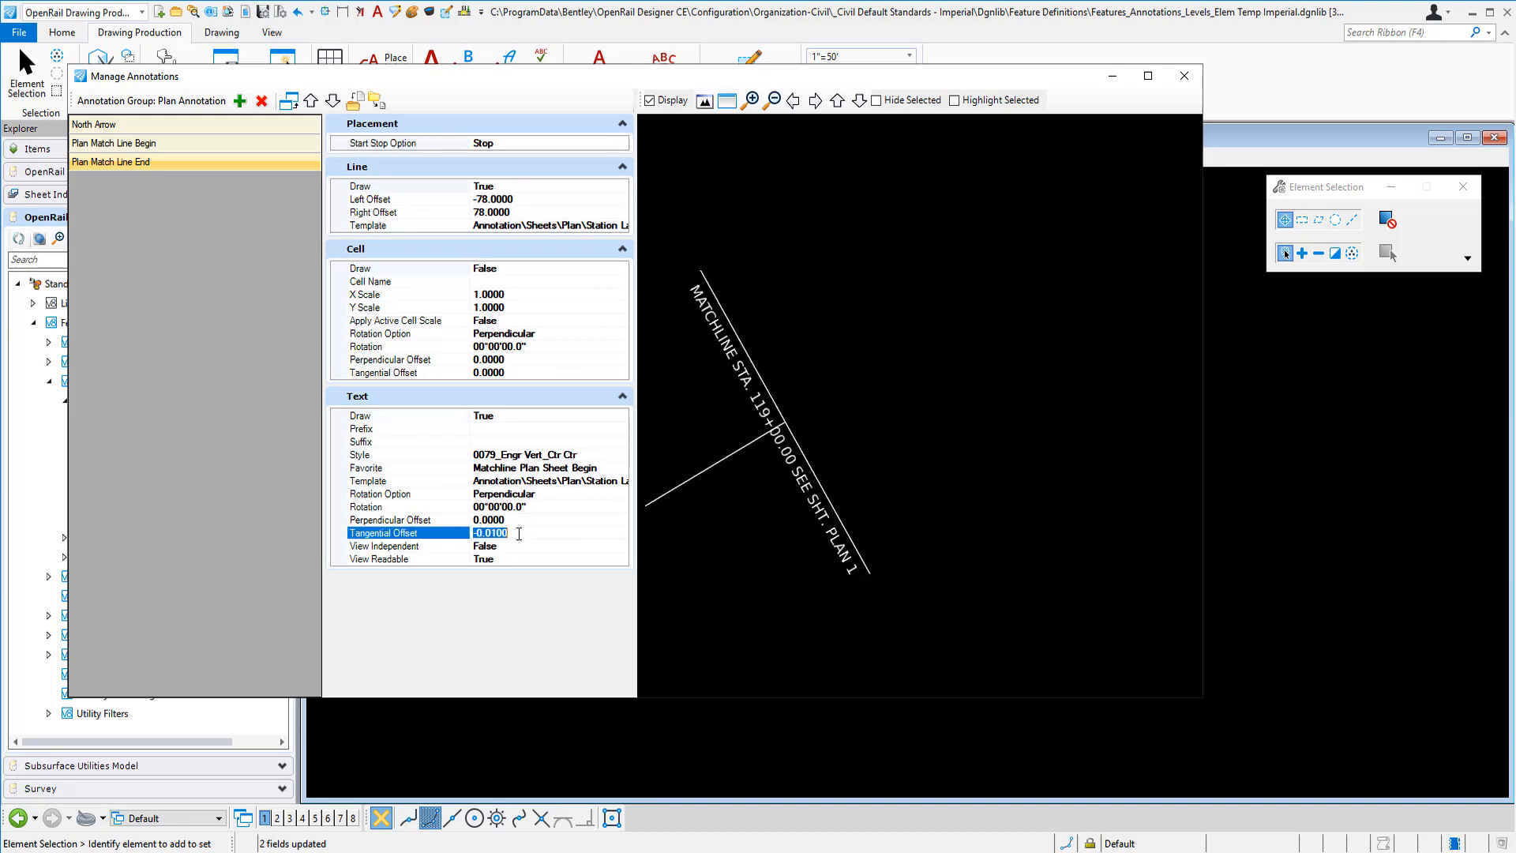
pyautogui.write('0.0100')
pyautogui.press('Return')
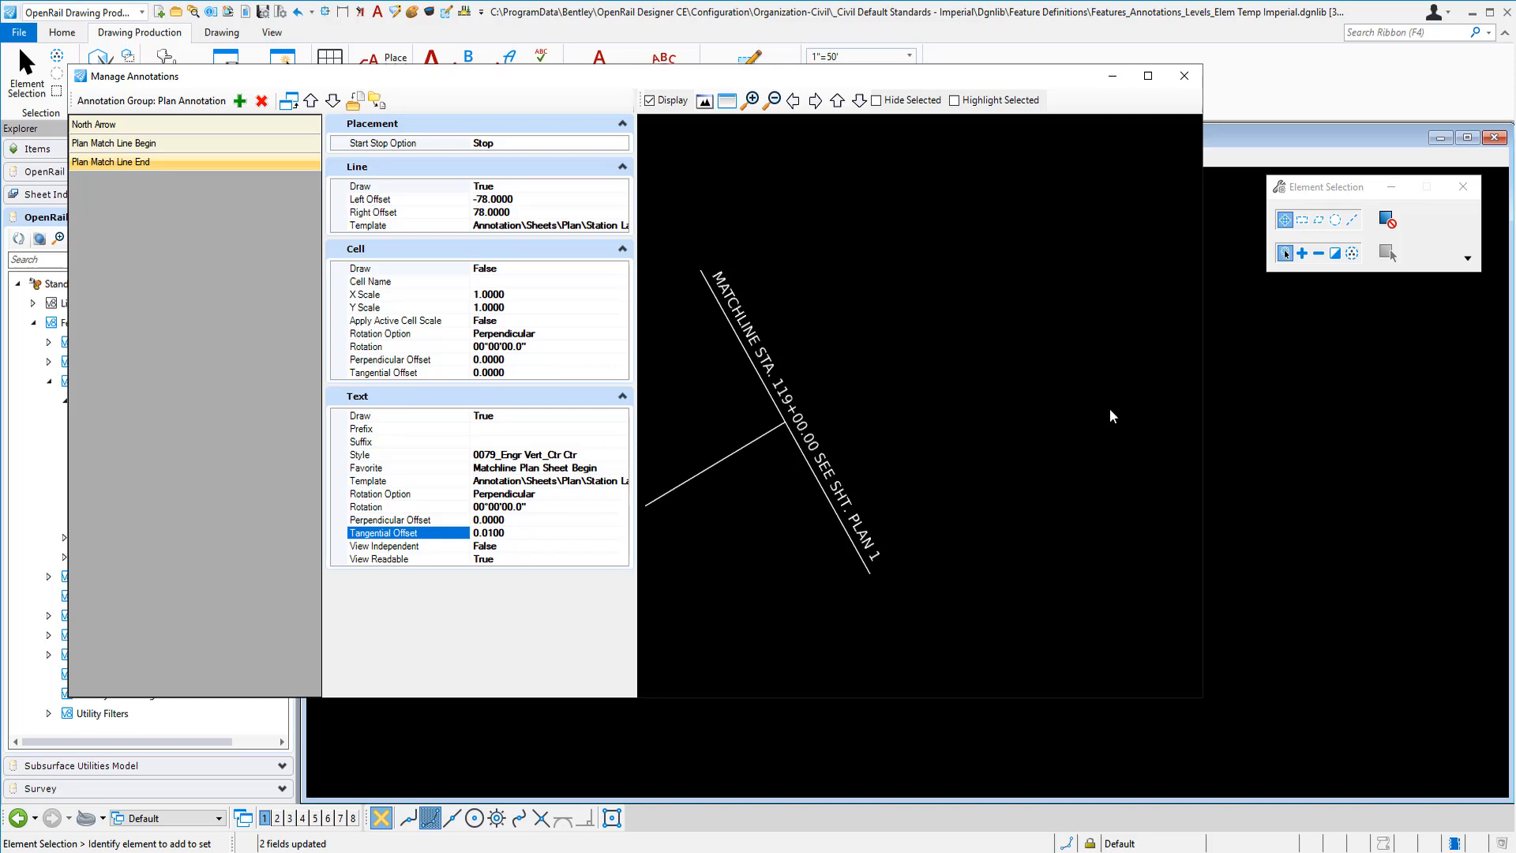
pyautogui.scroll(-3, 1116, 402)
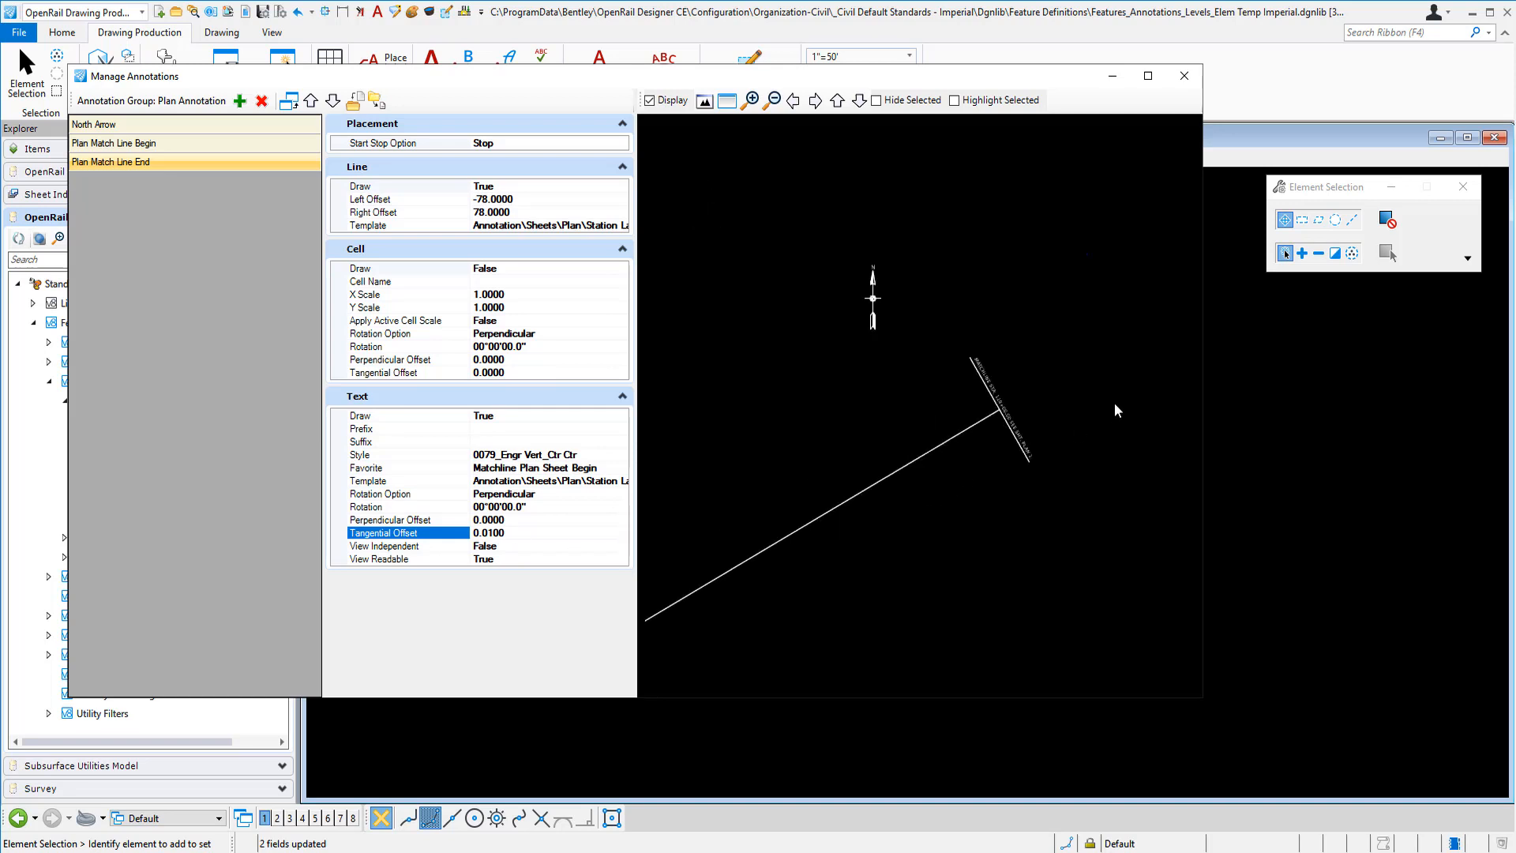